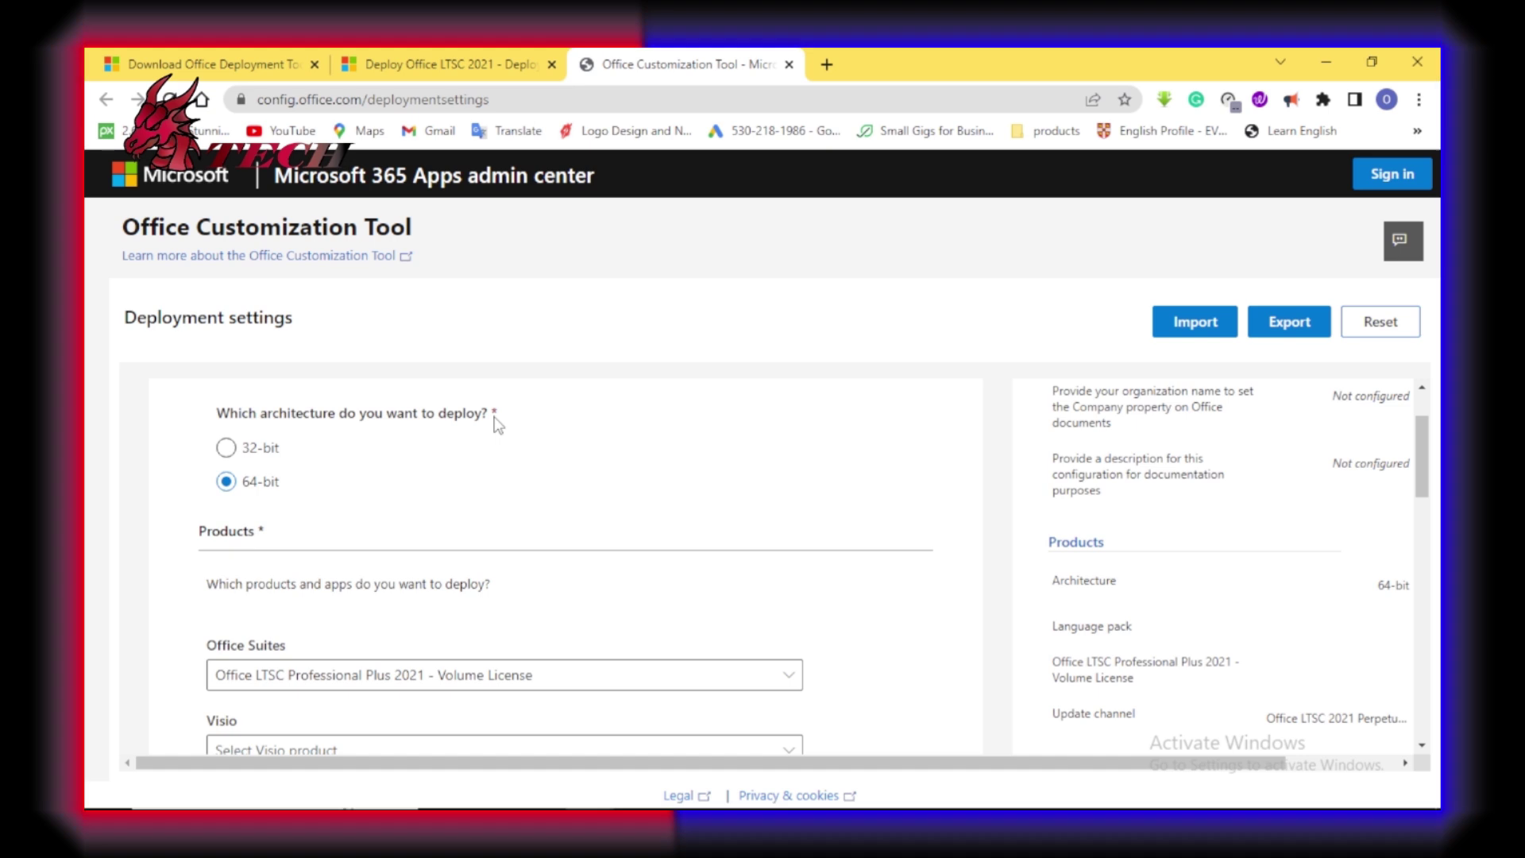
Keep Office LTSC Professional Plus 2021 - Volume License and Language pack selected under Products and releases, and continue to the Language section
{"action": "scroll", "coordinate": [395, 439], "scroll_direction": "down", "scroll_amount": 1}
{"action": "scroll", "coordinate": [394, 439], "scroll_direction": "down", "scroll_amount": 3}
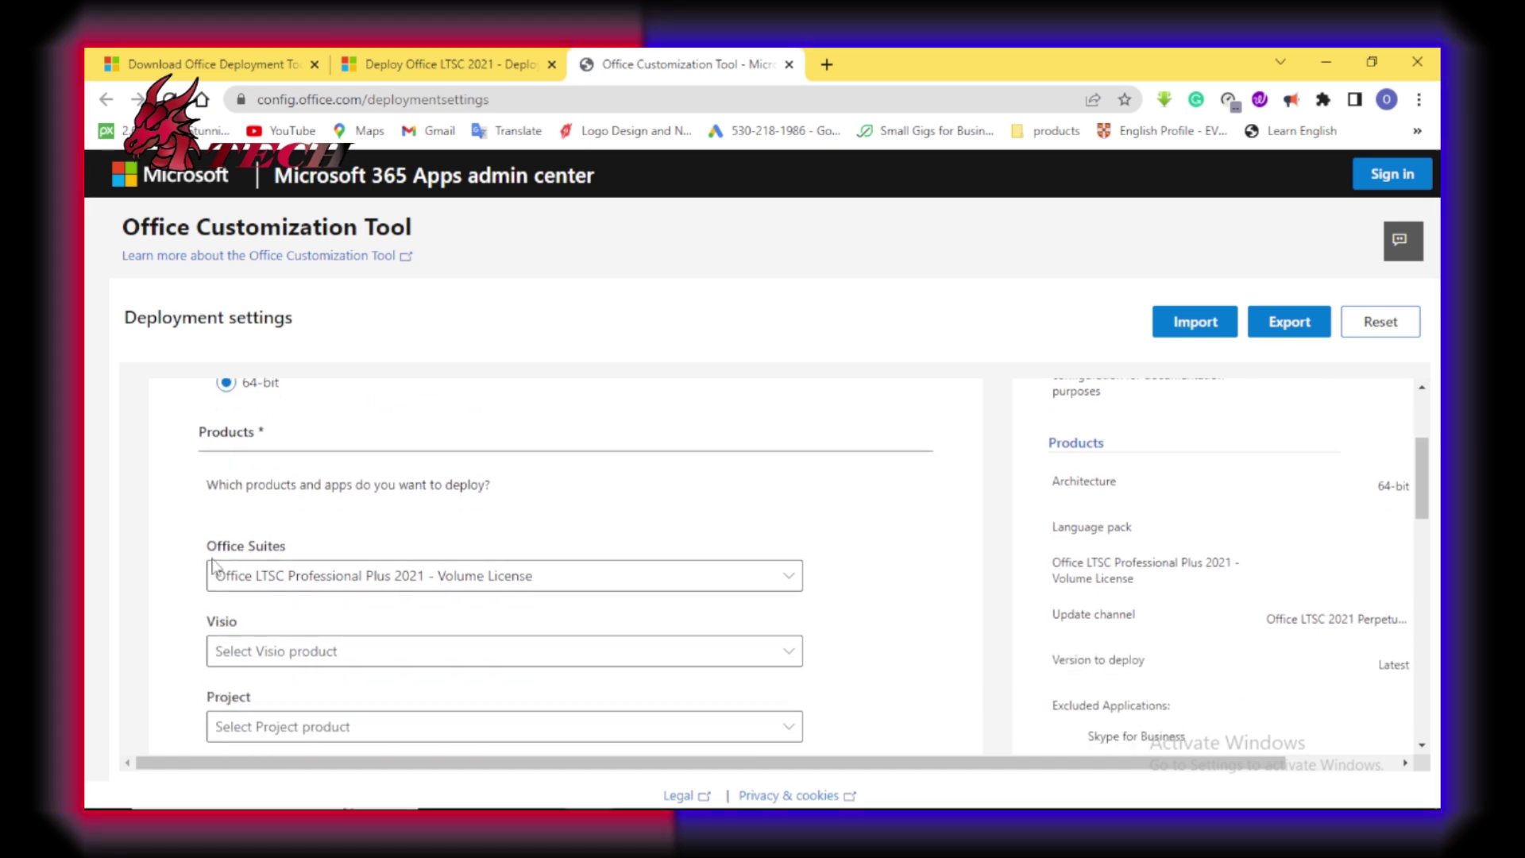
{"action": "left_click", "coordinate": [545, 479]}
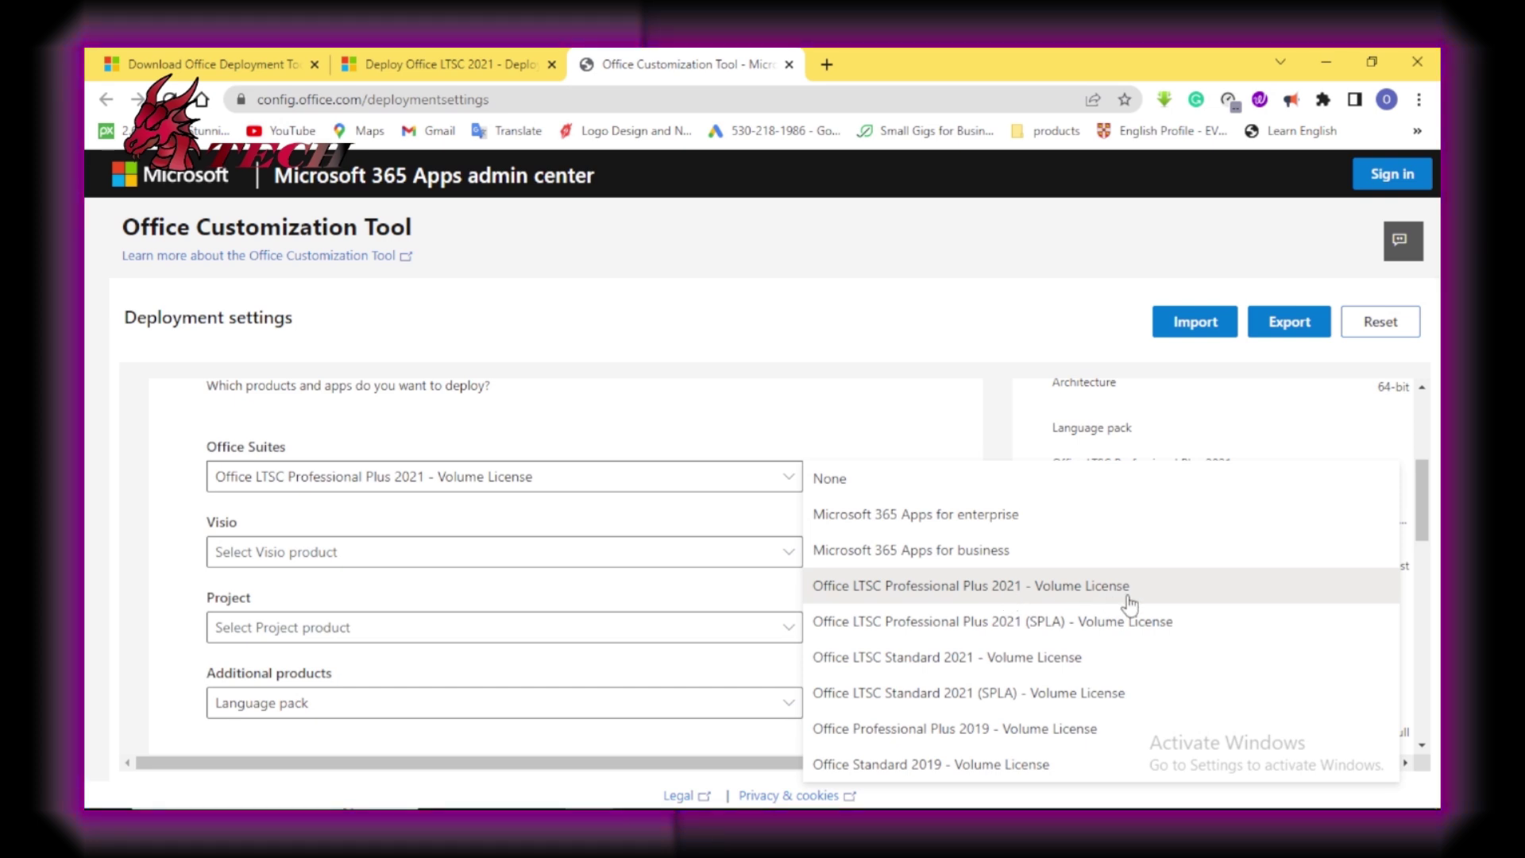
{"action": "scroll", "coordinate": [499, 570], "scroll_direction": "down", "scroll_amount": 3}
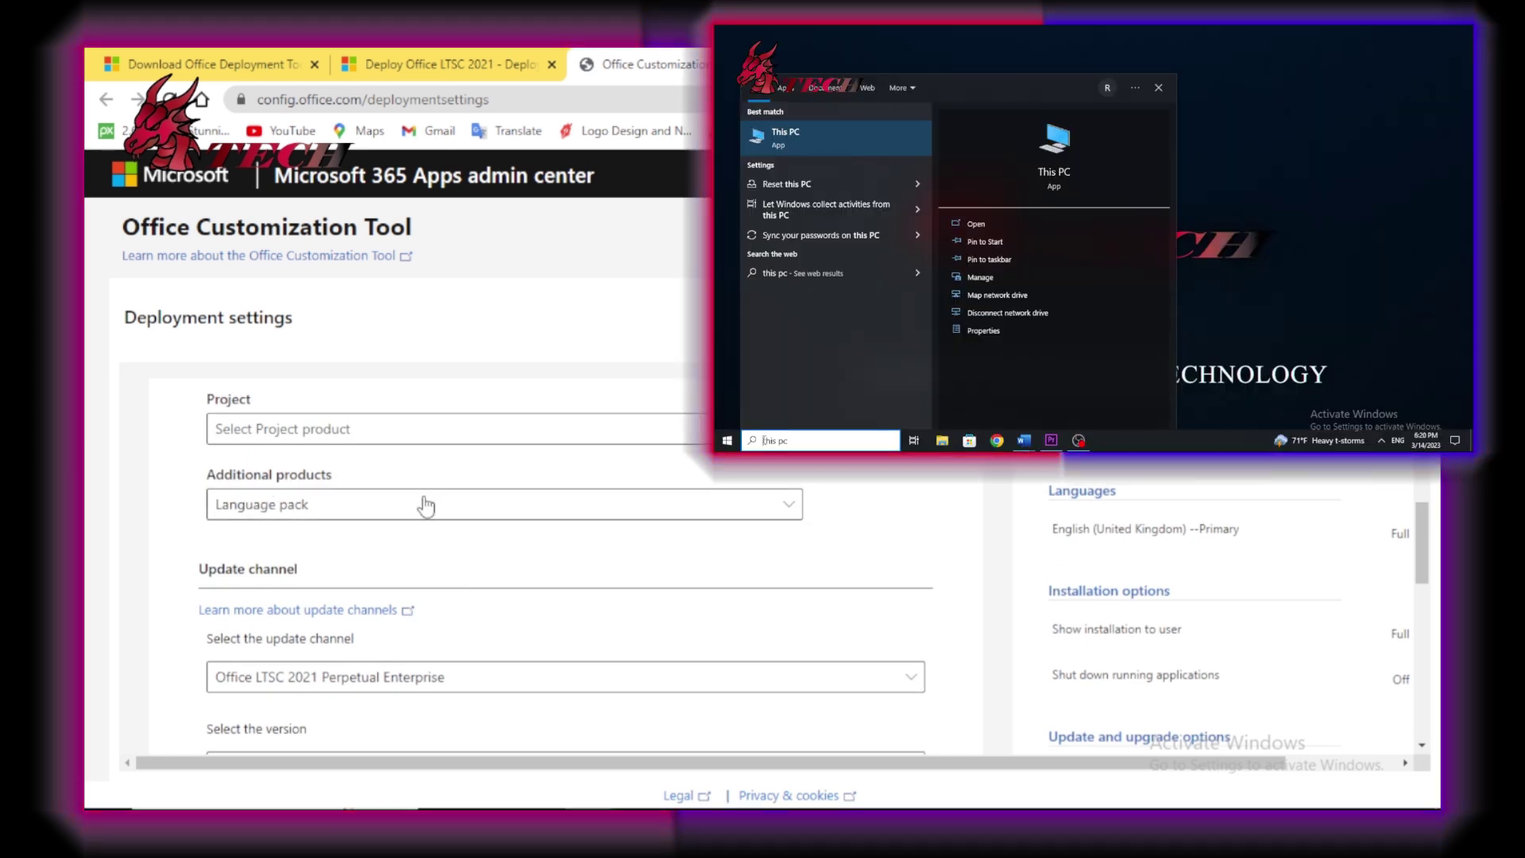
{"action": "left_click", "coordinate": [425, 503]}
{"action": "scroll", "coordinate": [289, 526], "scroll_direction": "down", "scroll_amount": 10}
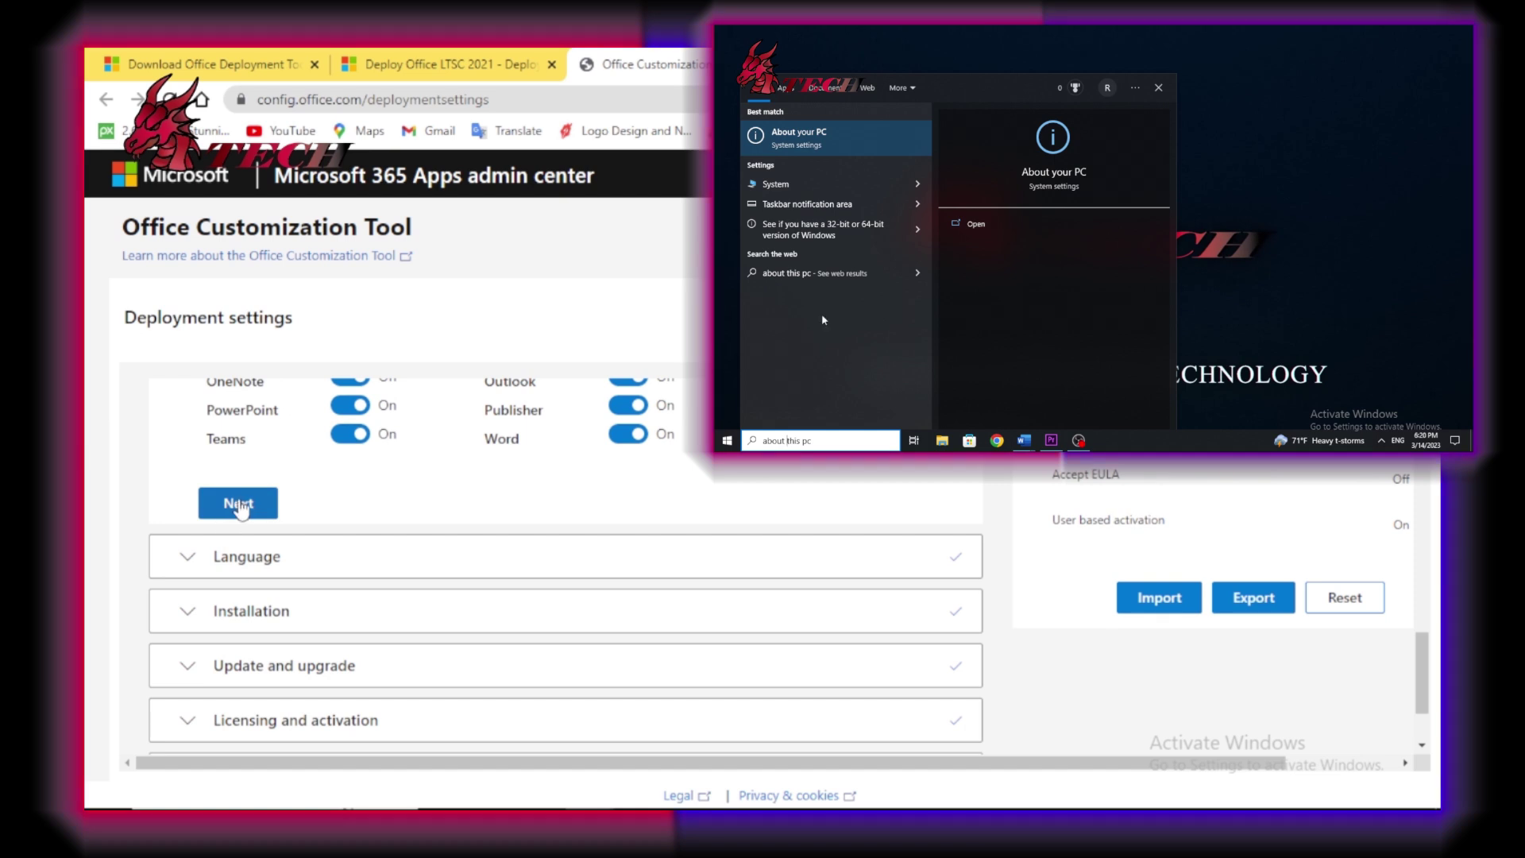
{"action": "left_click", "coordinate": [238, 502]}
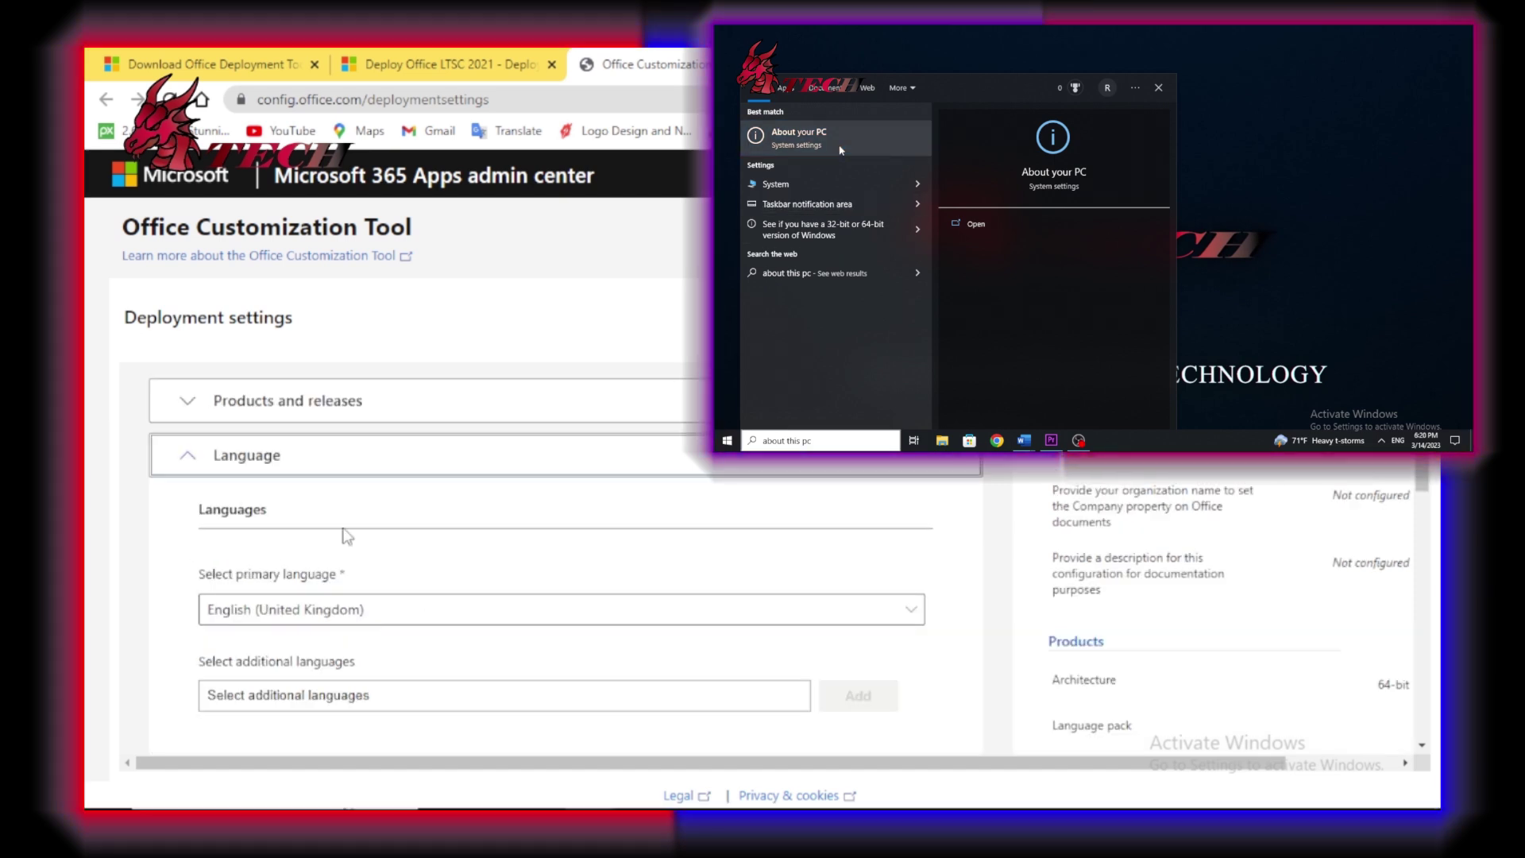
Keep English (United Kingdom) as primary language and Office Content Delivery Network (CDN) as deployment source, continuing to Update and upgrade
{"action": "scroll", "coordinate": [242, 508], "scroll_direction": "down", "scroll_amount": 3}
{"action": "left_click", "coordinate": [395, 422]}
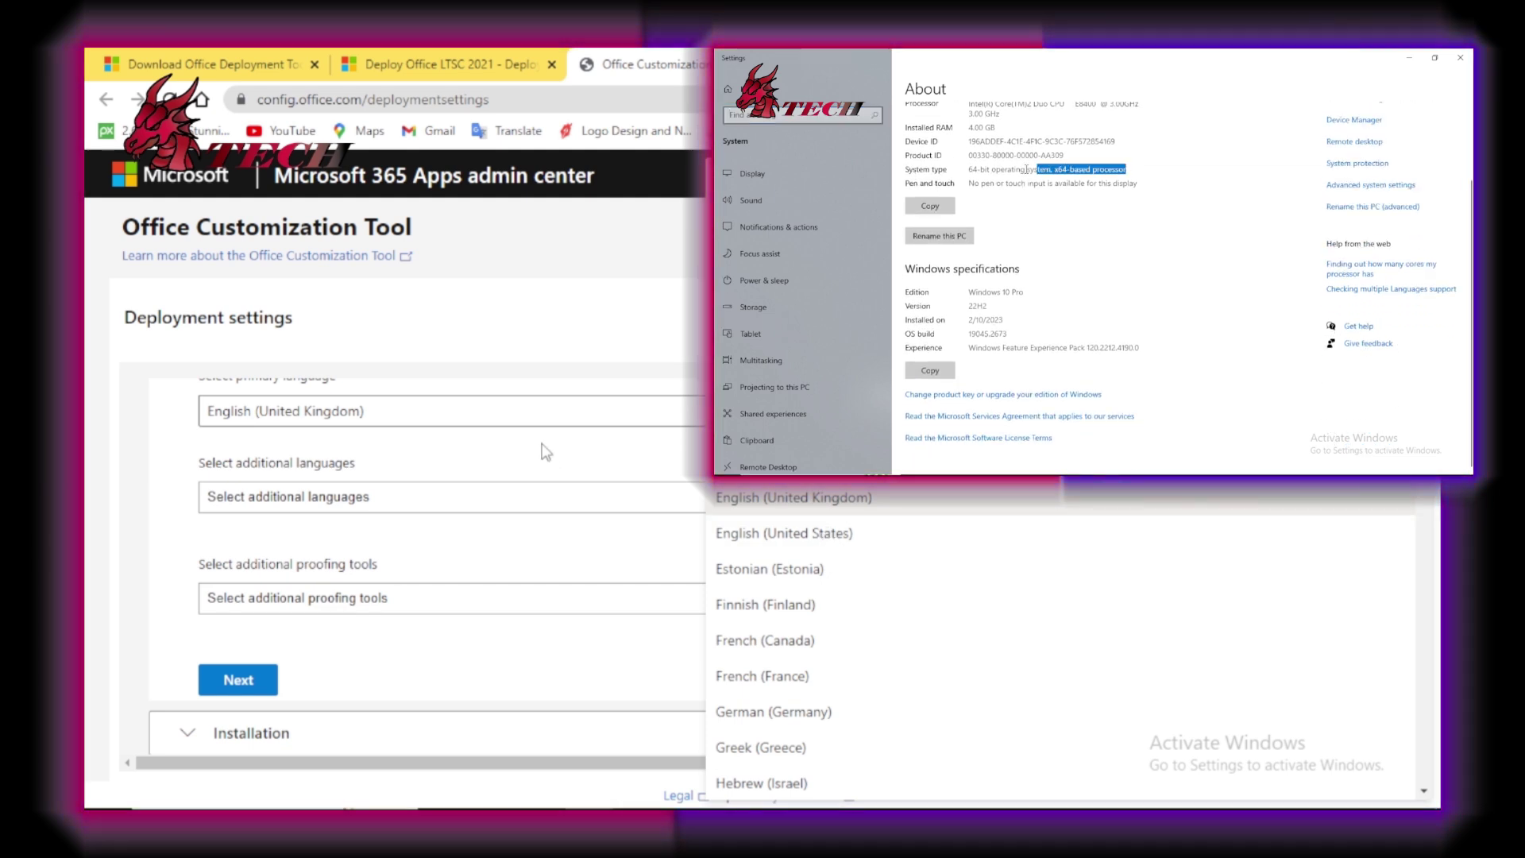
{"action": "left_click", "coordinate": [691, 418]}
{"action": "left_click", "coordinate": [238, 680]}
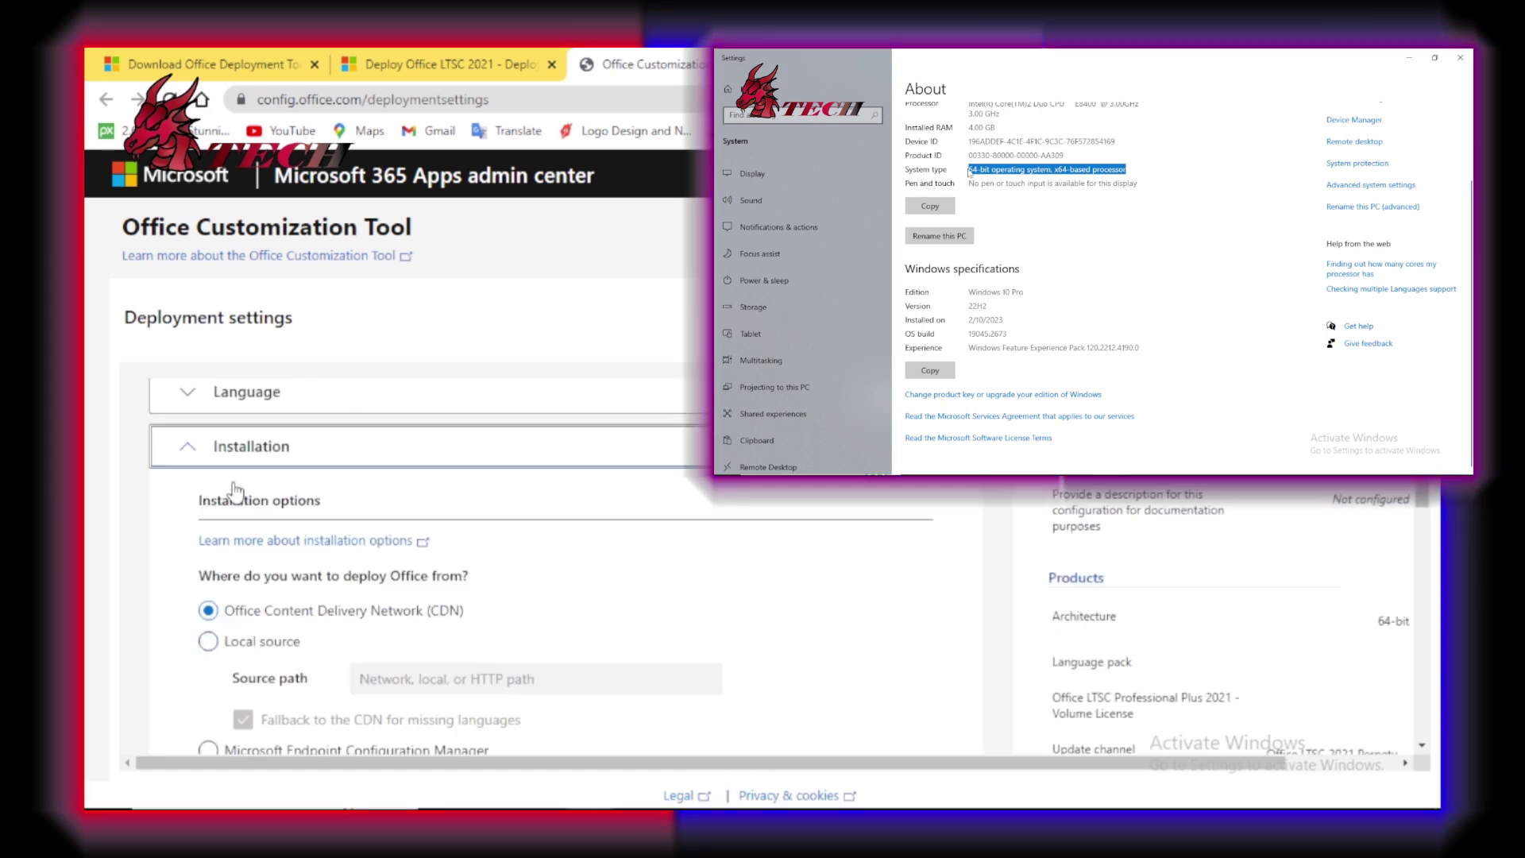
{"action": "scroll", "coordinate": [402, 524], "scroll_direction": "down", "scroll_amount": 4}
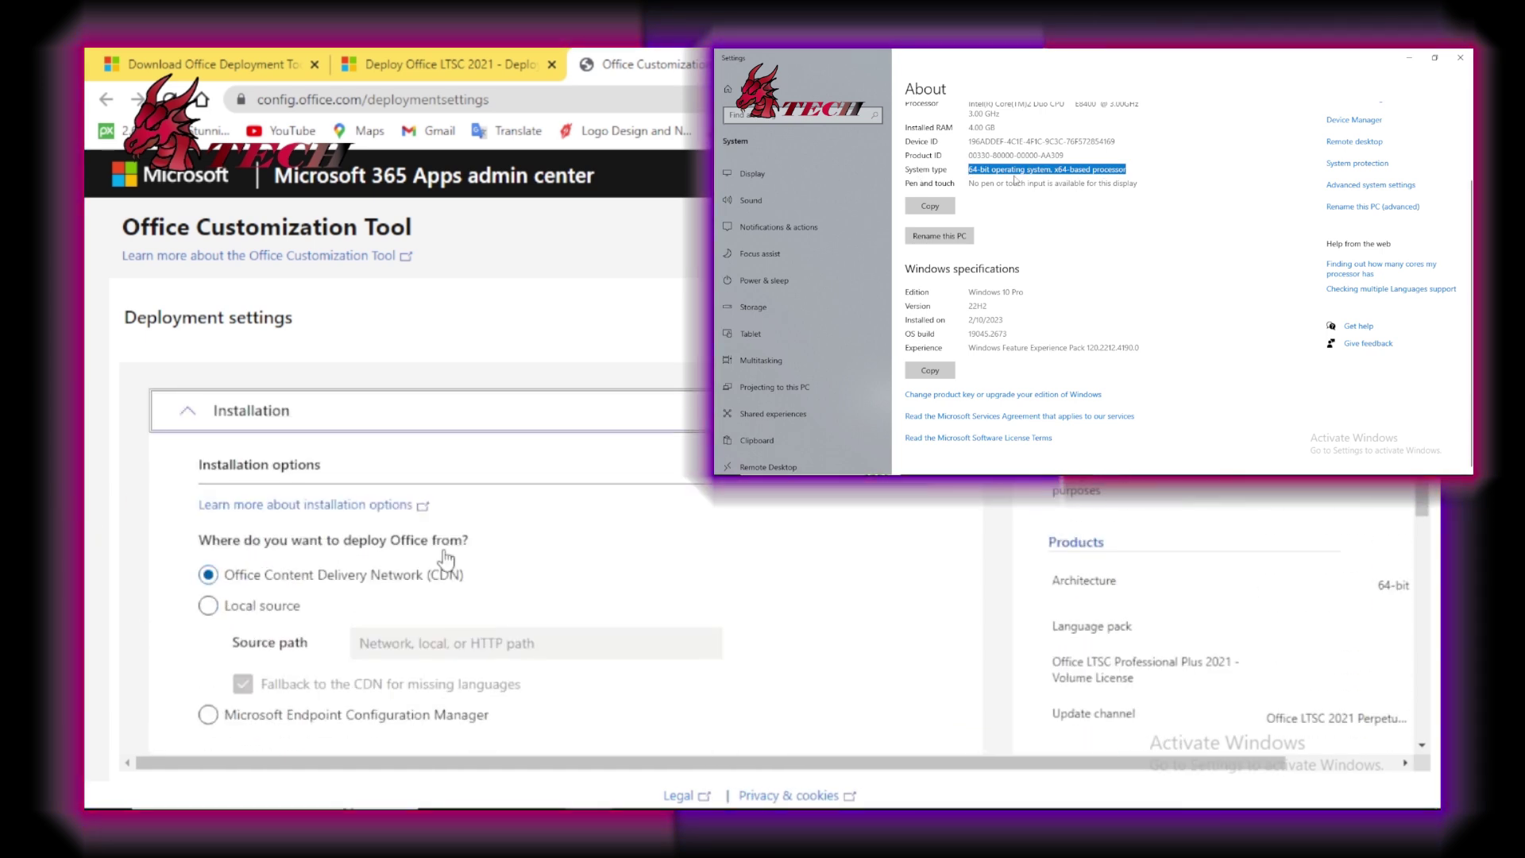
{"action": "left_click", "coordinate": [238, 607]}
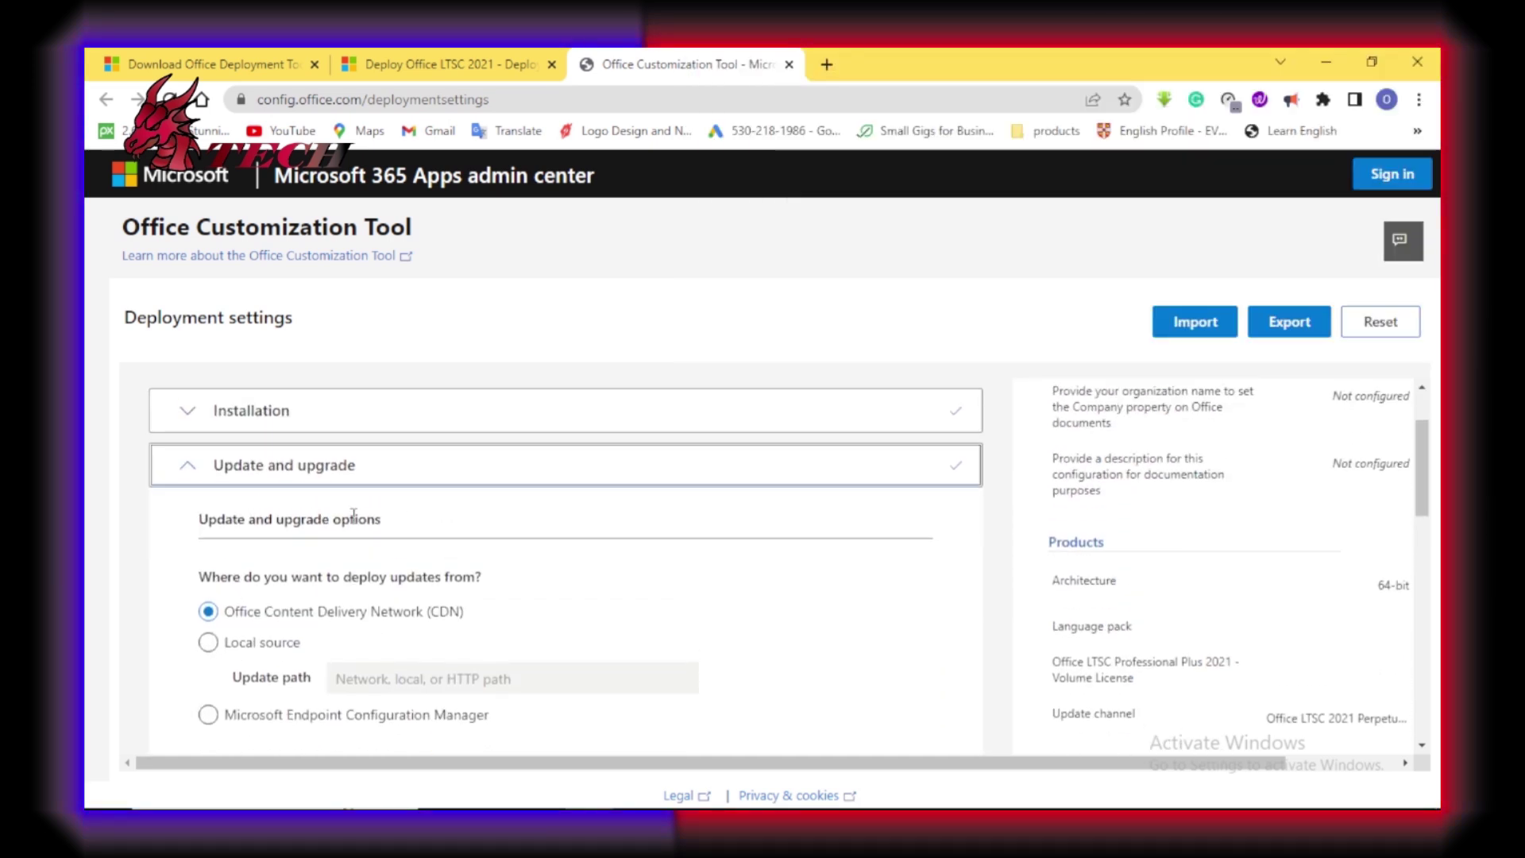
Leave the option for uninstalling MSI versions of Office off in the upgrade options and continue to Licensing and activation
{"action": "scroll", "coordinate": [353, 514], "scroll_direction": "down", "scroll_amount": 5}
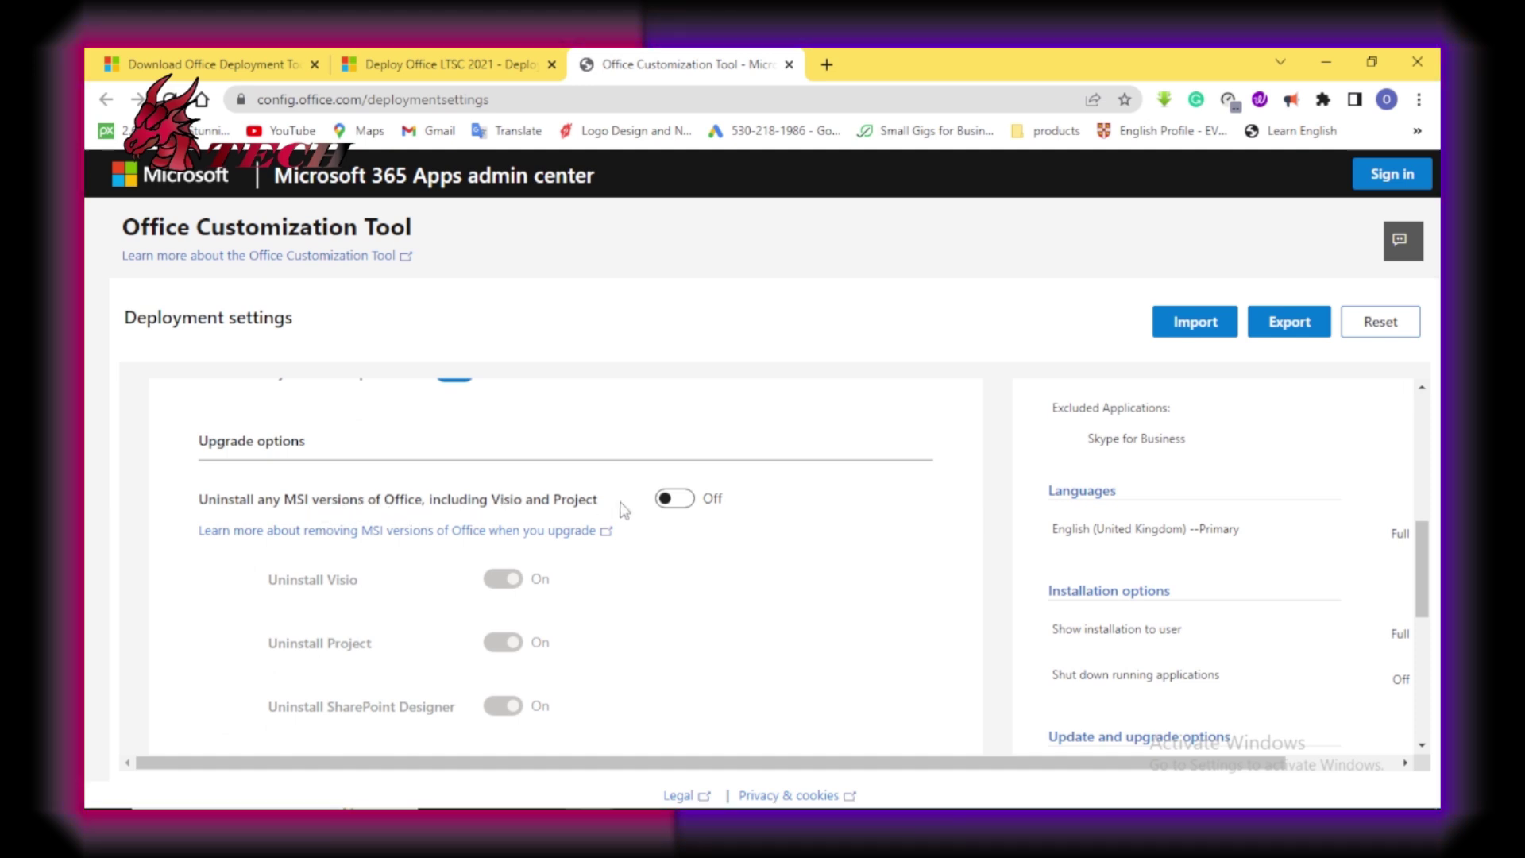
{"action": "left_click", "coordinate": [671, 499]}
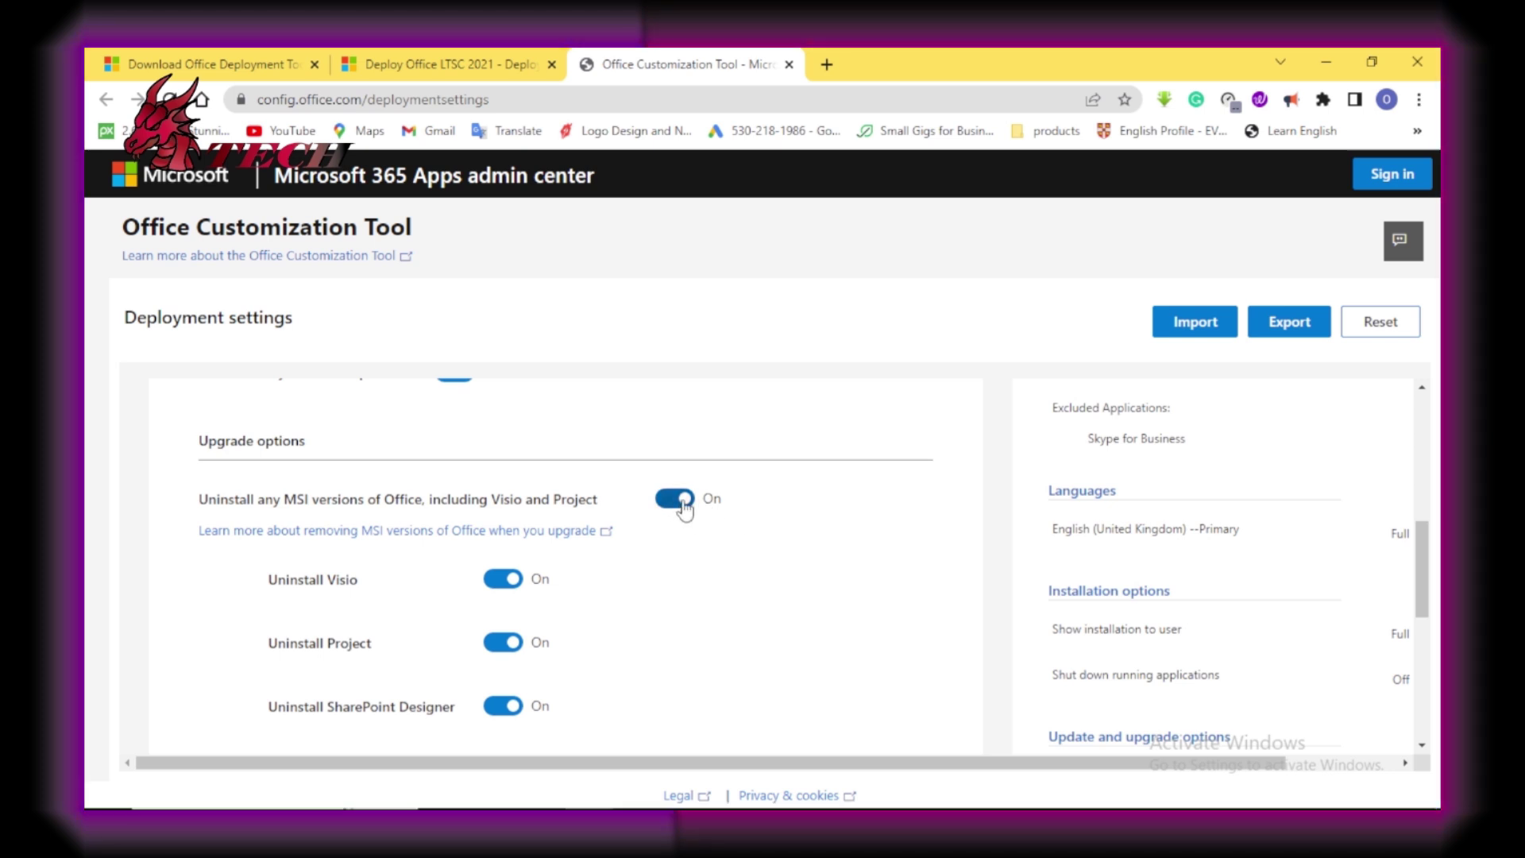
{"action": "left_click", "coordinate": [675, 499]}
{"action": "scroll", "coordinate": [320, 578], "scroll_direction": "down", "scroll_amount": 3}
{"action": "scroll", "coordinate": [320, 578], "scroll_direction": "down", "scroll_amount": 3}
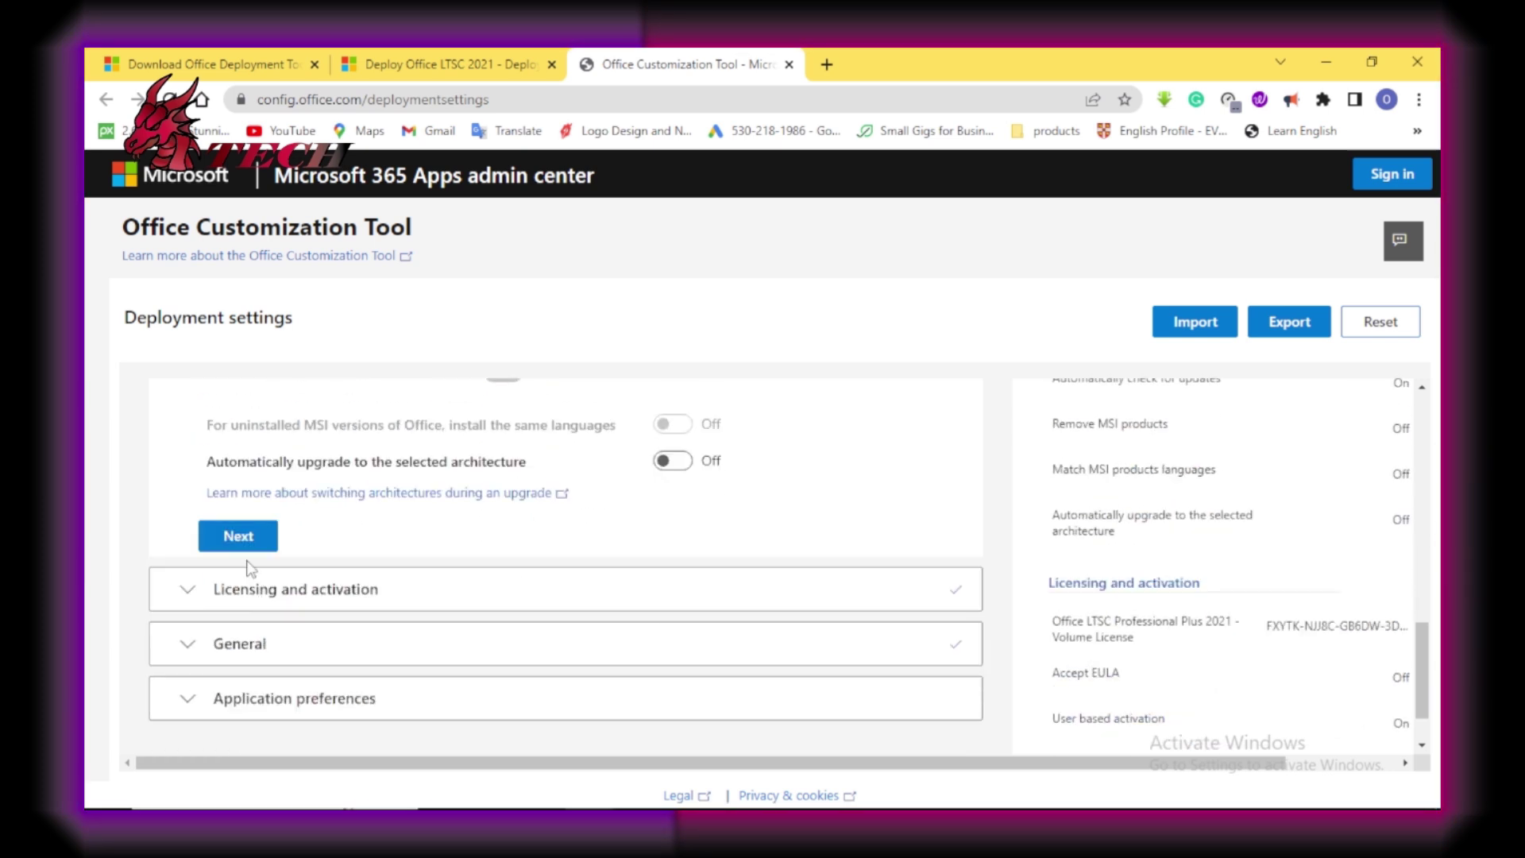
{"action": "left_click", "coordinate": [262, 585]}
Review the licensing options, keep KMS and User based activation, and continue to the General section
{"action": "scroll", "coordinate": [251, 528], "scroll_direction": "down", "scroll_amount": 2}
{"action": "scroll", "coordinate": [251, 528], "scroll_direction": "down", "scroll_amount": 5}
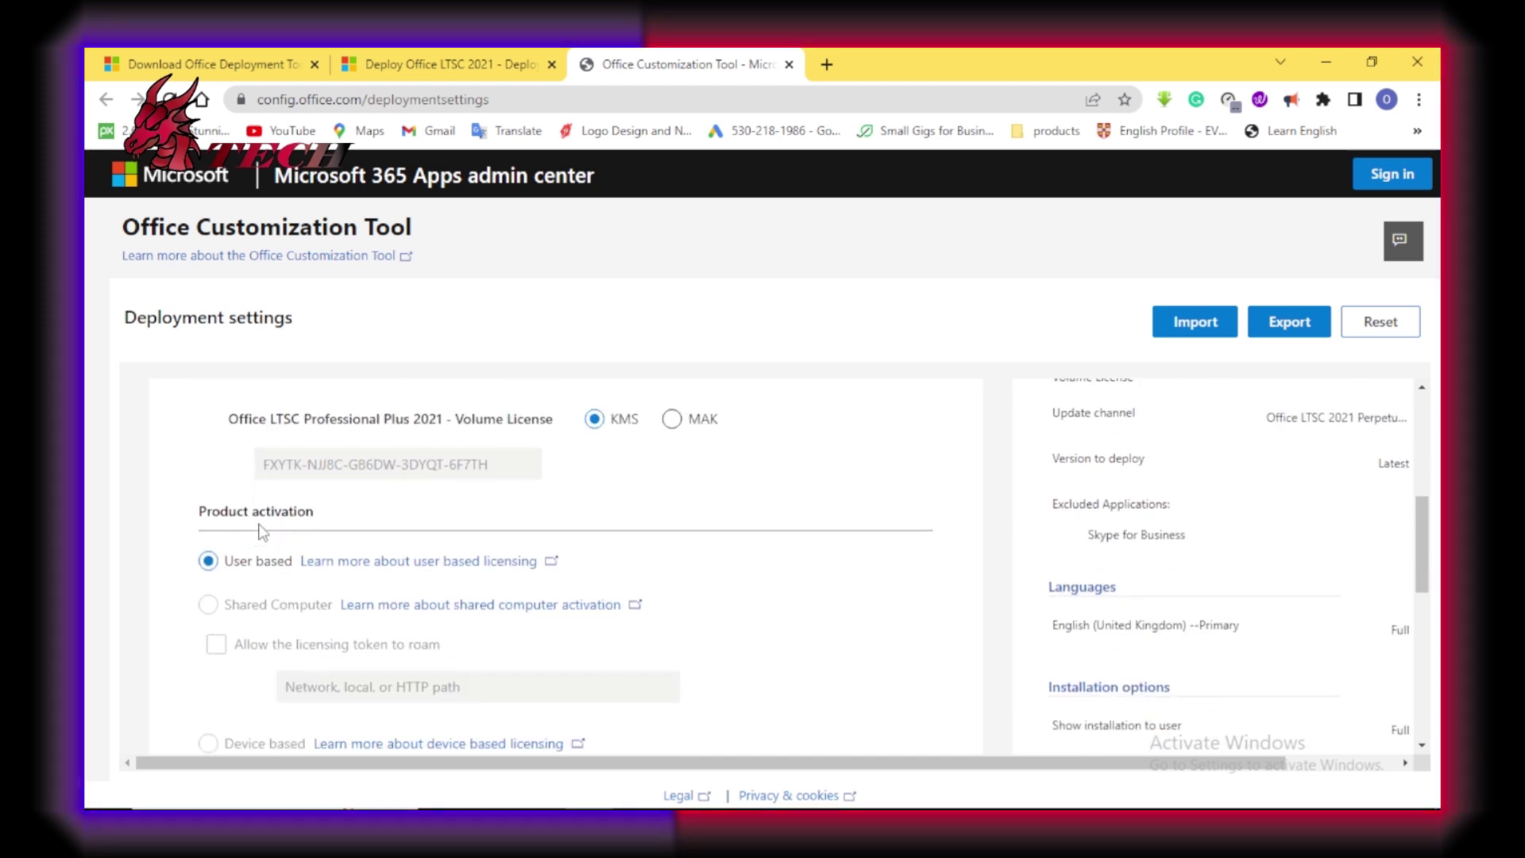
{"action": "scroll", "coordinate": [341, 592], "scroll_direction": "up", "scroll_amount": 6}
{"action": "scroll", "coordinate": [342, 594], "scroll_direction": "down", "scroll_amount": 1}
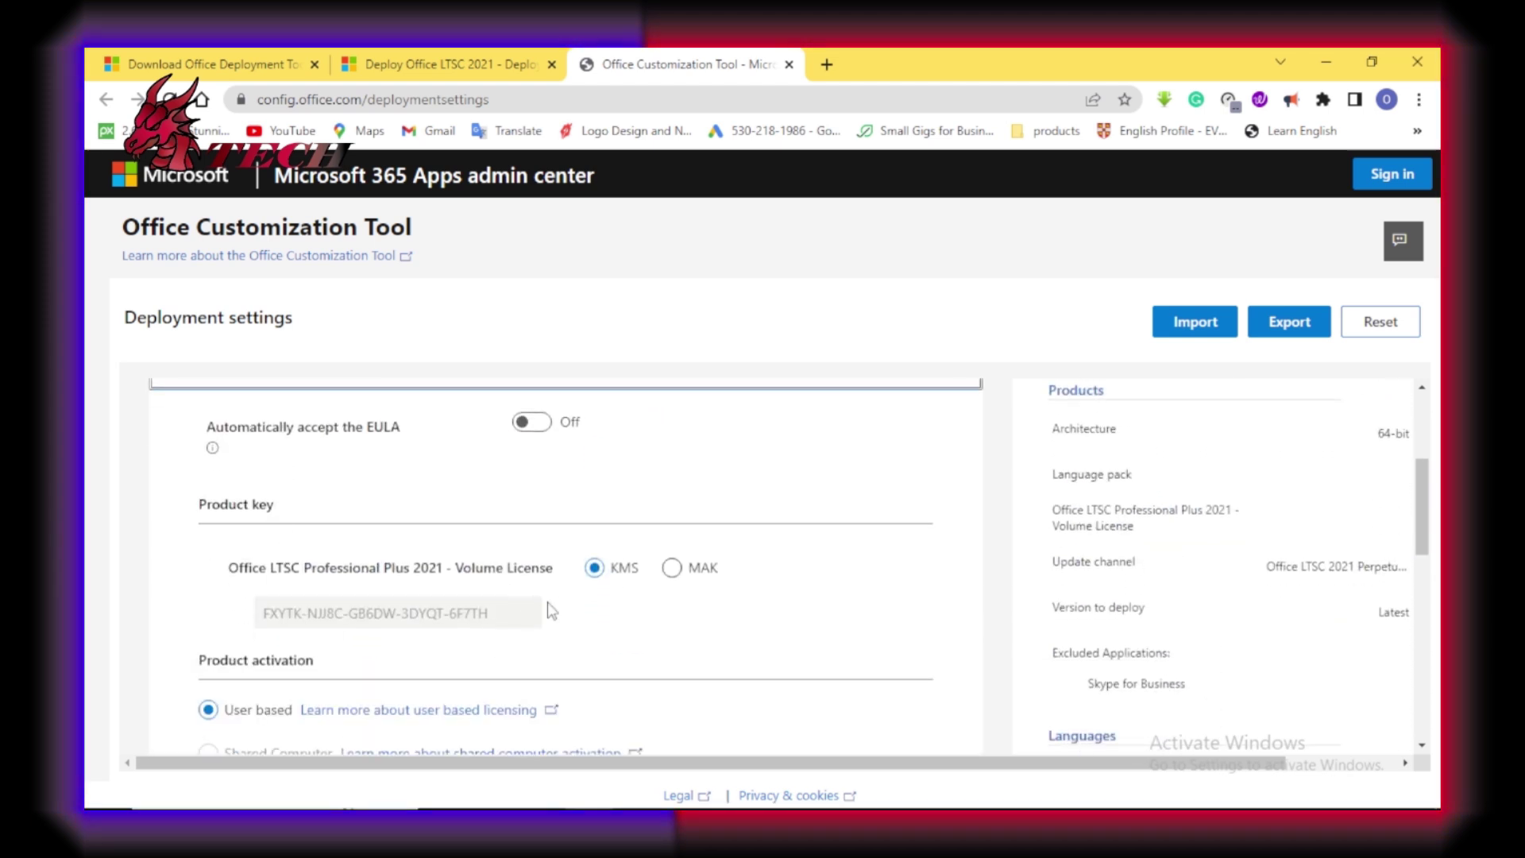
{"action": "scroll", "coordinate": [352, 517], "scroll_direction": "down", "scroll_amount": 2}
{"action": "scroll", "coordinate": [318, 548], "scroll_direction": "down", "scroll_amount": 4}
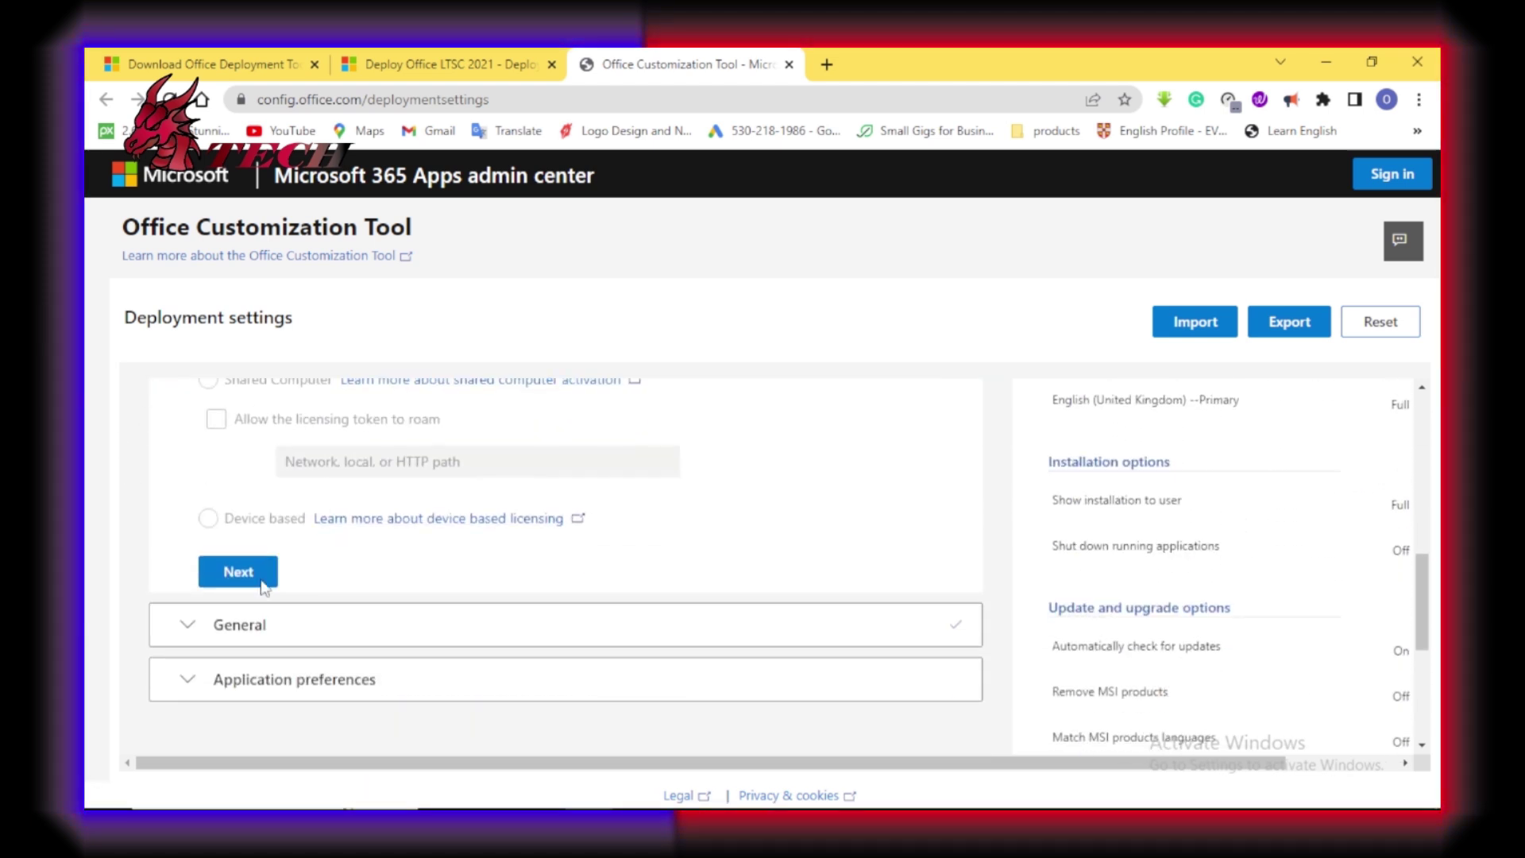
{"action": "left_click", "coordinate": [231, 545]}
Leave the General and Application preferences sections at their defaults and finish the deployment configuration
{"action": "scroll", "coordinate": [227, 612], "scroll_direction": "down", "scroll_amount": 2}
{"action": "left_click", "coordinate": [236, 685]}
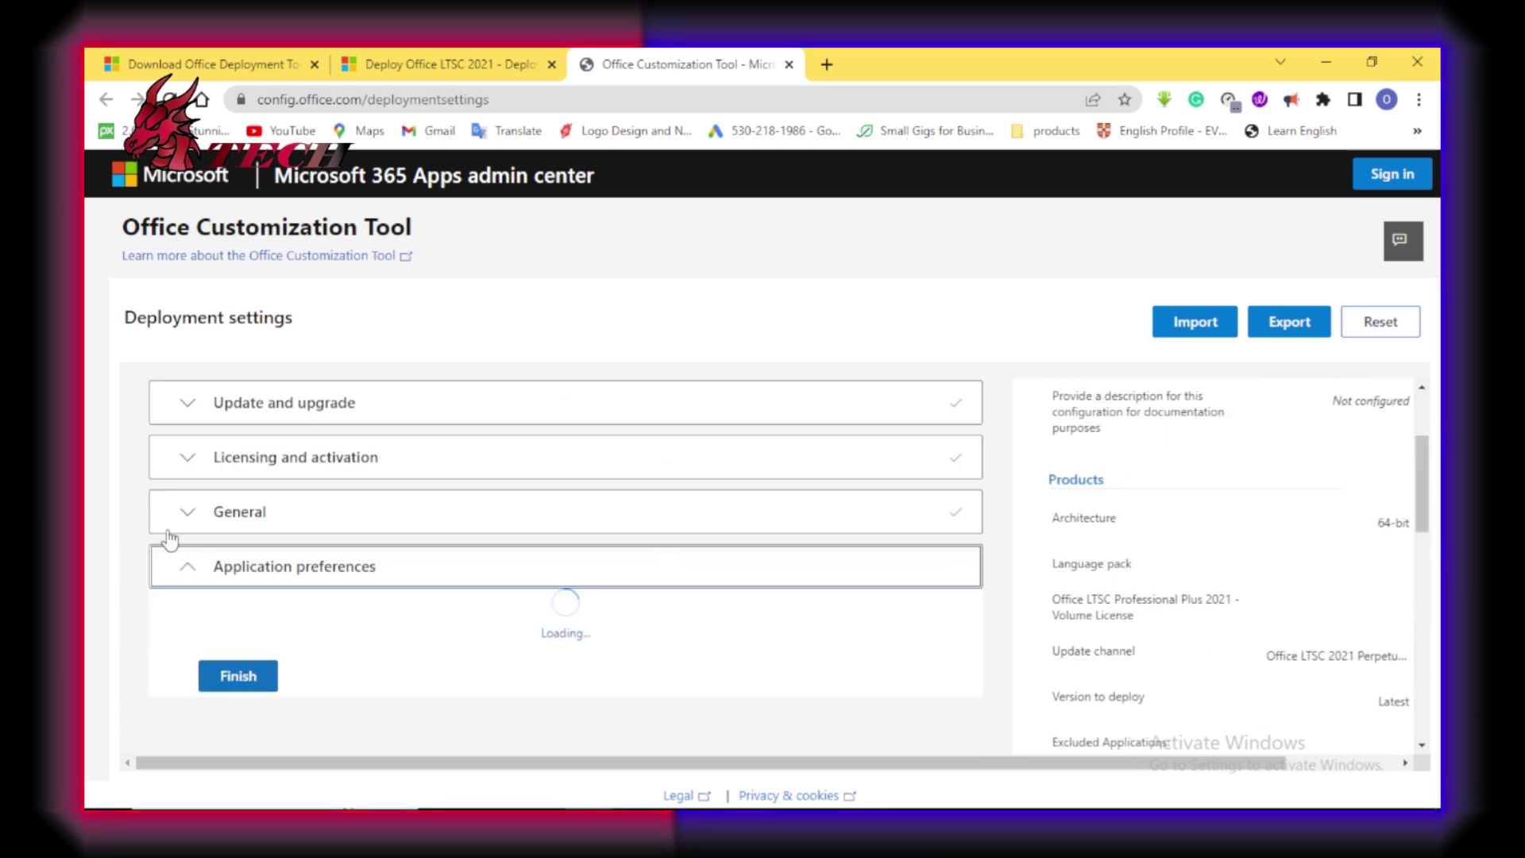
{"action": "scroll", "coordinate": [272, 537], "scroll_direction": "down", "scroll_amount": 4}
{"action": "scroll", "coordinate": [813, 611], "scroll_direction": "down", "scroll_amount": 5}
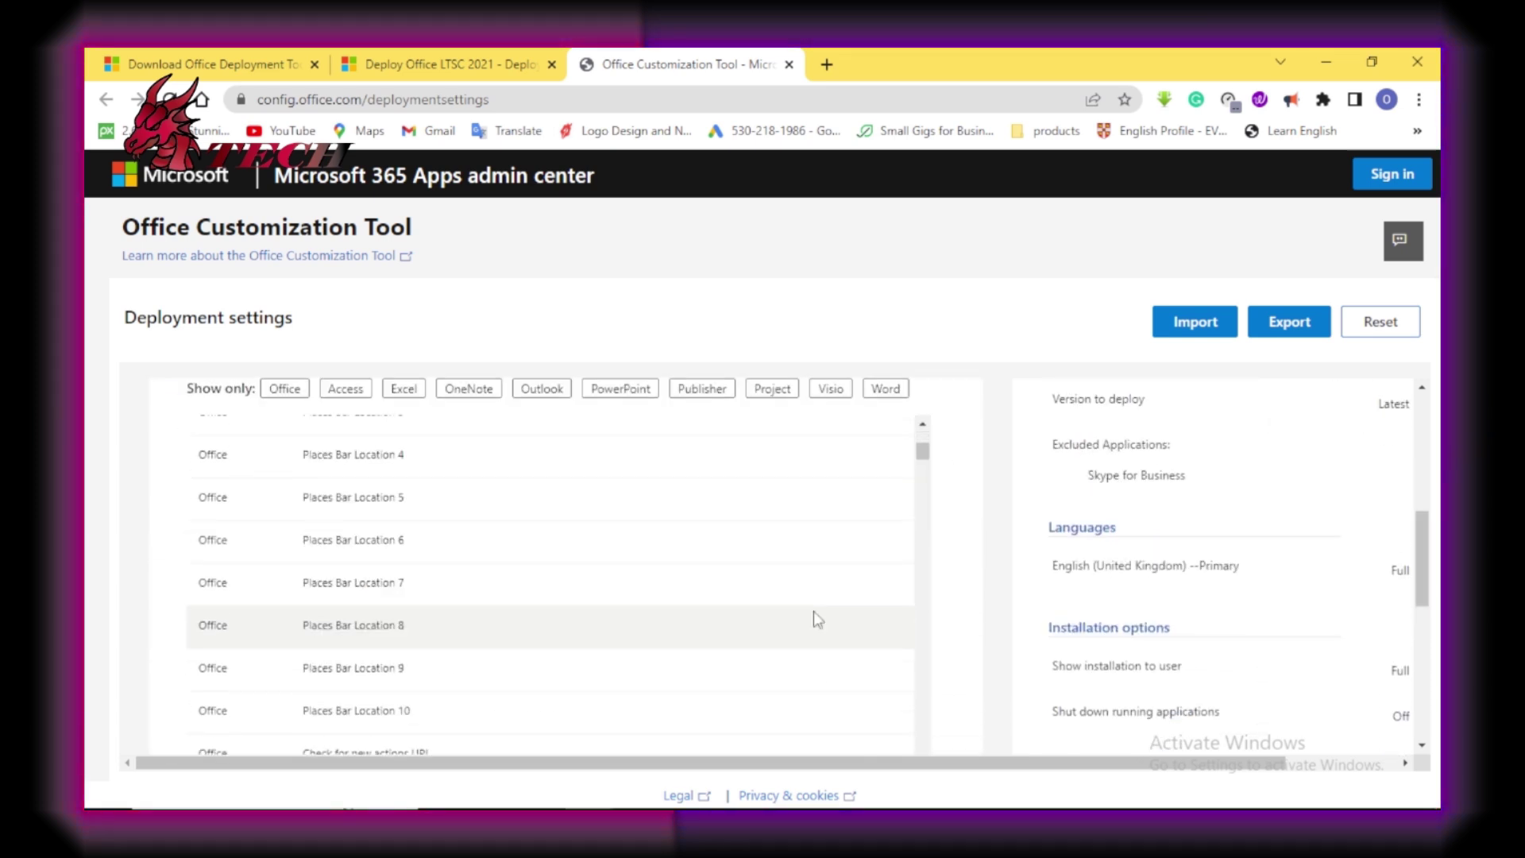
{"action": "scroll", "coordinate": [960, 596], "scroll_direction": "down", "scroll_amount": 5}
{"action": "left_click", "coordinate": [238, 734]}
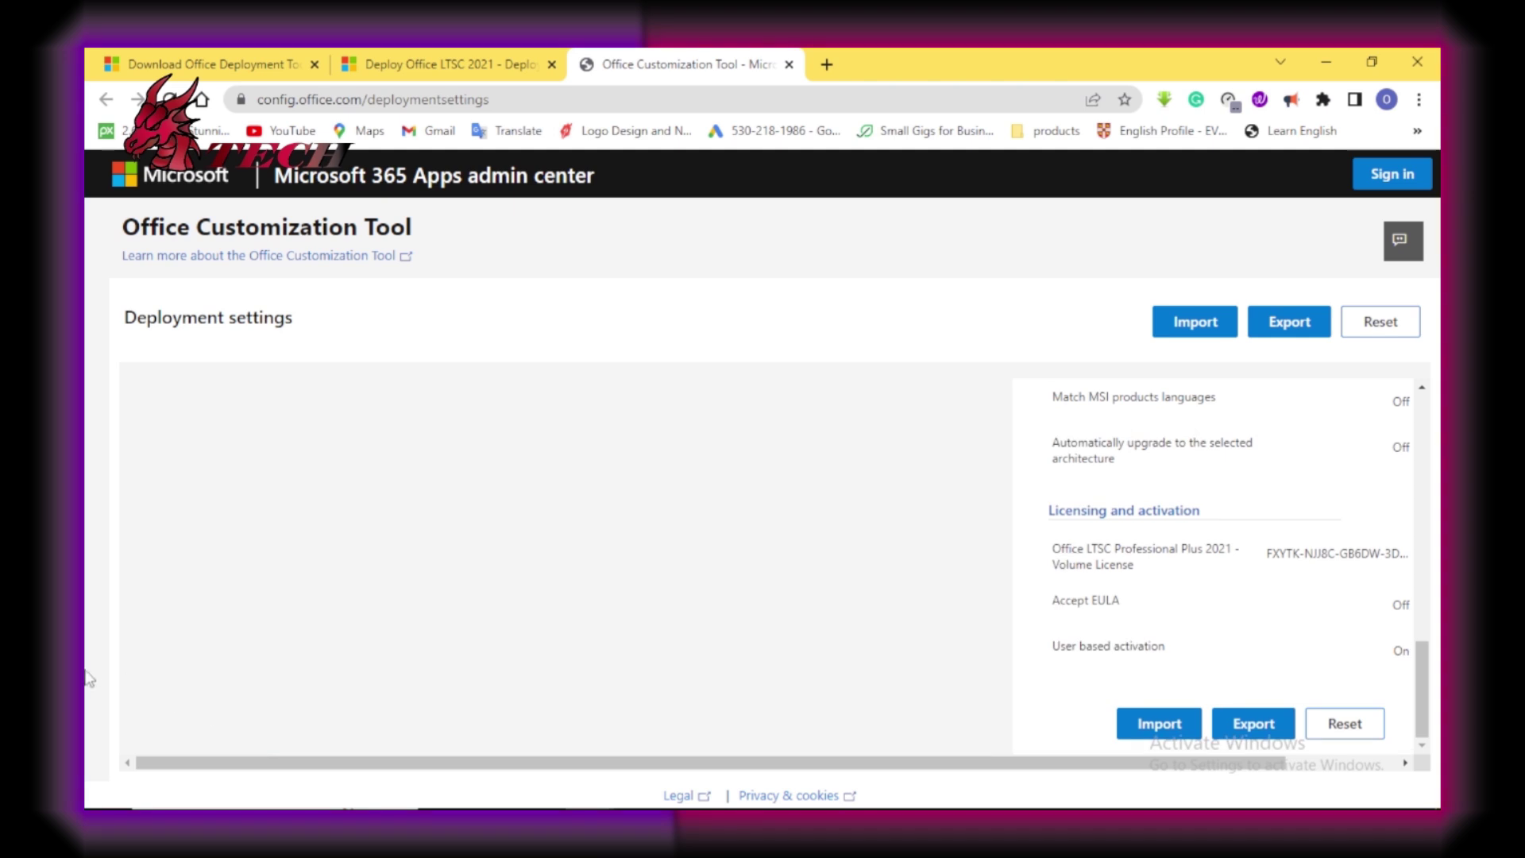
Start exporting the configuration with Office Open XML formats as the default file format and accept the license agreement terms
{"action": "left_click", "coordinate": [1254, 724]}
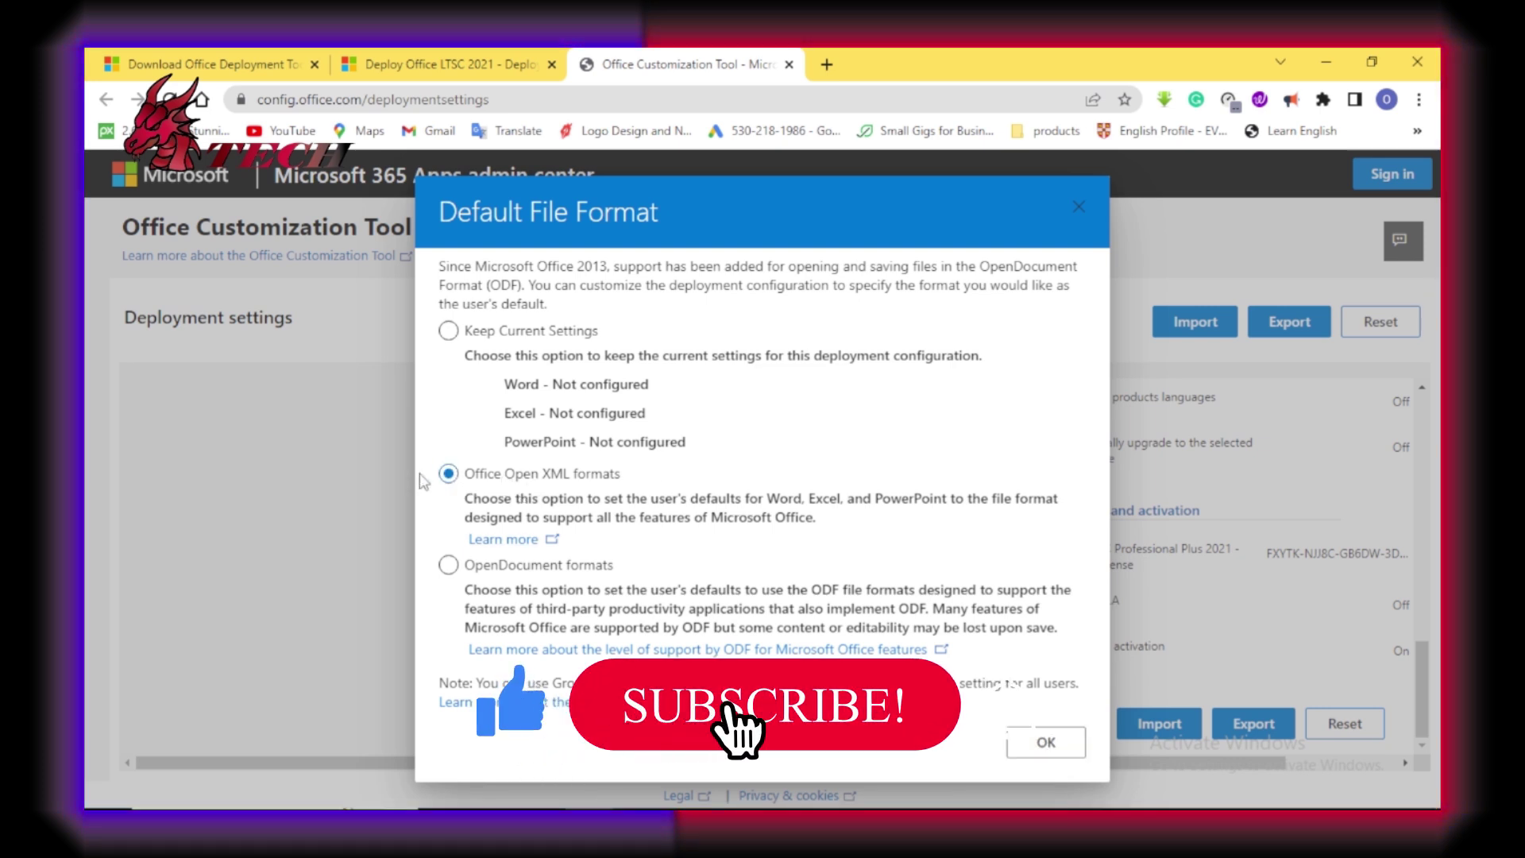
{"action": "left_click", "coordinate": [1046, 741]}
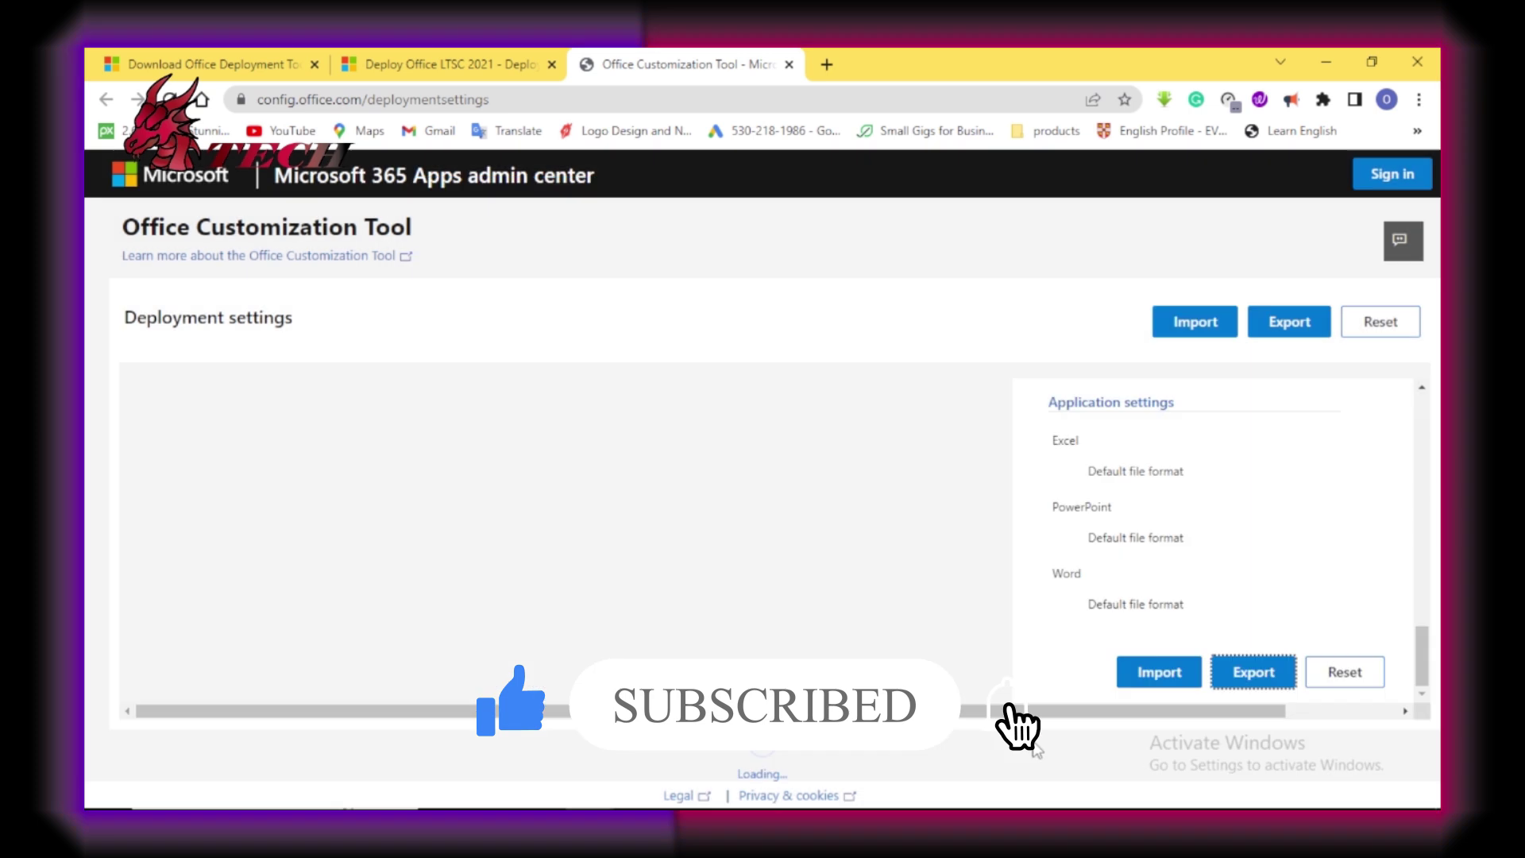
{"action": "scroll", "coordinate": [777, 475], "scroll_direction": "down", "scroll_amount": 5}
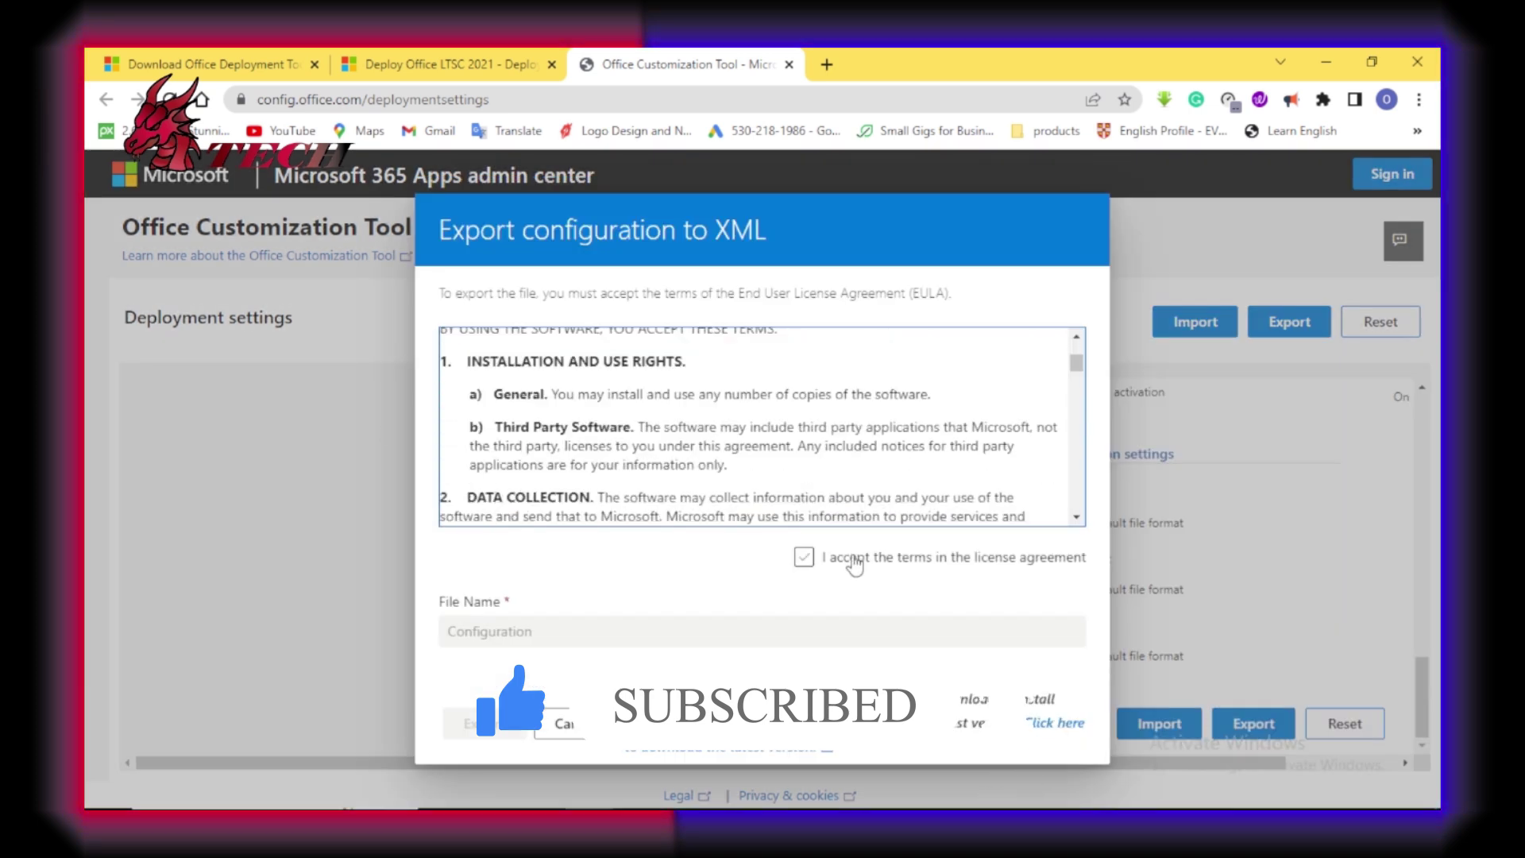
{"action": "left_click", "coordinate": [804, 556]}
{"action": "scroll", "coordinate": [715, 476], "scroll_direction": "down", "scroll_amount": 3}
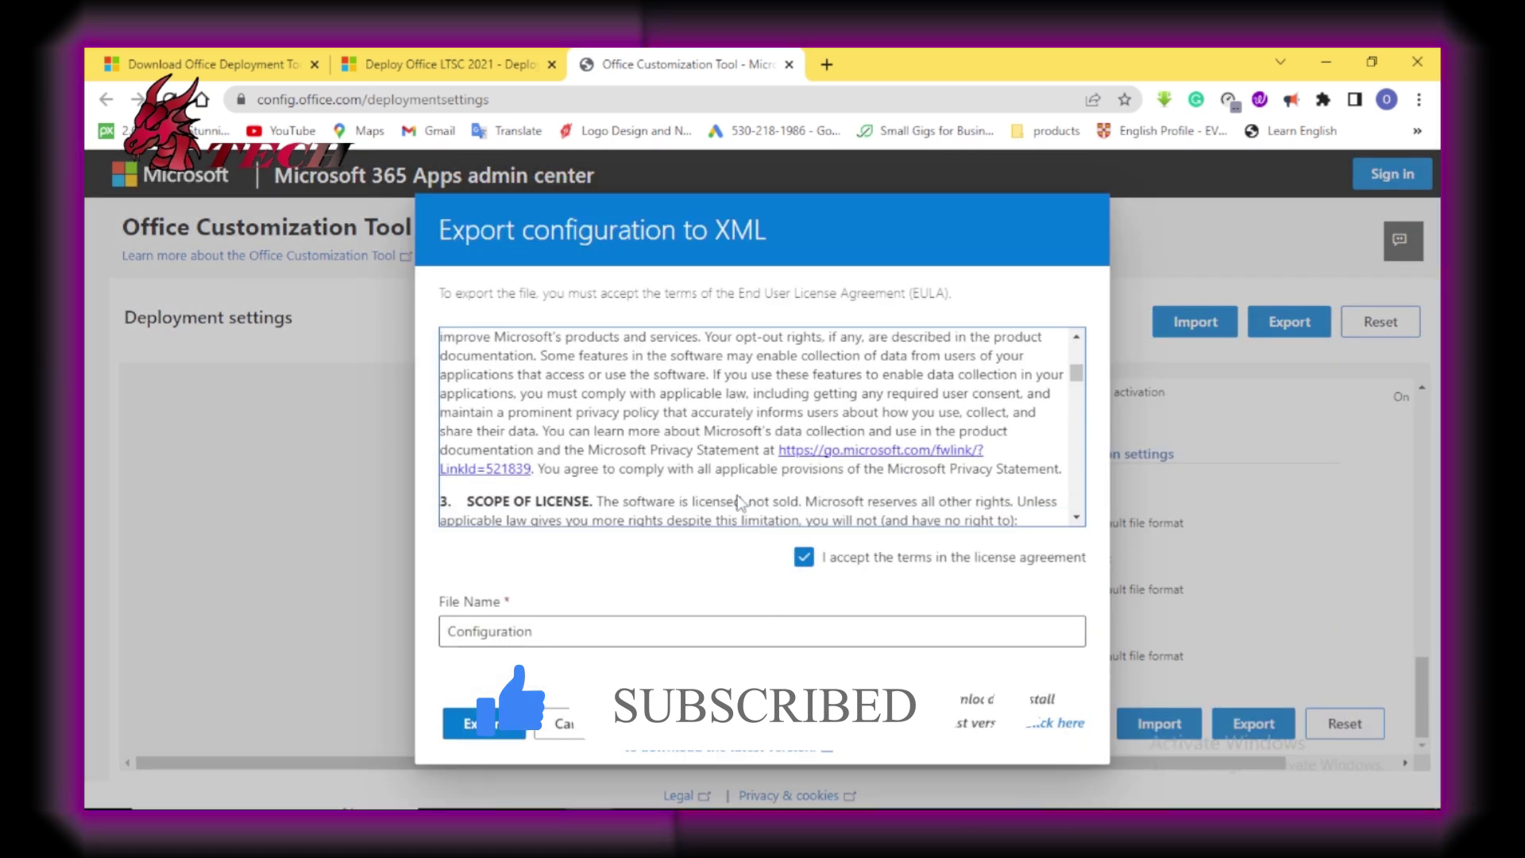
Export the configuration to XML under the name Configuration, then cancel saving the file
{"action": "double_click", "coordinate": [588, 632]}
{"action": "left_click", "coordinate": [592, 684]}
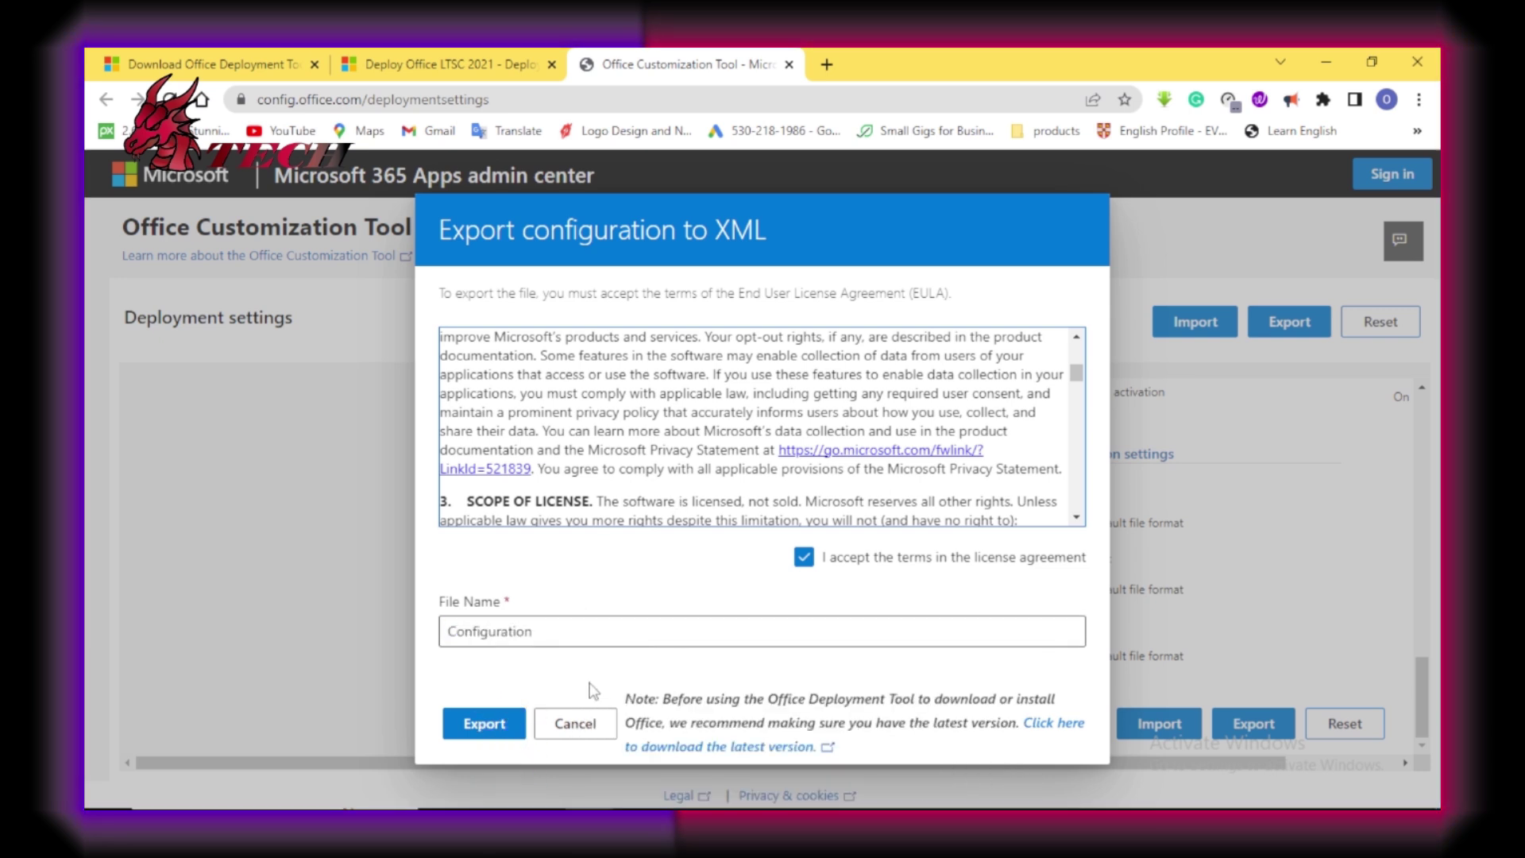
{"action": "left_click", "coordinate": [469, 718]}
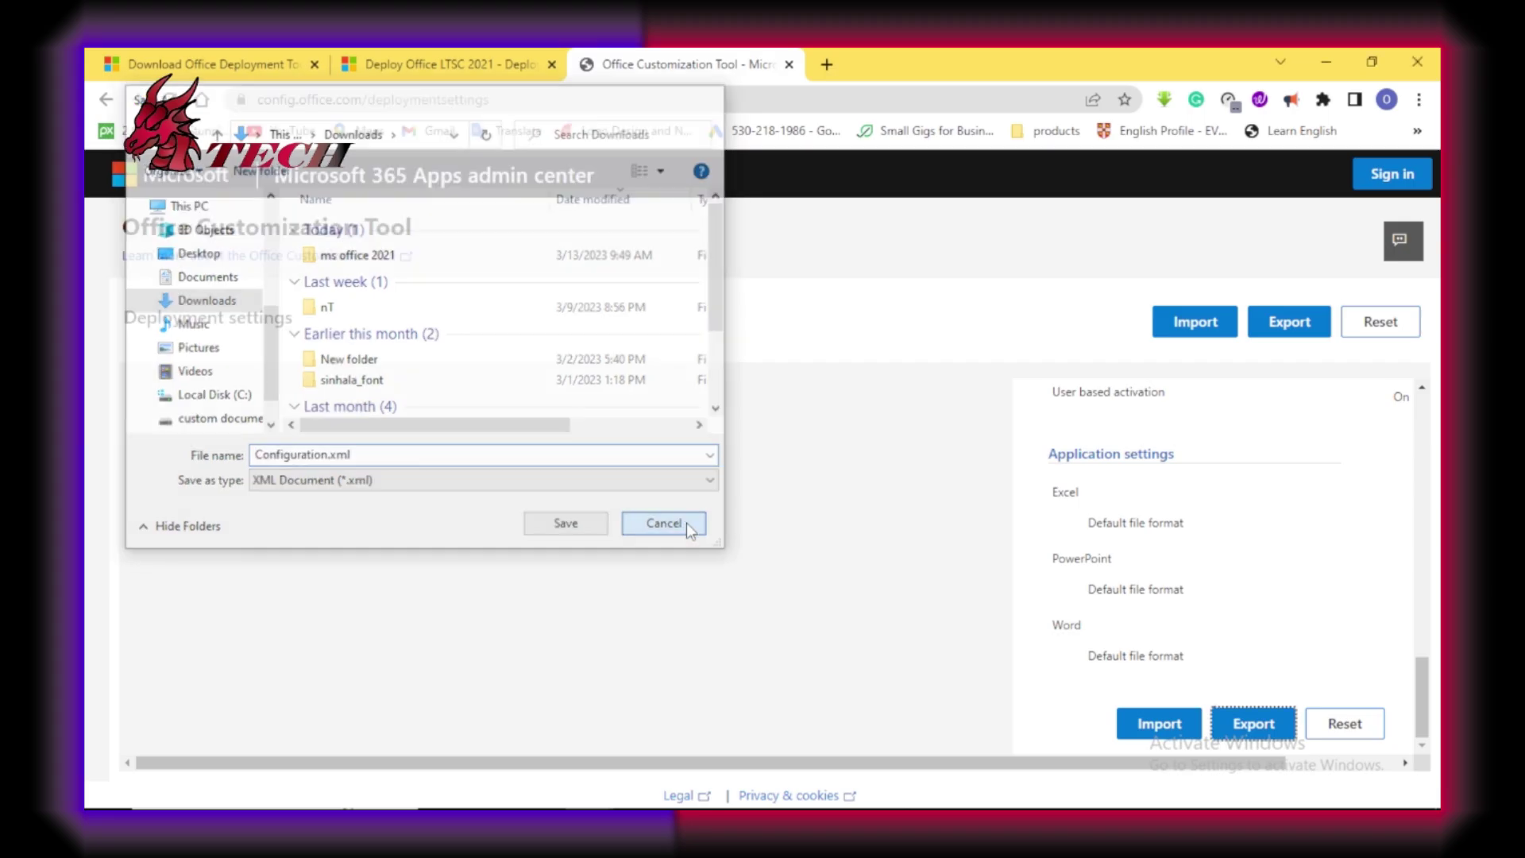
{"action": "left_click", "coordinate": [685, 522]}
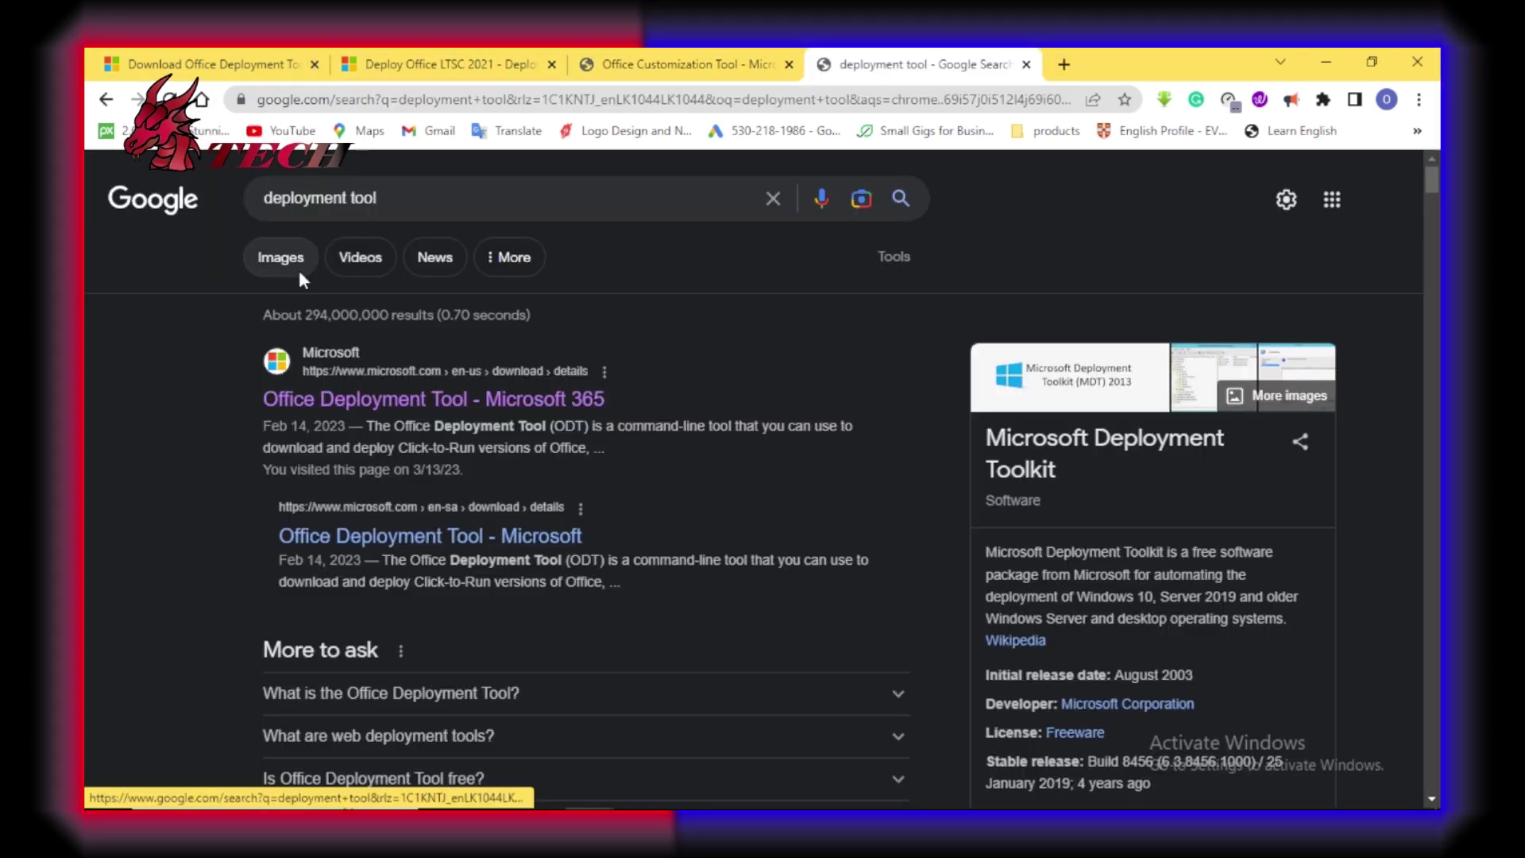
Close the old Office Deployment Tool tab and examine the language and download area on the newly opened download page
{"action": "left_click", "coordinate": [314, 64]}
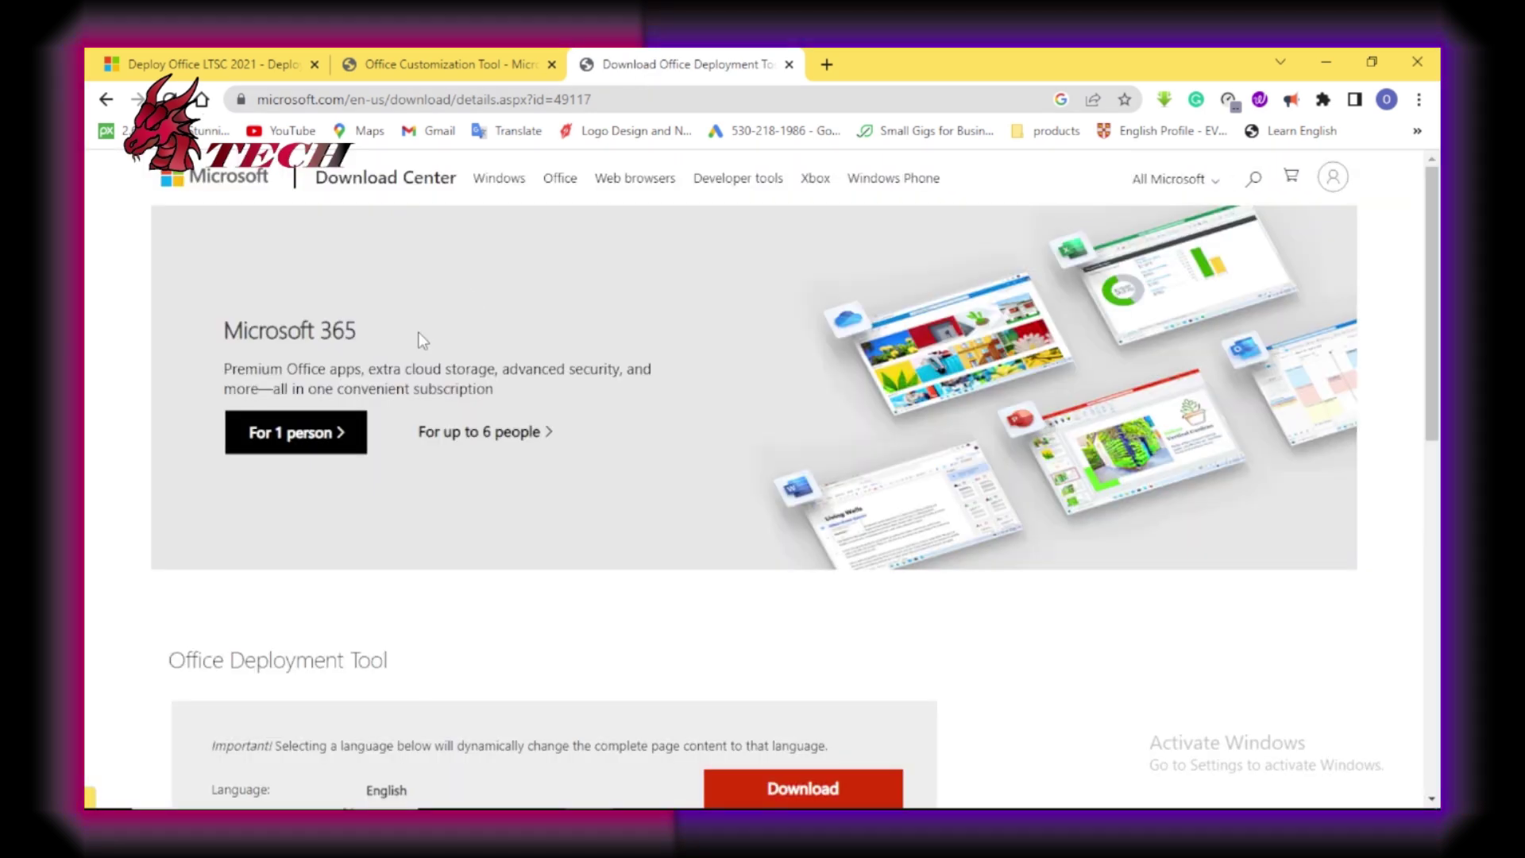
{"action": "scroll", "coordinate": [418, 332], "scroll_direction": "down", "scroll_amount": 5}
{"action": "left_click_drag", "start_coordinate": [241, 348], "coordinate": [884, 407]}
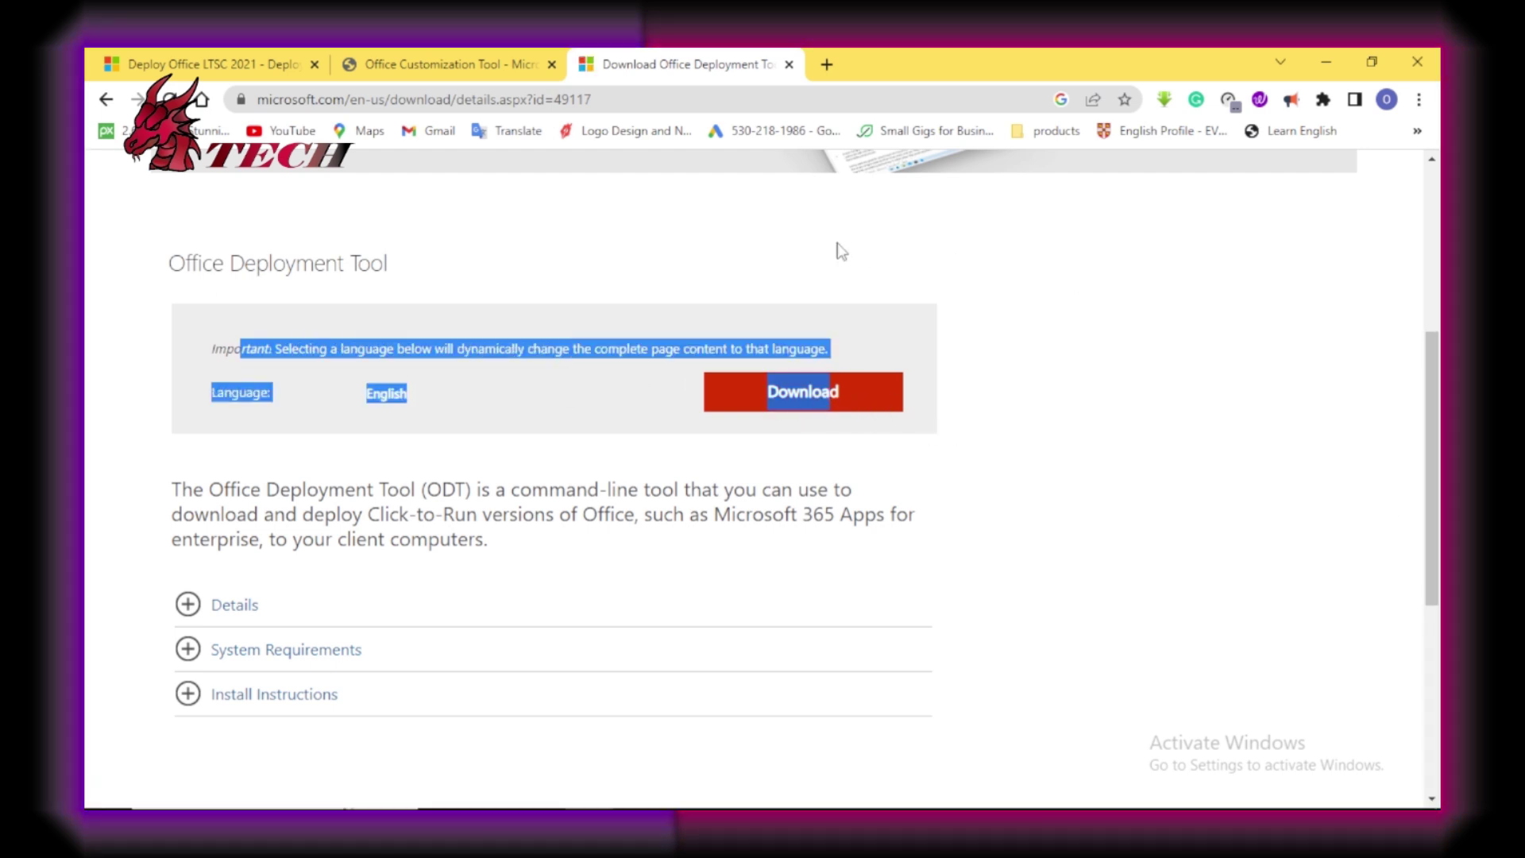
{"action": "left_click", "coordinate": [1042, 425]}
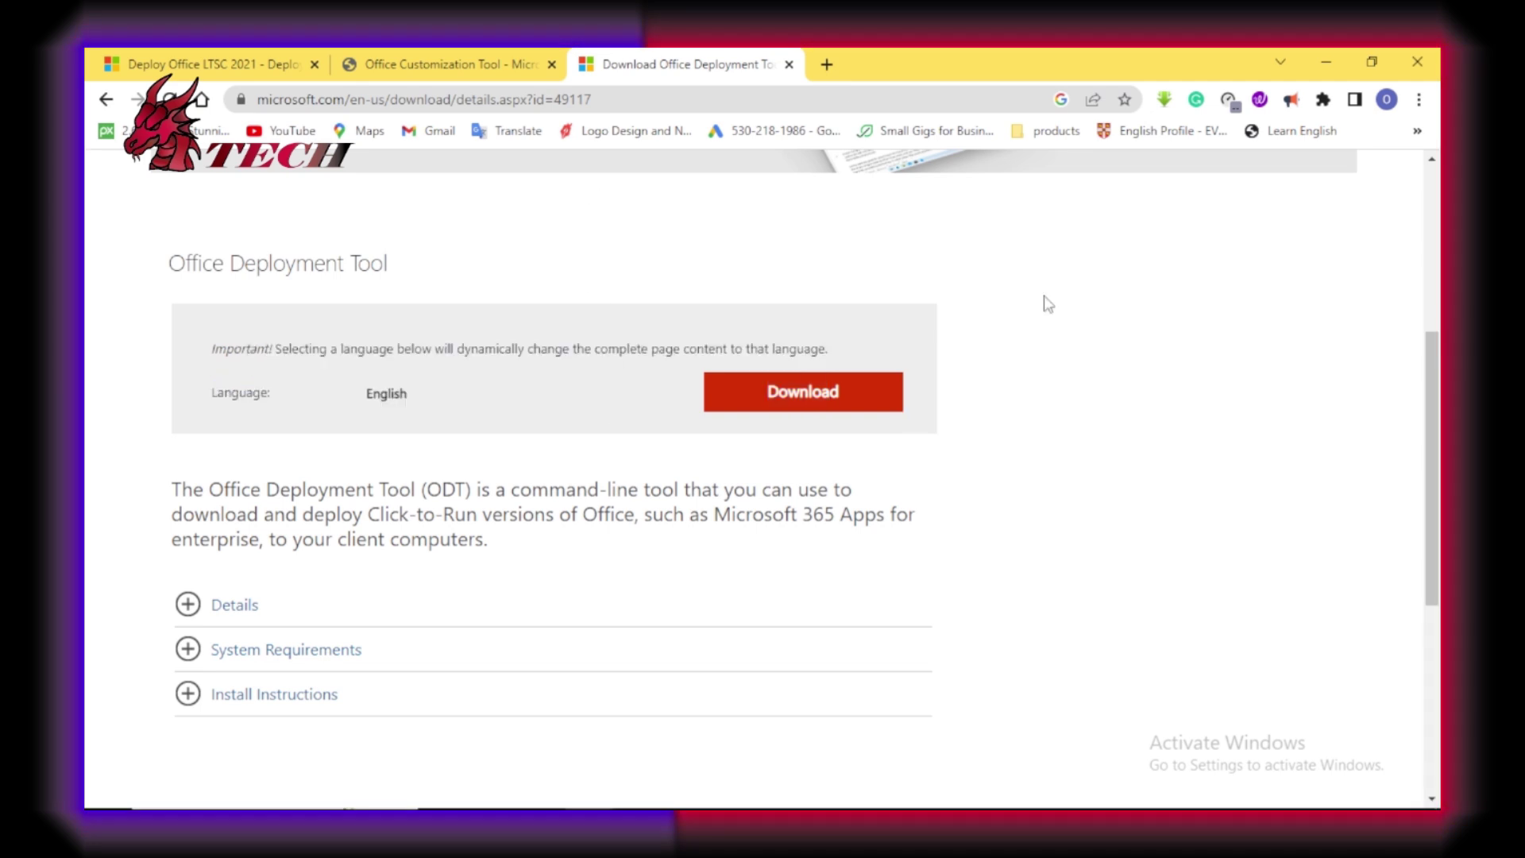
Minimize the browser and show the Downloads folder in File Explorer
{"action": "left_click", "coordinate": [1325, 62]}
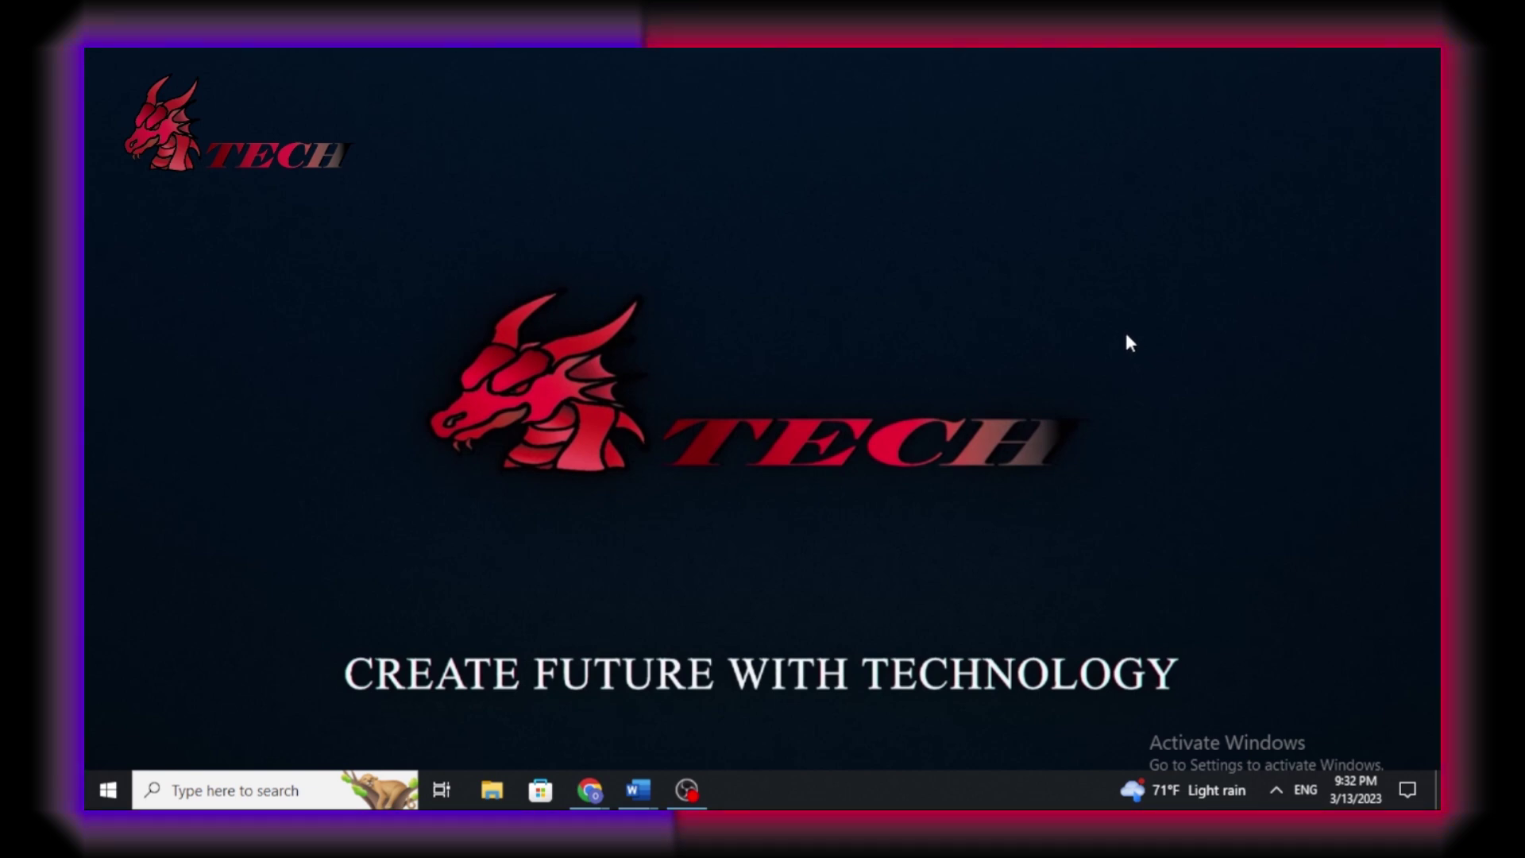
{"action": "key", "text": "super+e"}
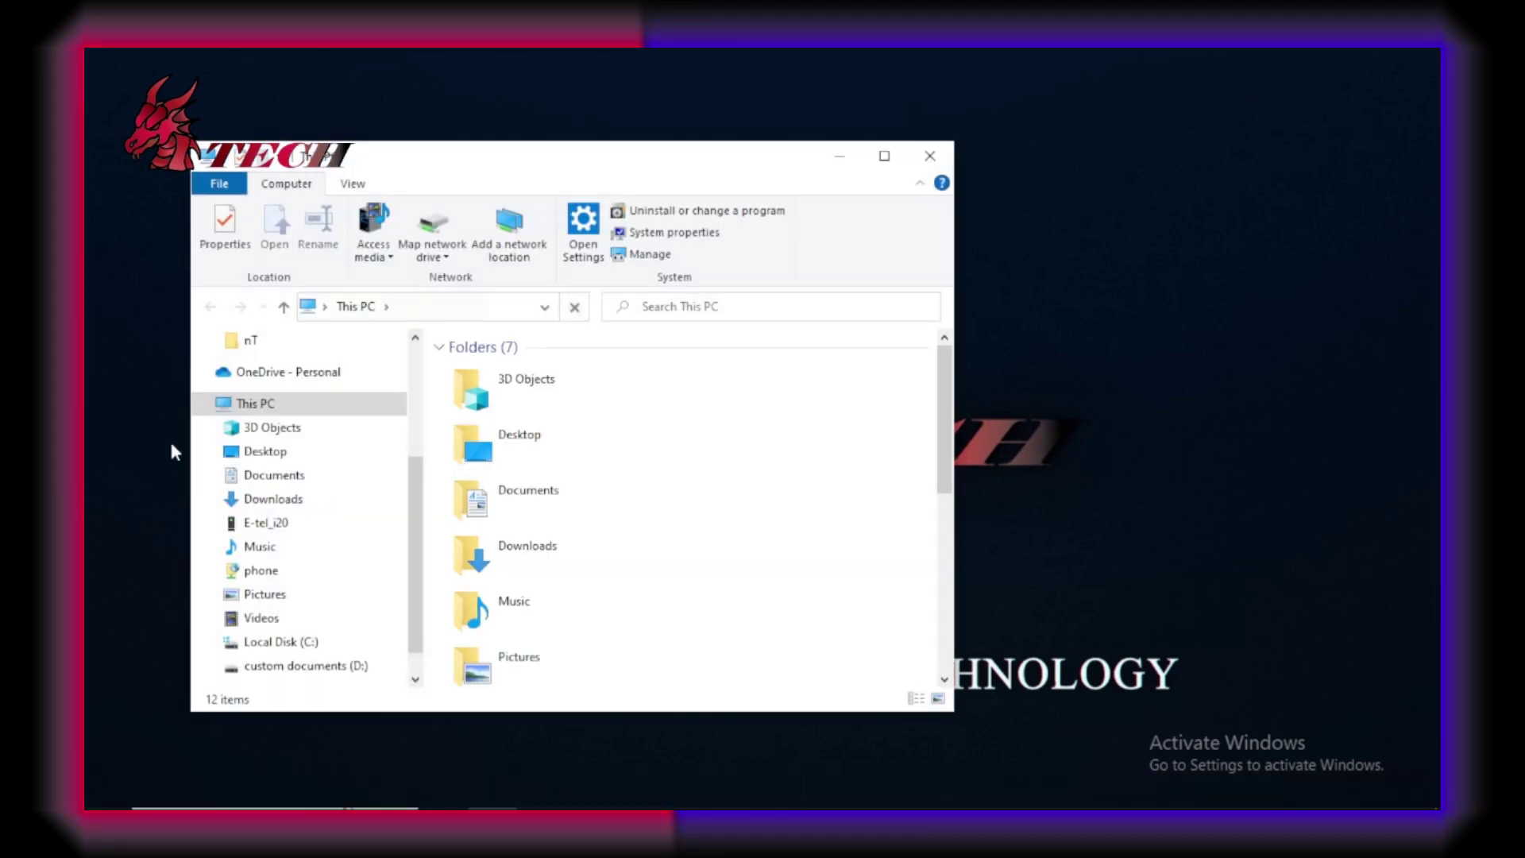
{"action": "scroll", "coordinate": [242, 457], "scroll_direction": "up", "scroll_amount": 1}
{"action": "left_click", "coordinate": [278, 570]}
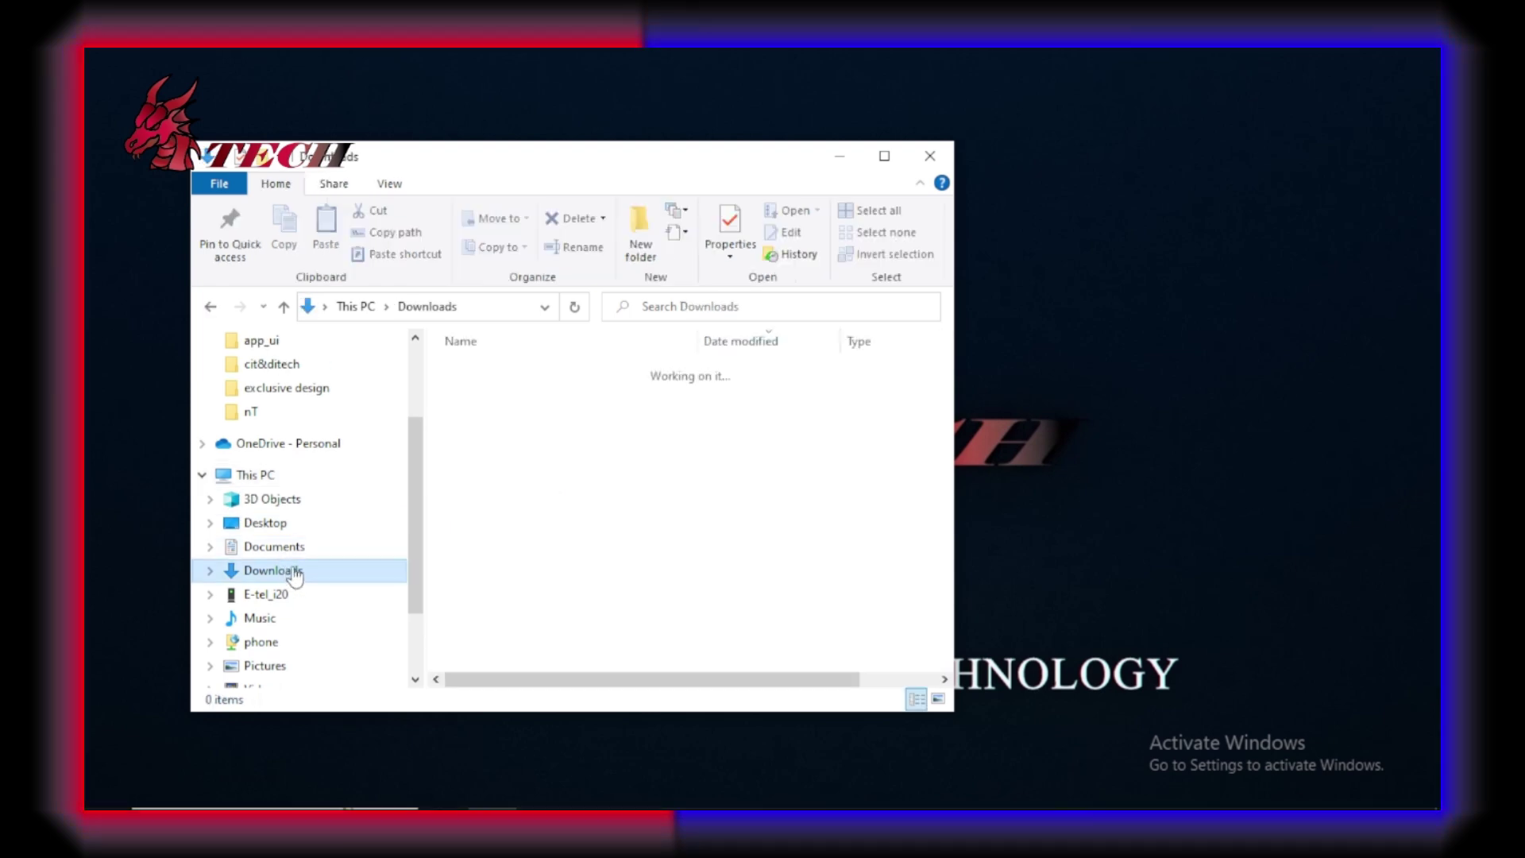
Run officedeploymenttool_16026-20170.exe from the Downloads folder
{"action": "double_click", "coordinate": [496, 398]}
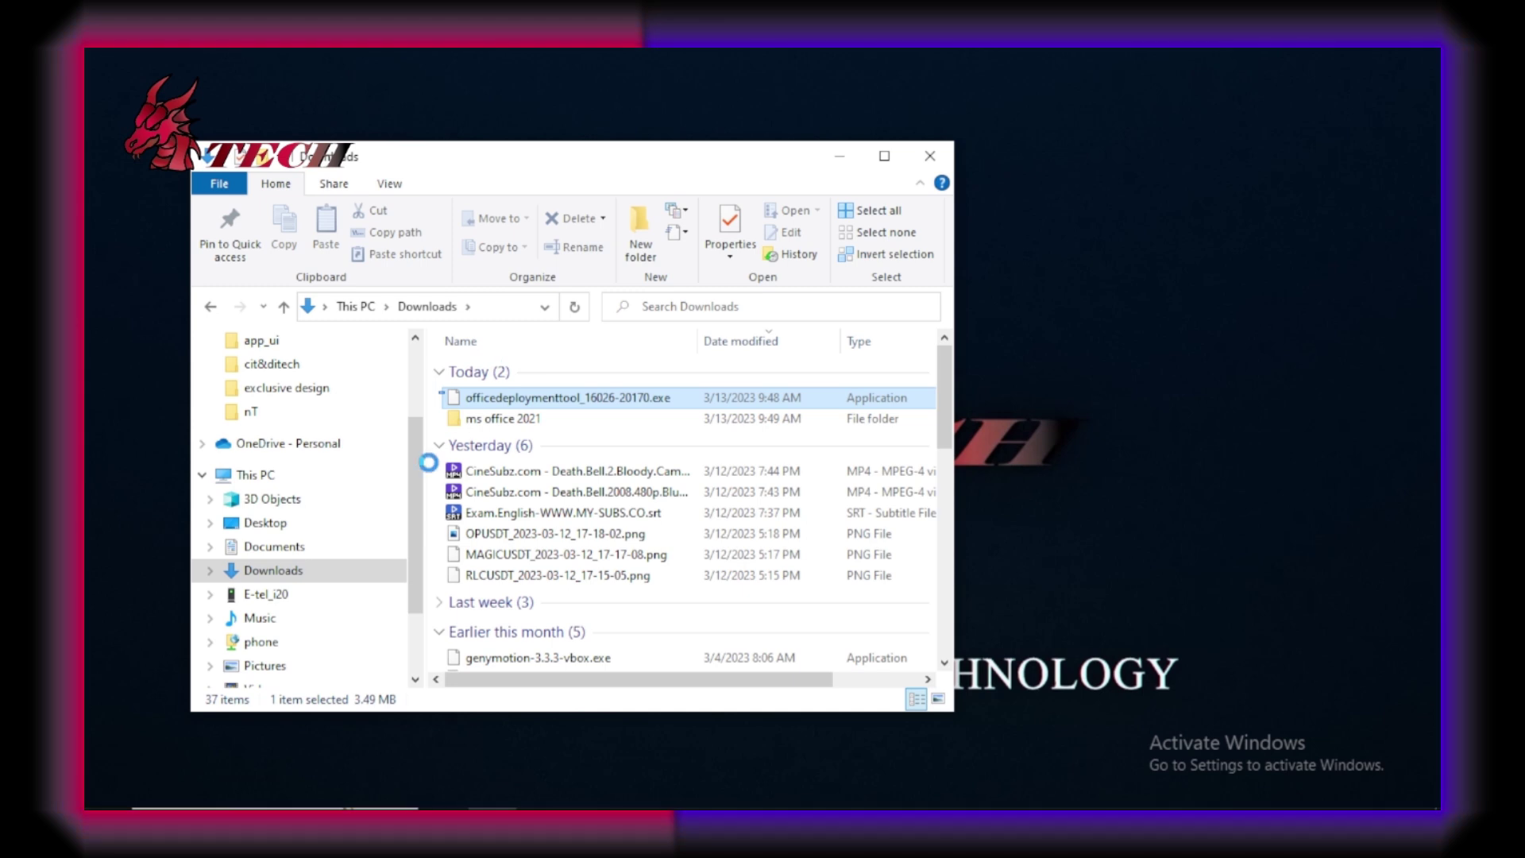
{"action": "left_click", "coordinate": [477, 445]}
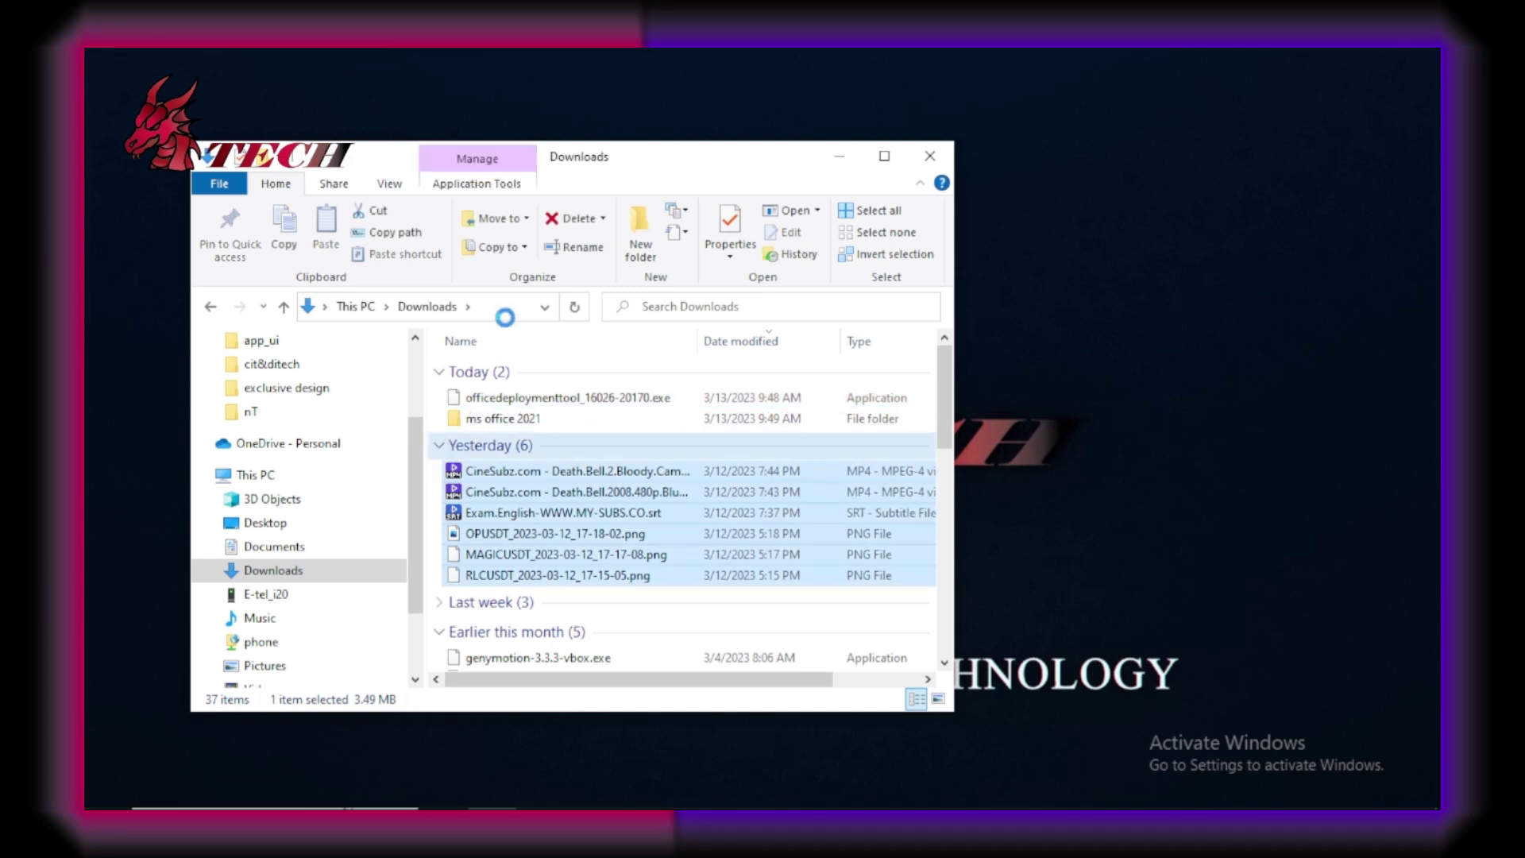
{"action": "left_click", "coordinate": [479, 429]}
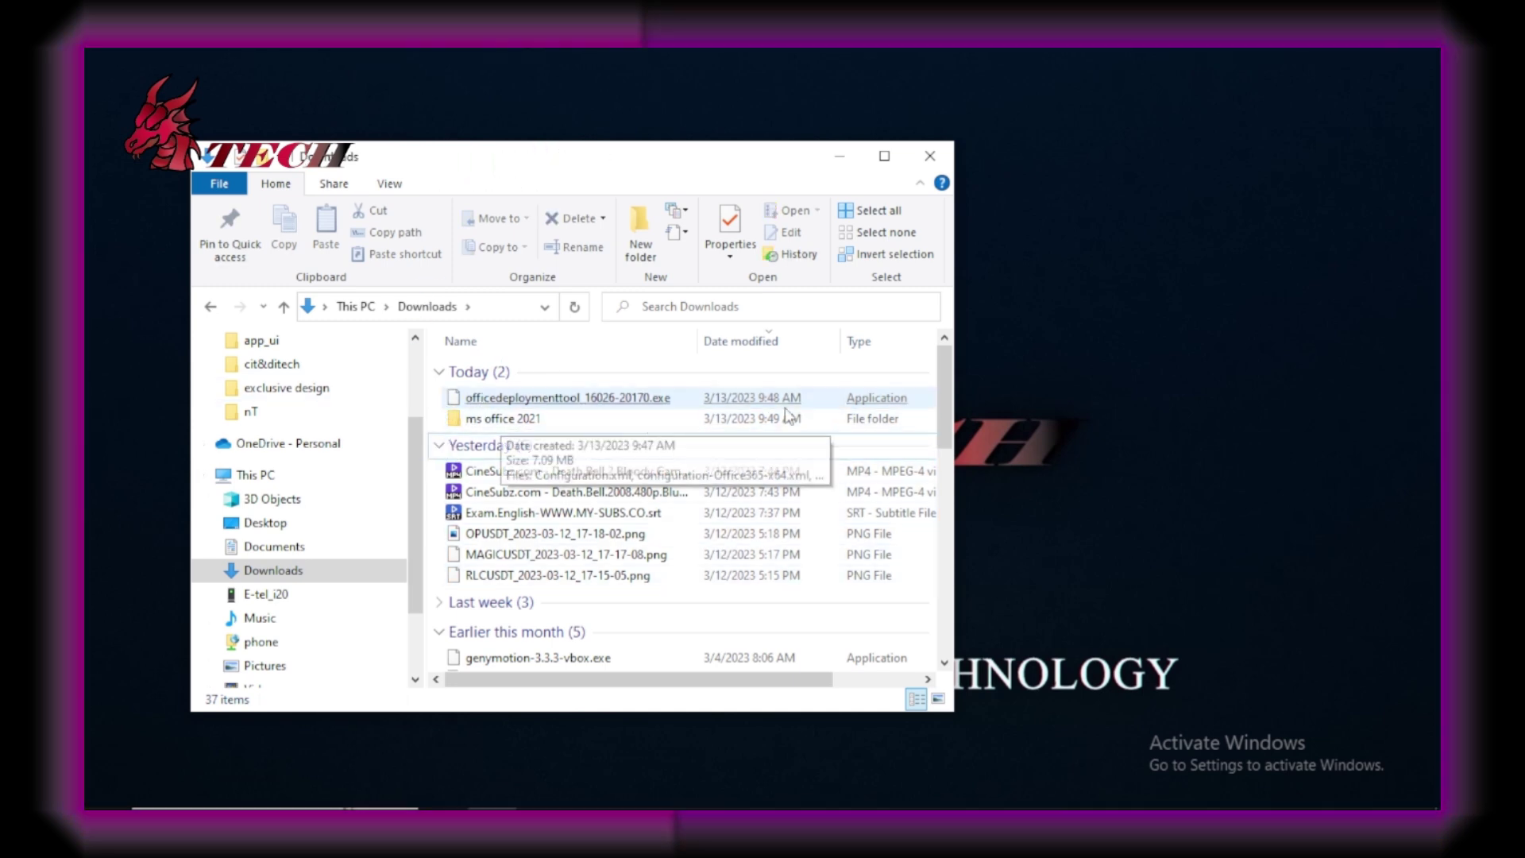
{"action": "double_click", "coordinate": [639, 402]}
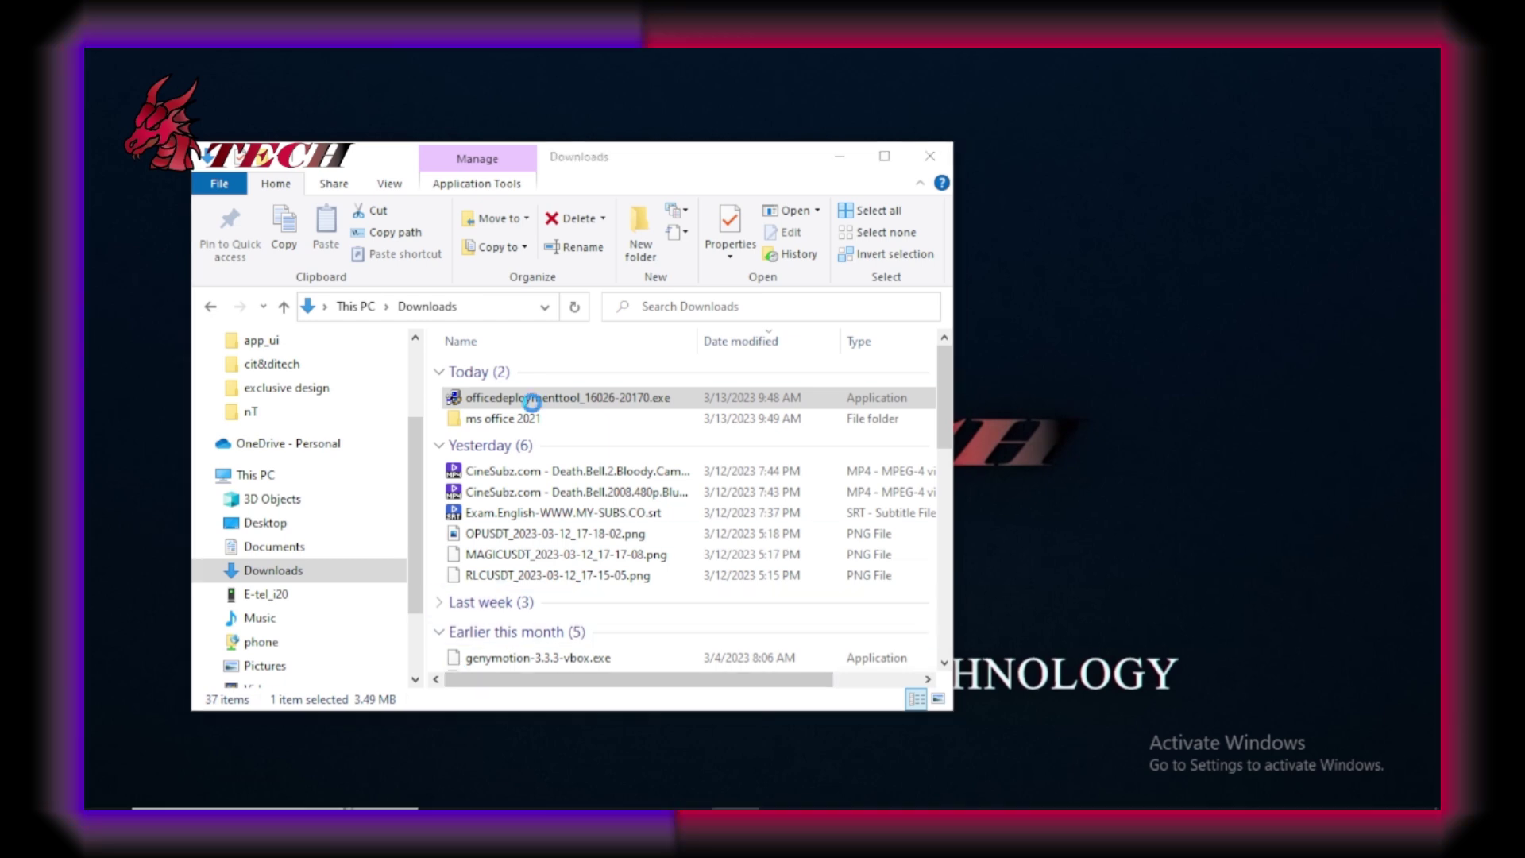
Accept the Microsoft Software License Terms of the Click-to-Run Administrator Tool and continue the extraction
{"action": "left_click", "coordinate": [404, 634]}
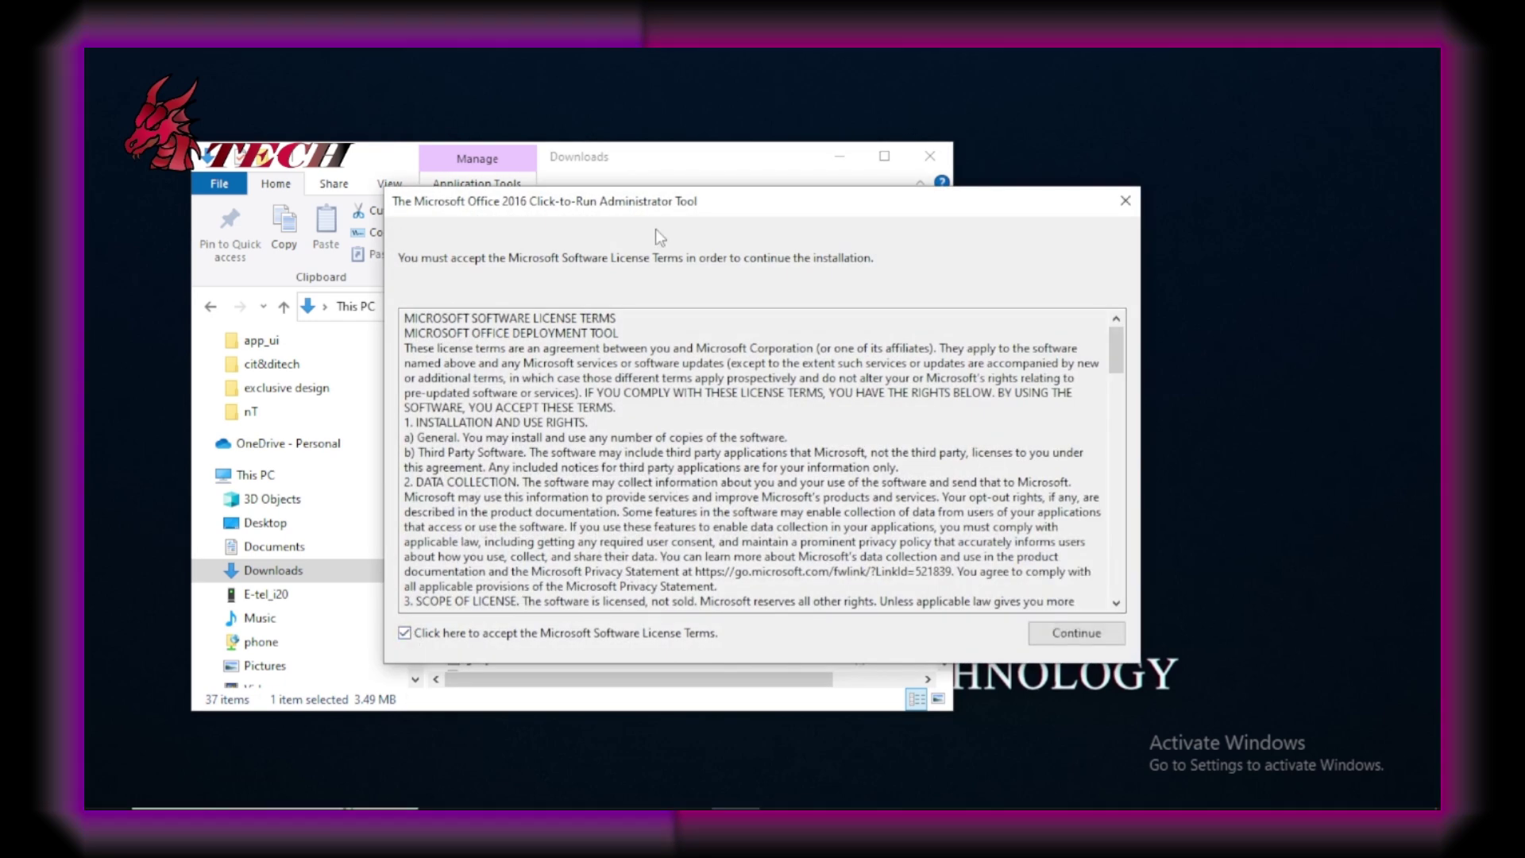
{"action": "scroll", "coordinate": [775, 416], "scroll_direction": "down", "scroll_amount": 10}
{"action": "left_click", "coordinate": [1103, 637]}
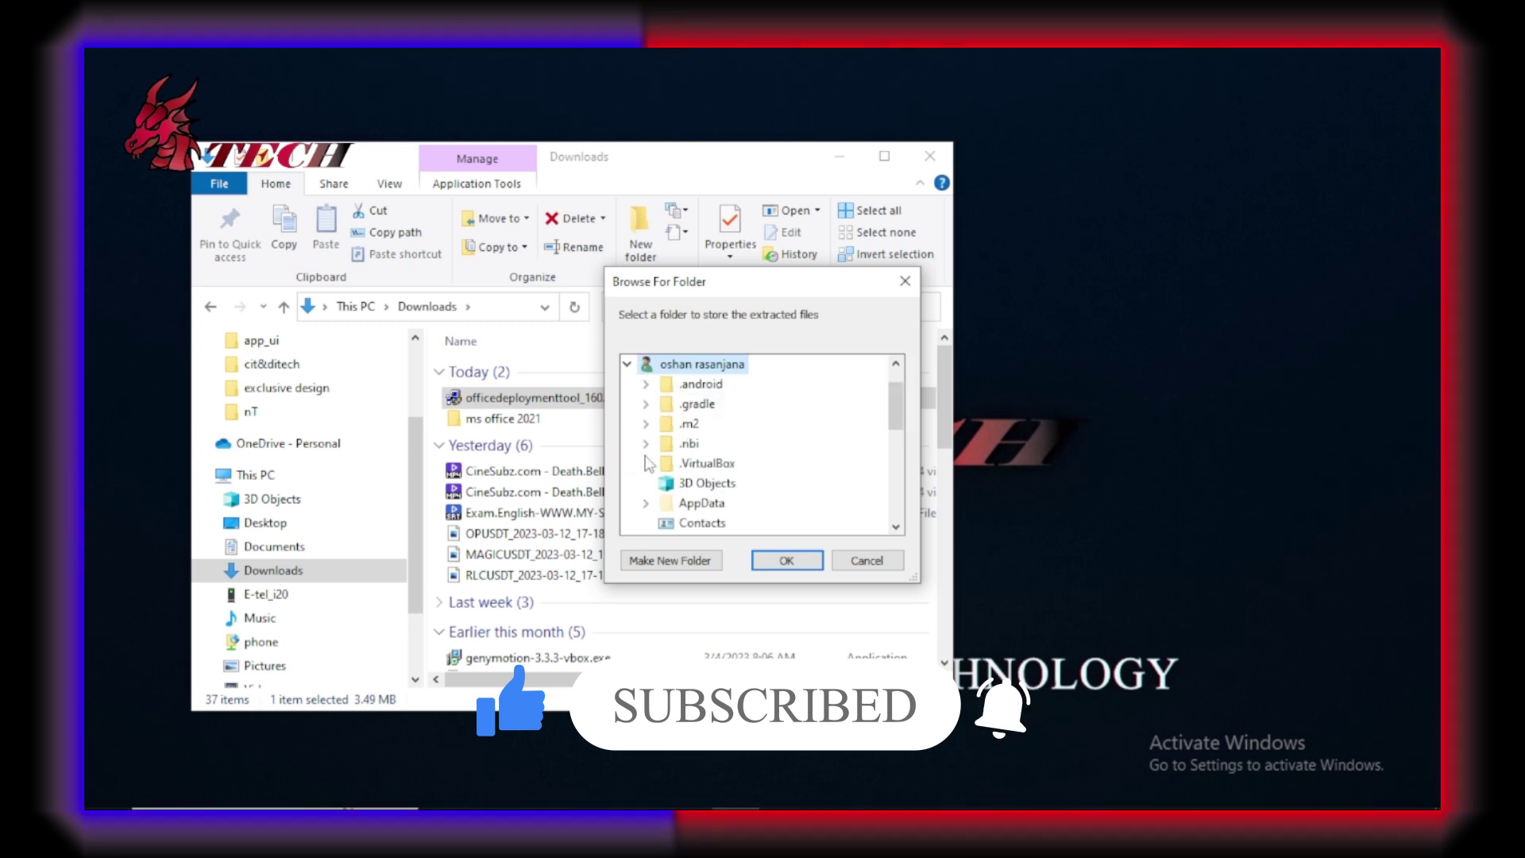
Extract the deployment tool files into the ms office 2021 folder inside Downloads
{"action": "scroll", "coordinate": [664, 449], "scroll_direction": "down", "scroll_amount": 4}
{"action": "scroll", "coordinate": [650, 453], "scroll_direction": "up", "scroll_amount": 1}
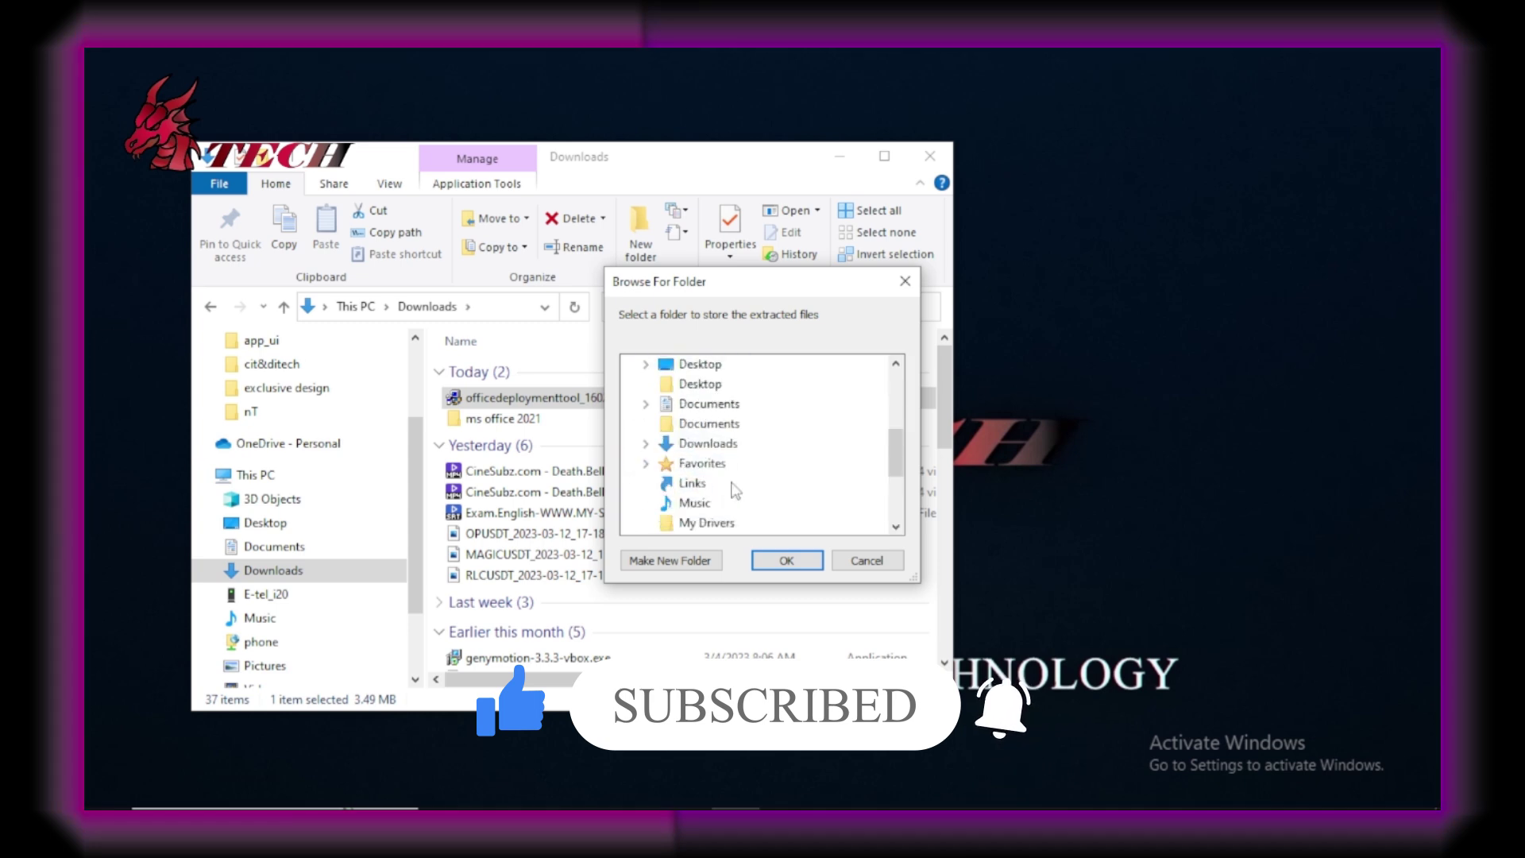
{"action": "left_click", "coordinate": [647, 446]}
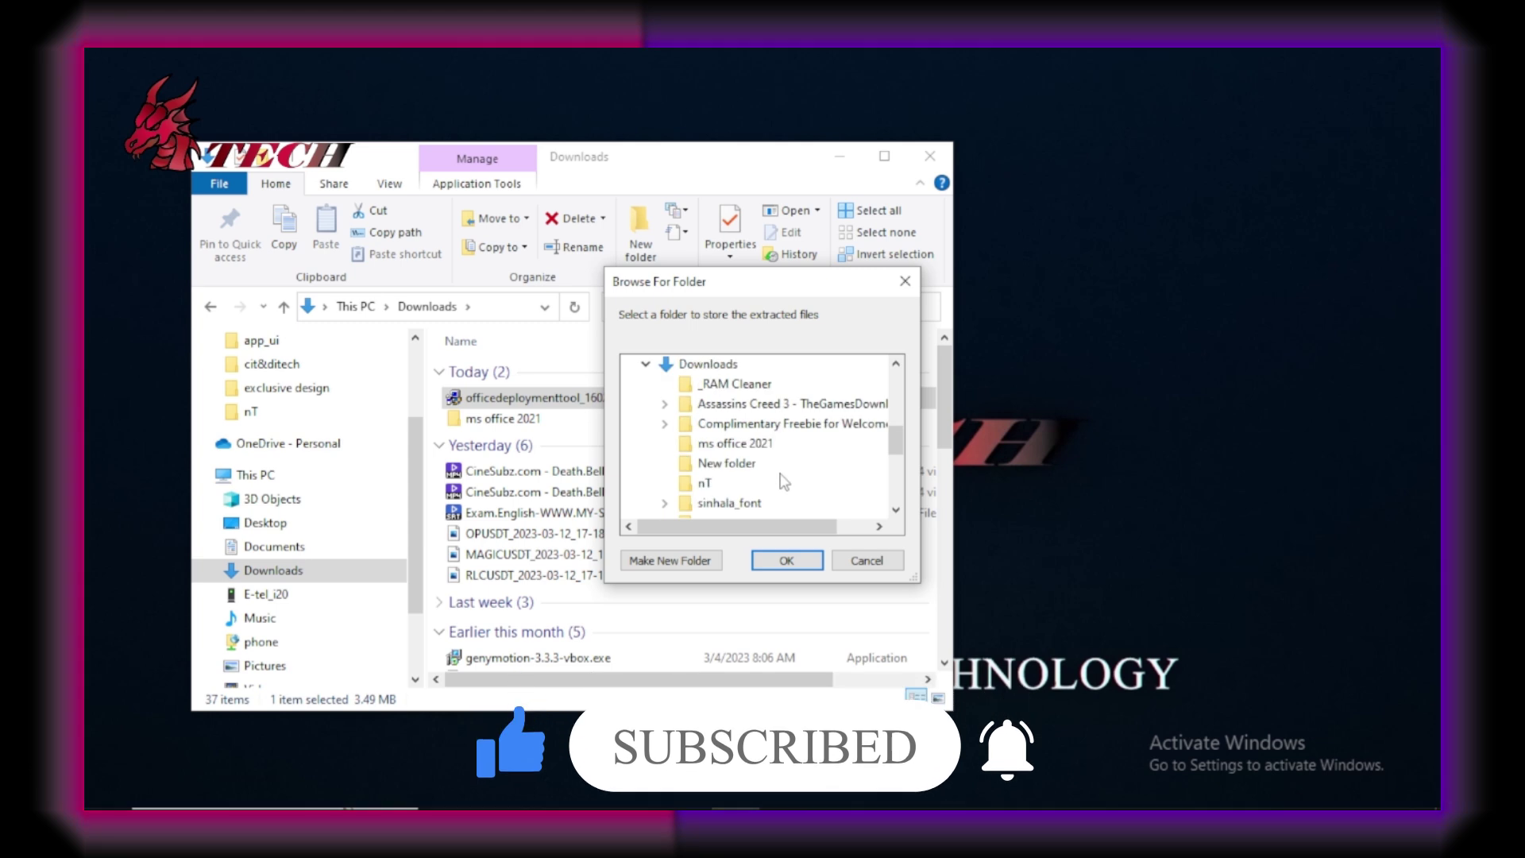
{"action": "left_click", "coordinate": [726, 443]}
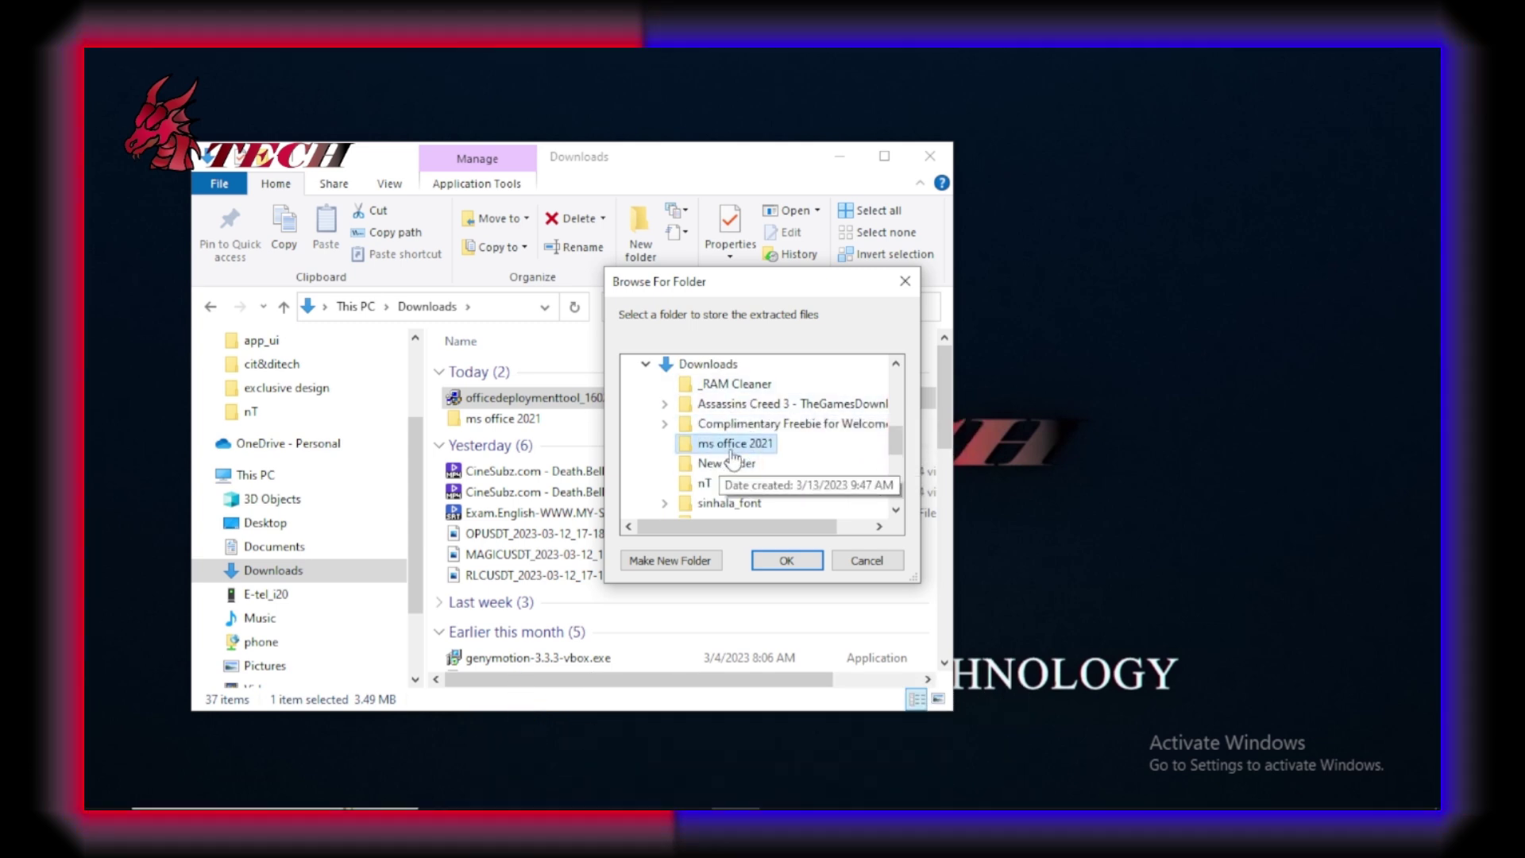
{"action": "left_click", "coordinate": [786, 560]}
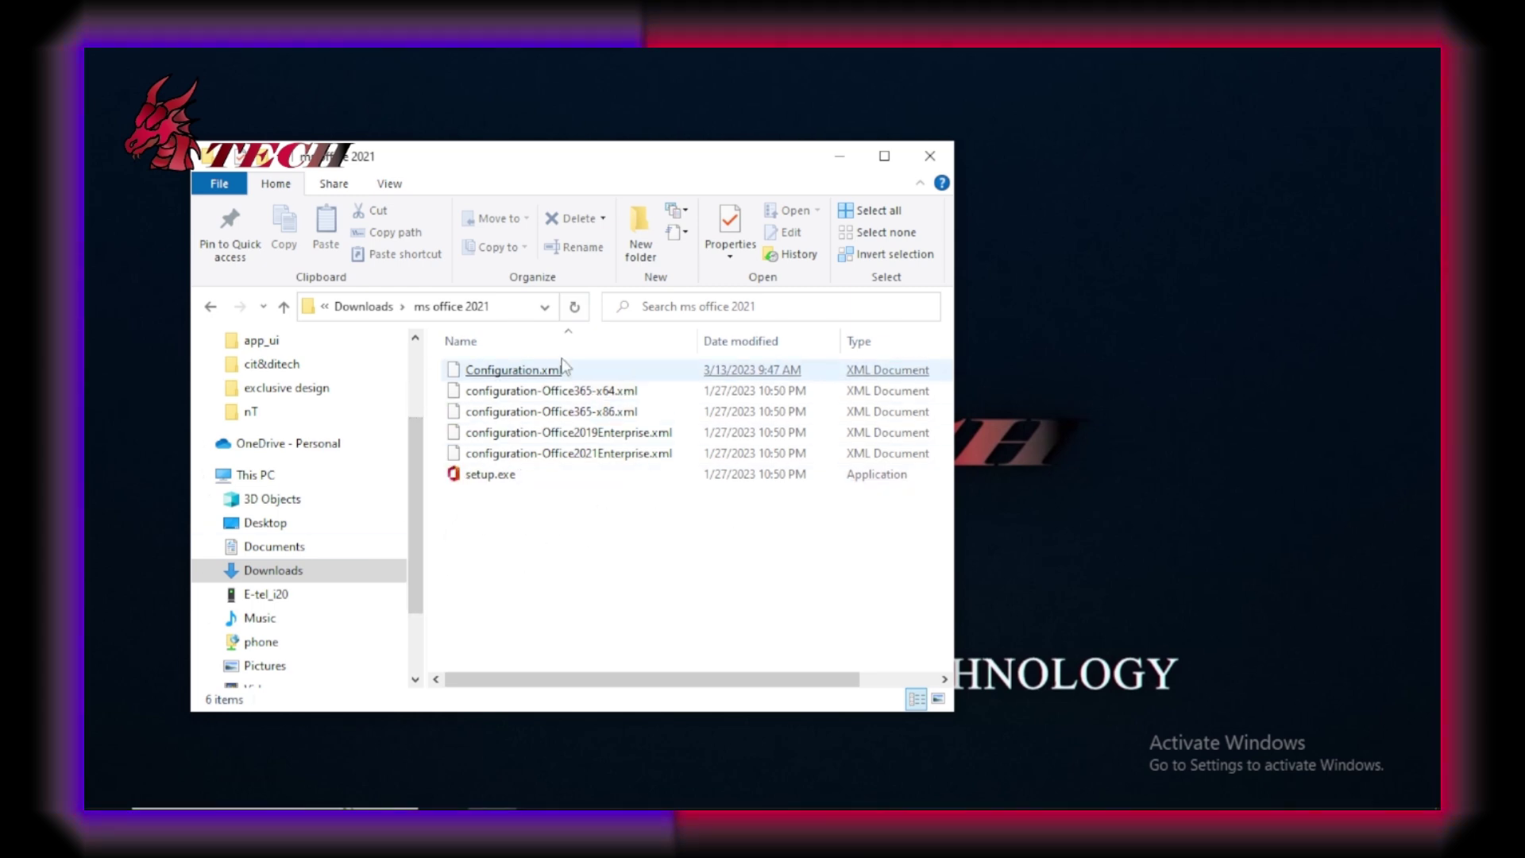
{"action": "left_click_drag", "start_coordinate": [469, 529], "coordinate": [511, 523]}
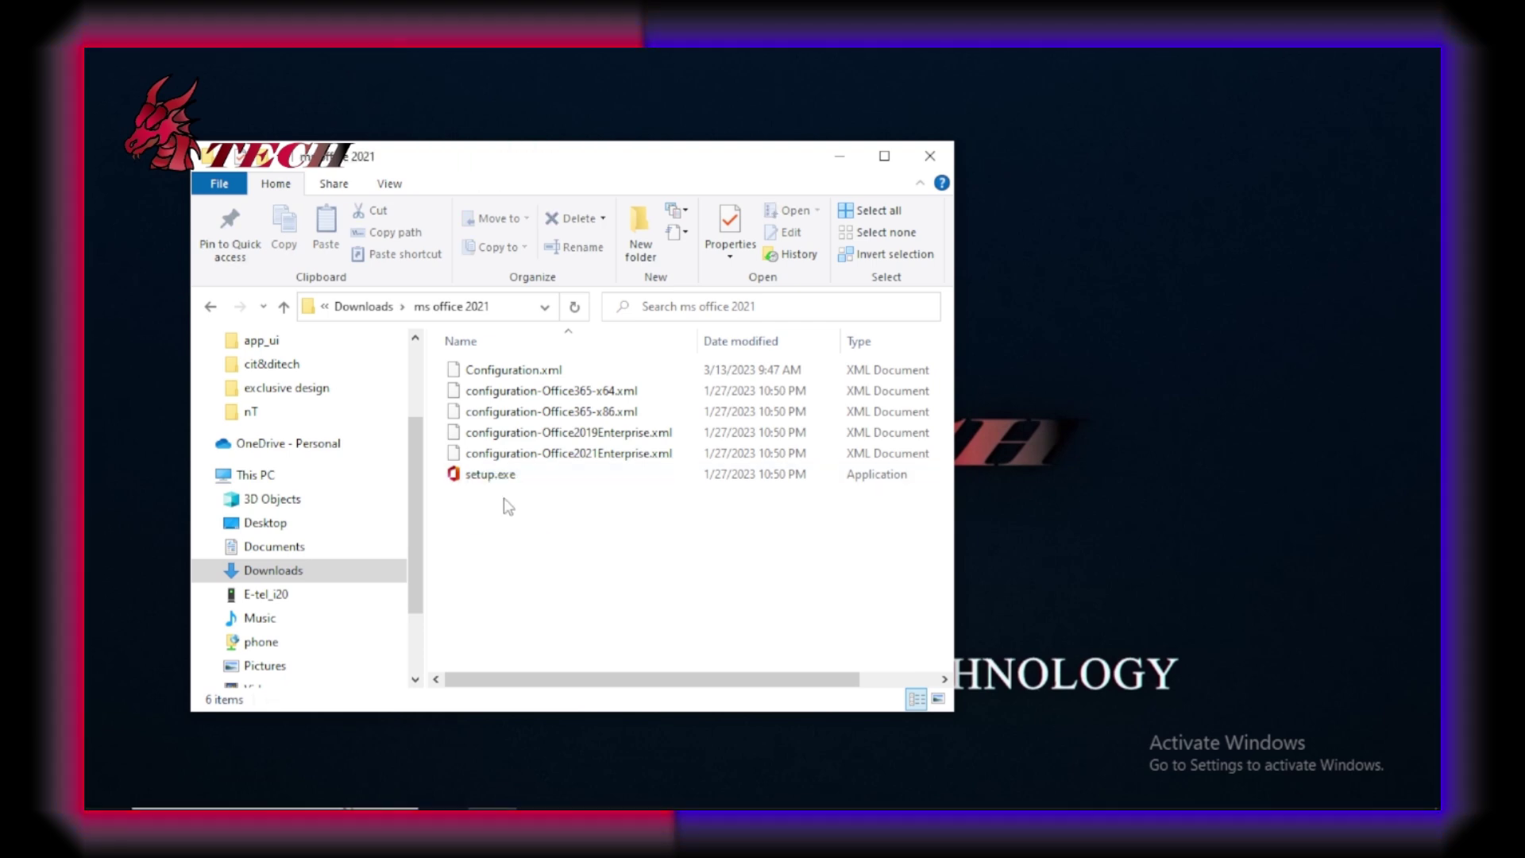
{"action": "right_click", "coordinate": [567, 590]}
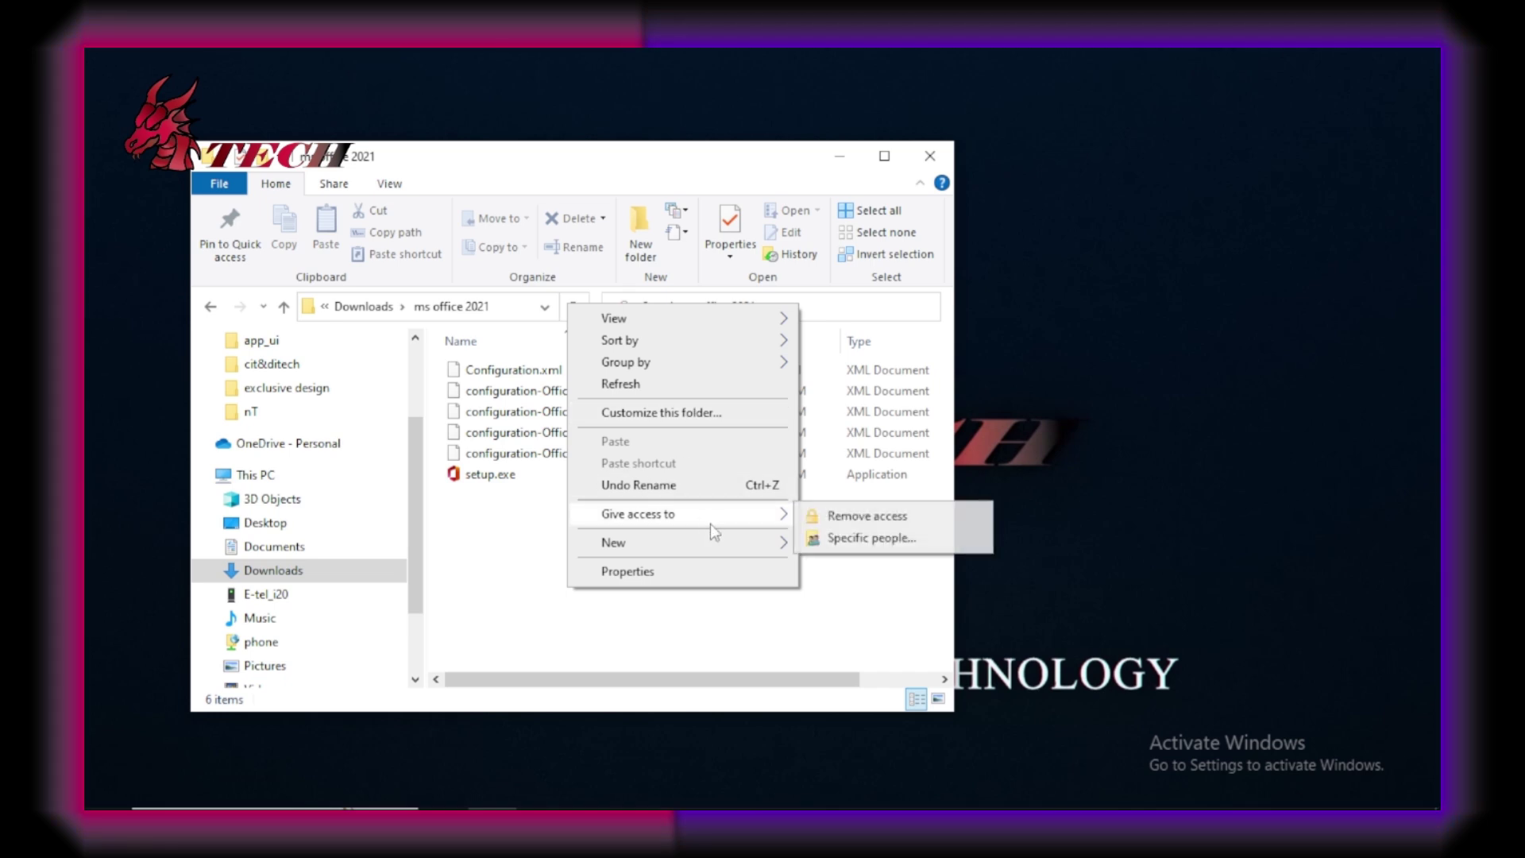
{"action": "left_click", "coordinate": [524, 307]}
{"action": "left_click", "coordinate": [524, 307]}
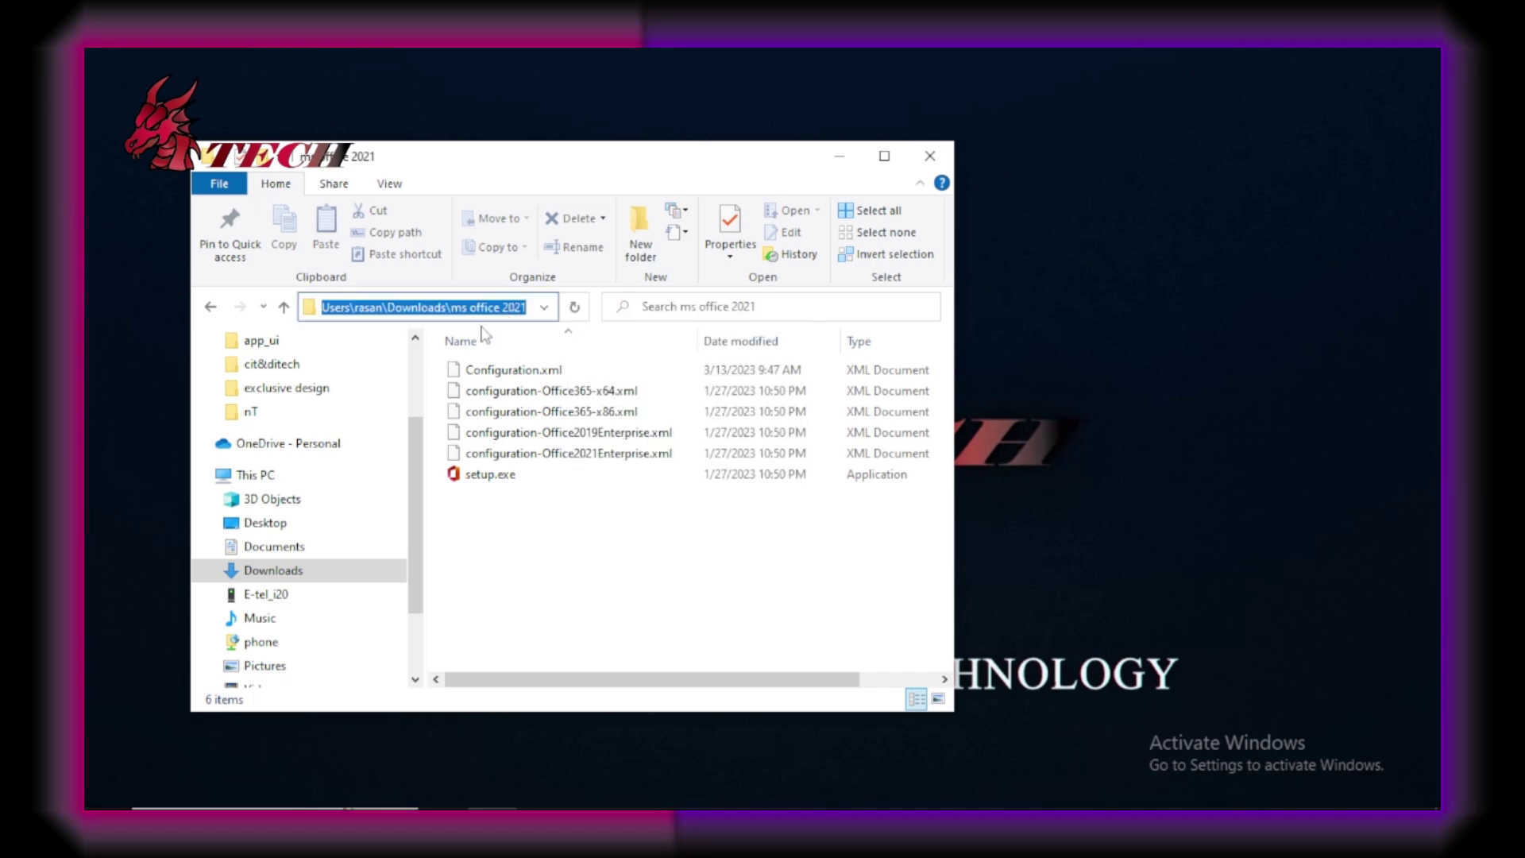
{"action": "type", "text": "cmd"}
{"action": "key", "text": "ctrl+a"}
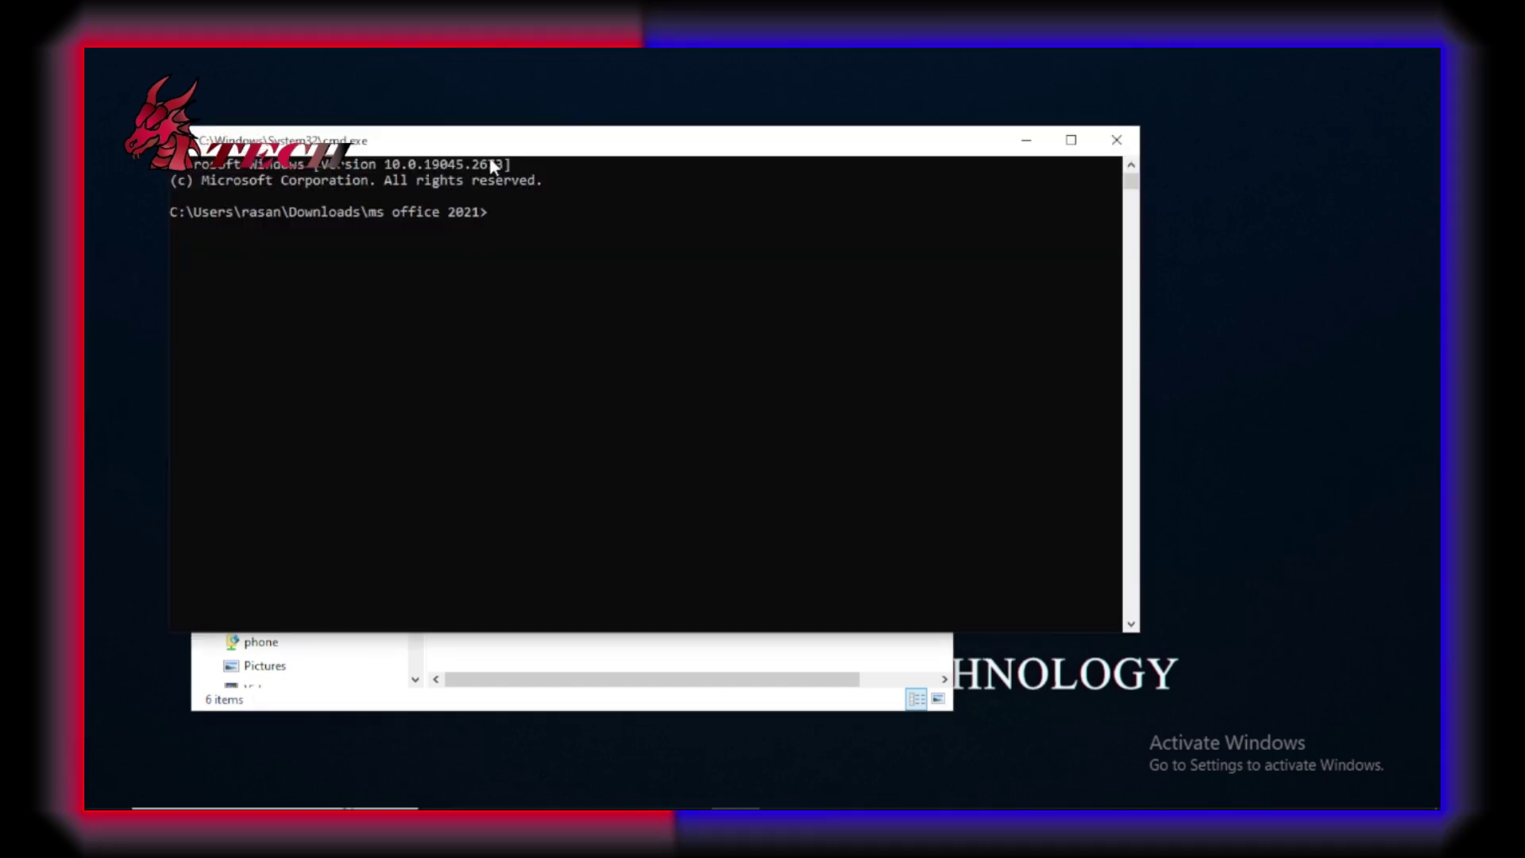
{"action": "left_click_drag", "start_coordinate": [489, 156], "coordinate": [883, 158]}
{"action": "left_click_drag", "start_coordinate": [1072, 159], "coordinate": [658, 254]}
{"action": "left_click", "coordinate": [1108, 250]}
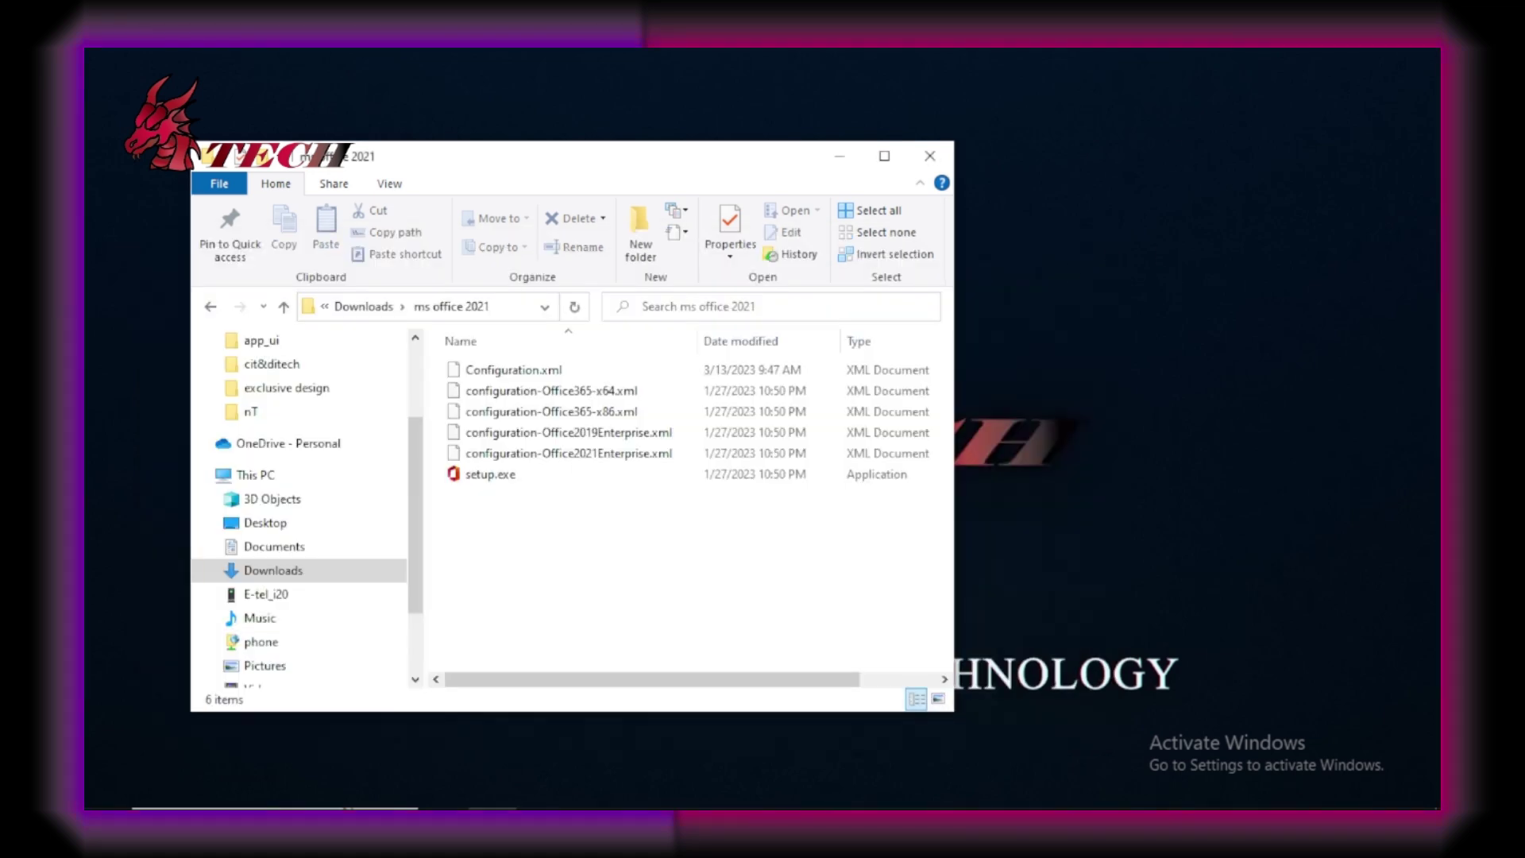
Start Command Prompt as administrator and place its window beside the ms office 2021 folder
{"action": "left_click", "coordinate": [275, 804]}
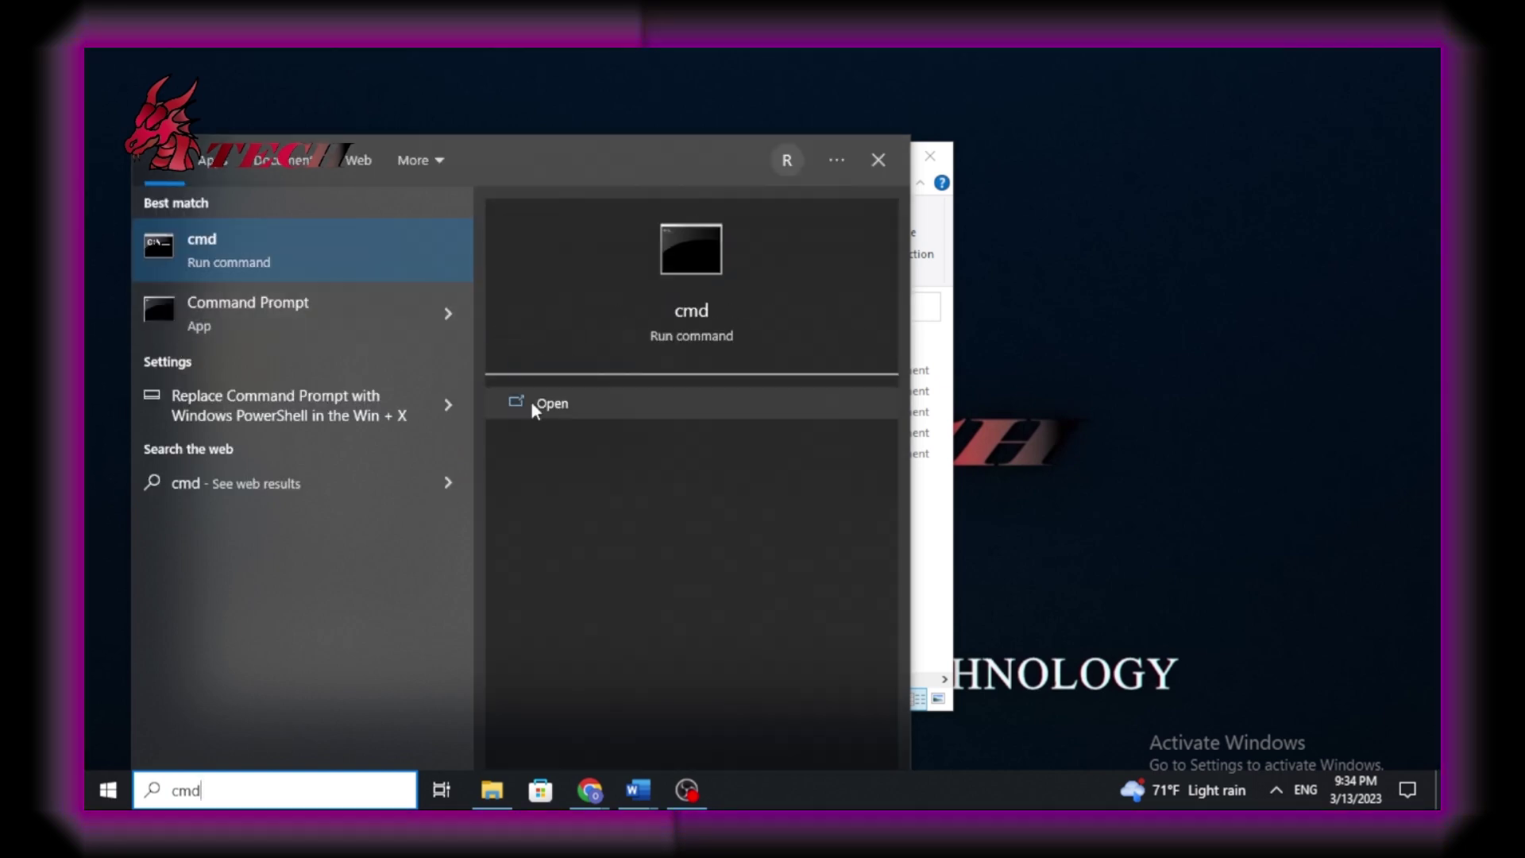
{"action": "left_click", "coordinate": [448, 327]}
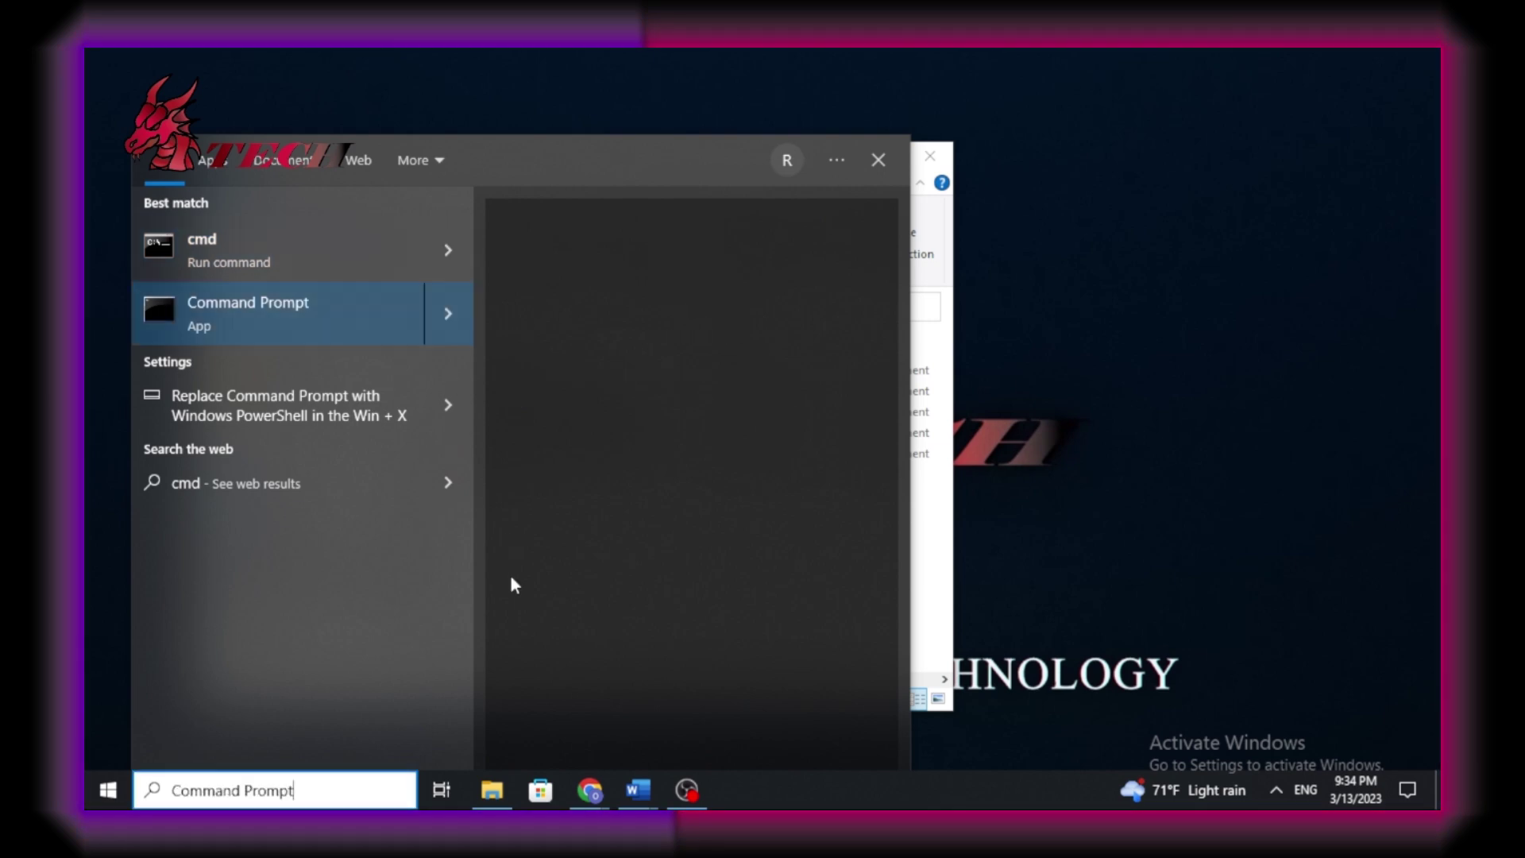
{"action": "left_click", "coordinate": [448, 314]}
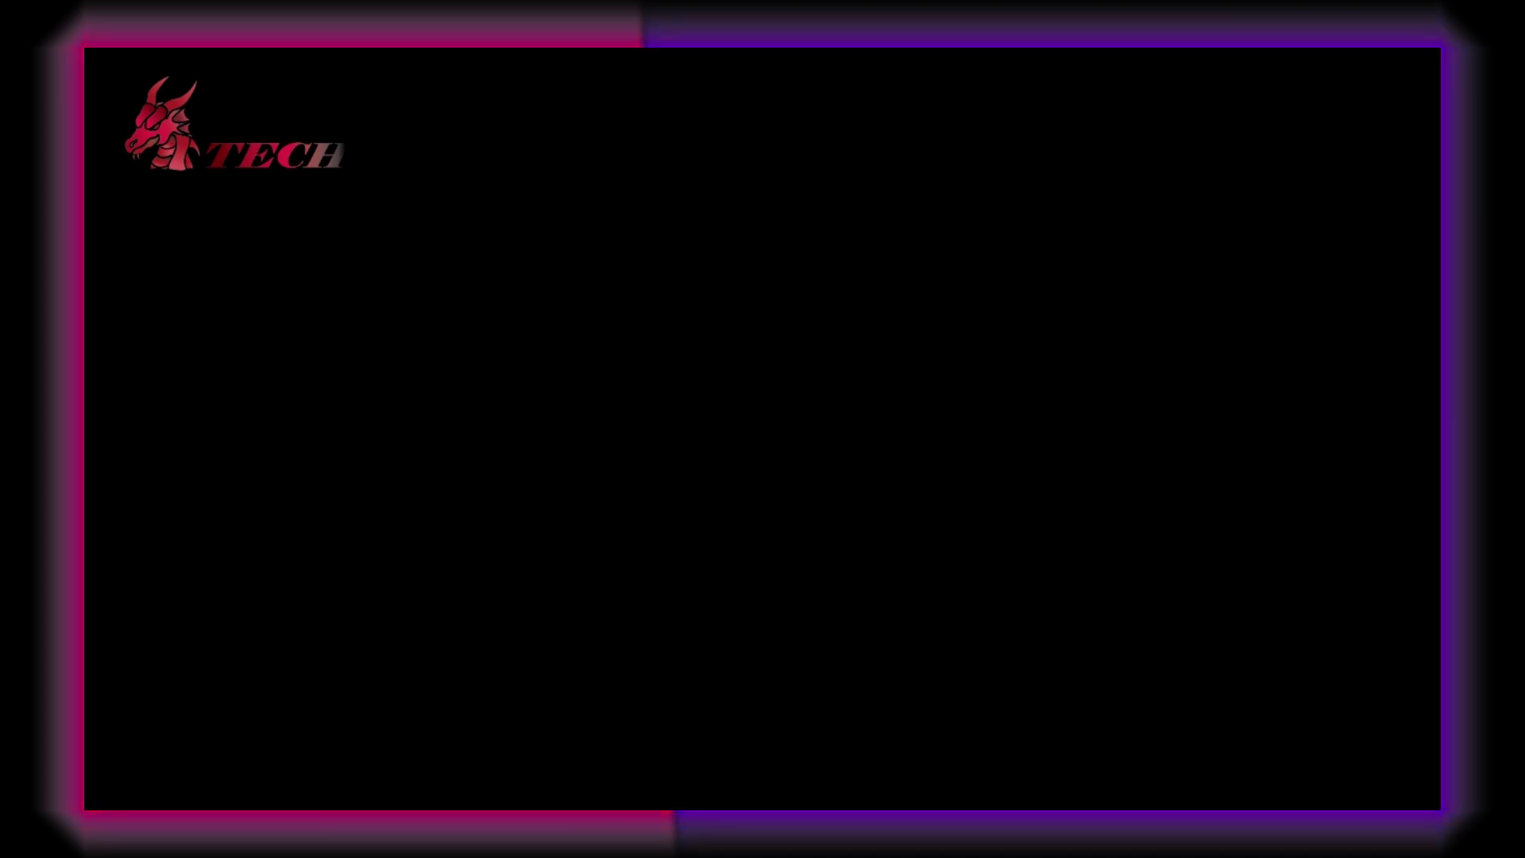
{"action": "left_click", "coordinate": [497, 291]}
{"action": "left_click_drag", "start_coordinate": [486, 228], "coordinate": [1076, 270]}
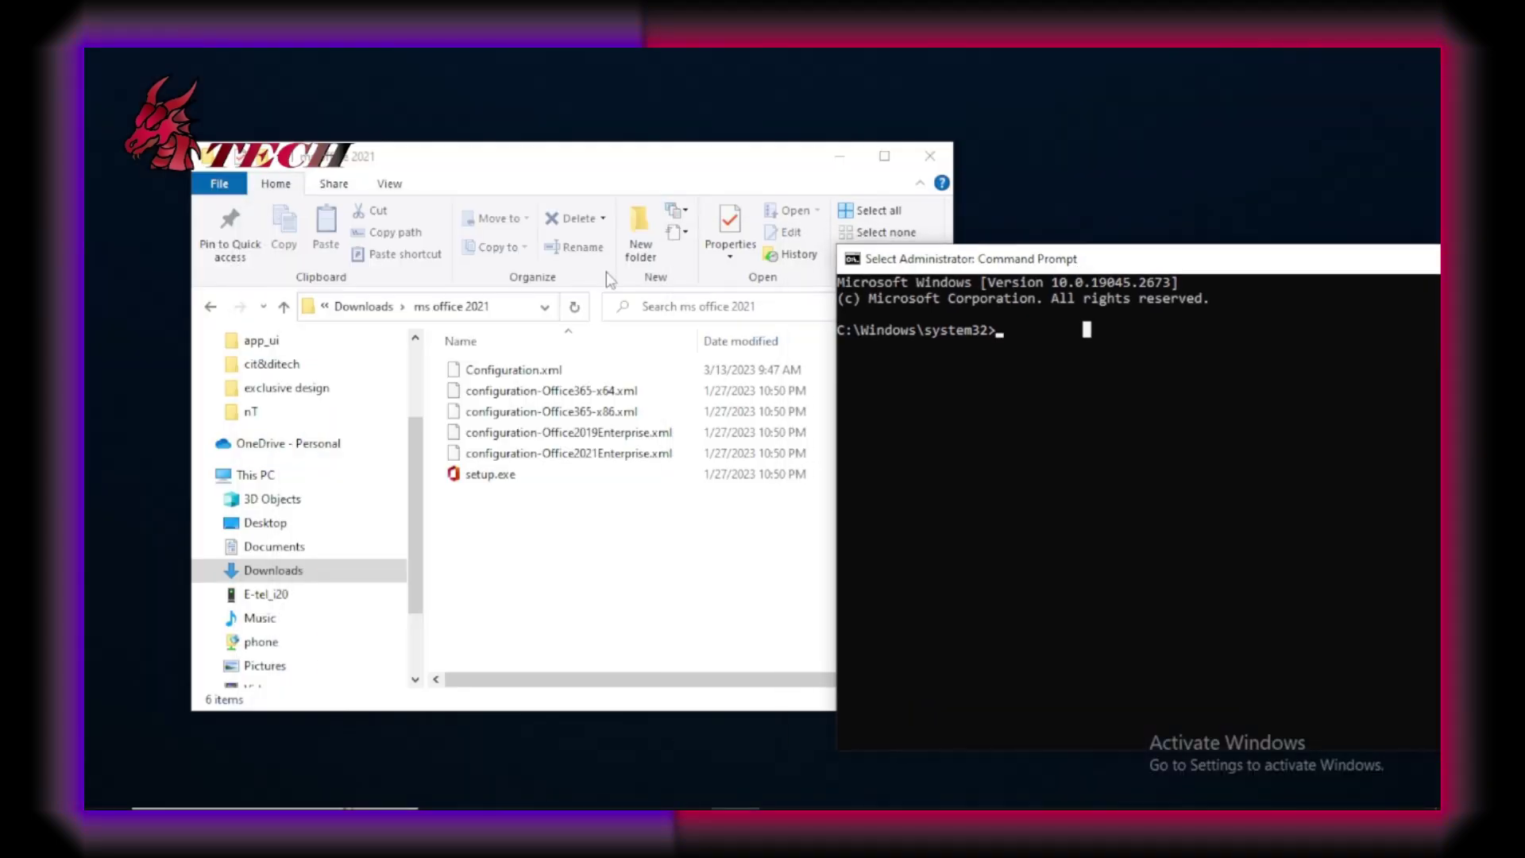
Copy the path of the ms office 2021 folder and change the prompt's directory to it with cd
{"action": "left_click", "coordinate": [500, 634]}
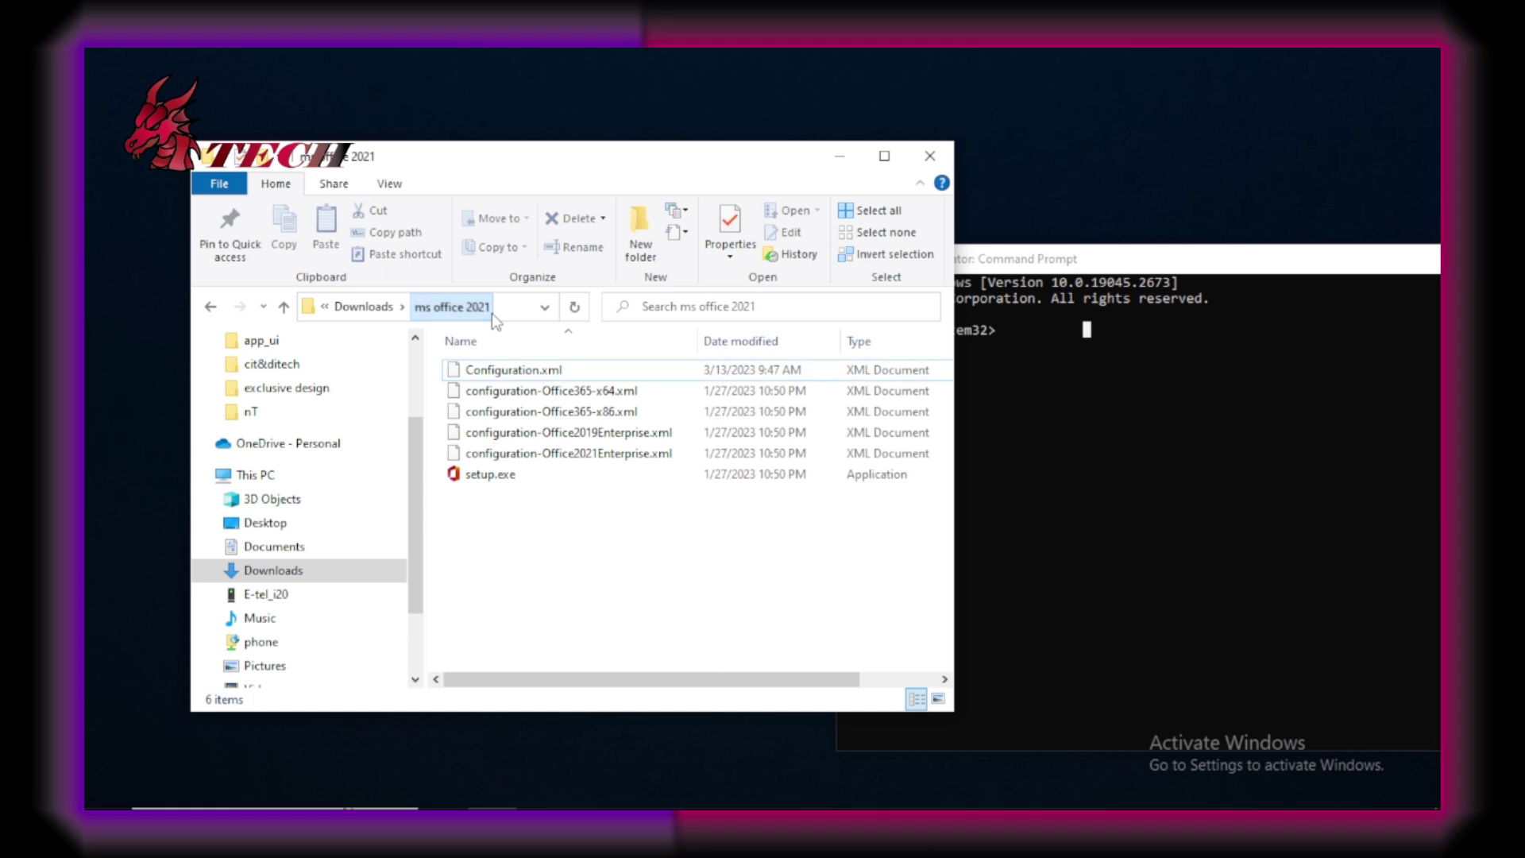
{"action": "left_click", "coordinate": [524, 308]}
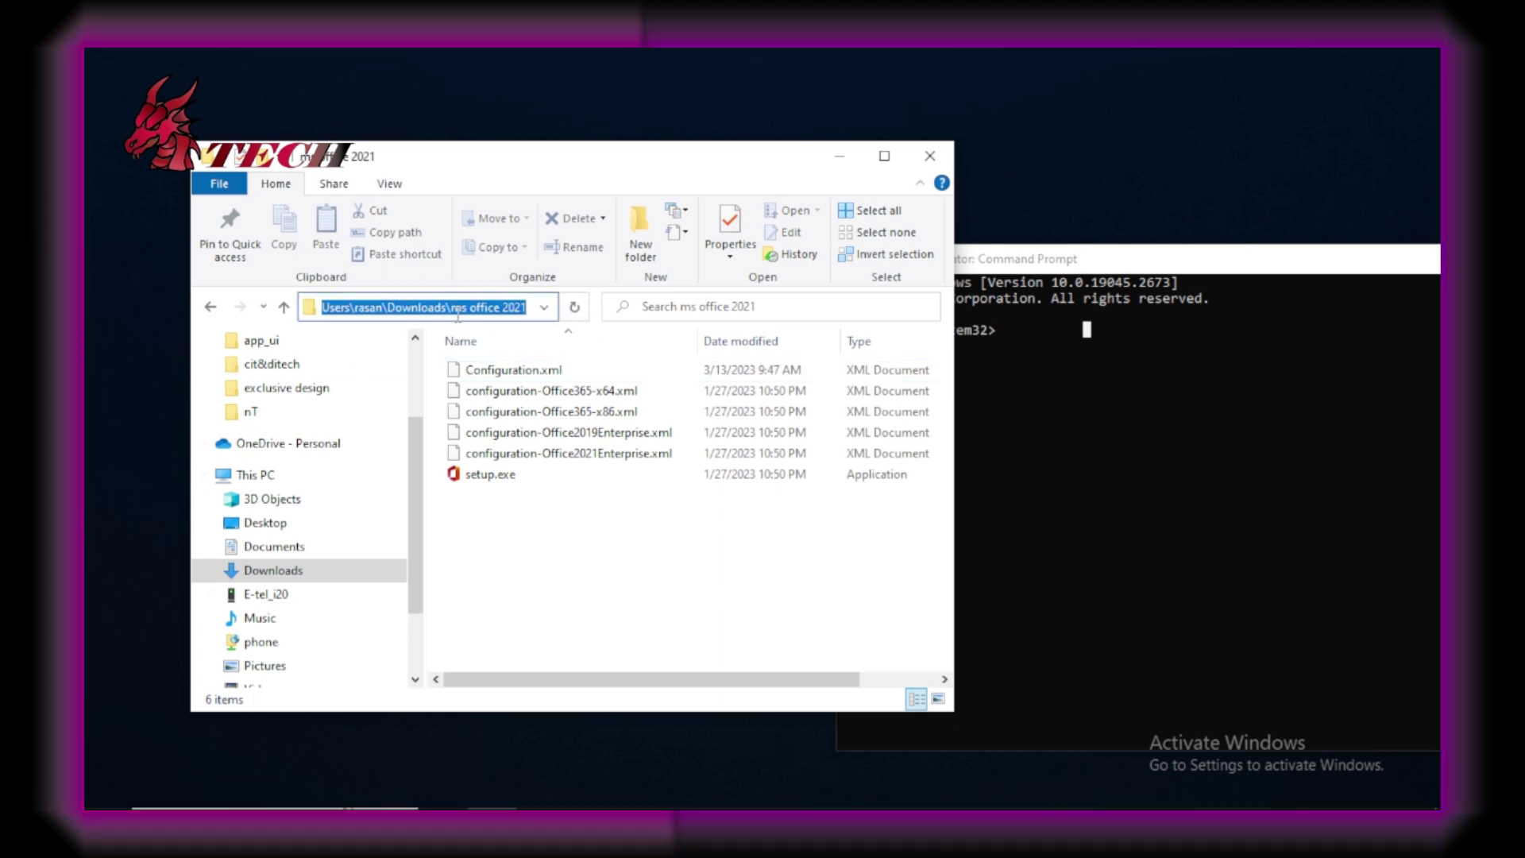
{"action": "left_click", "coordinate": [1013, 323]}
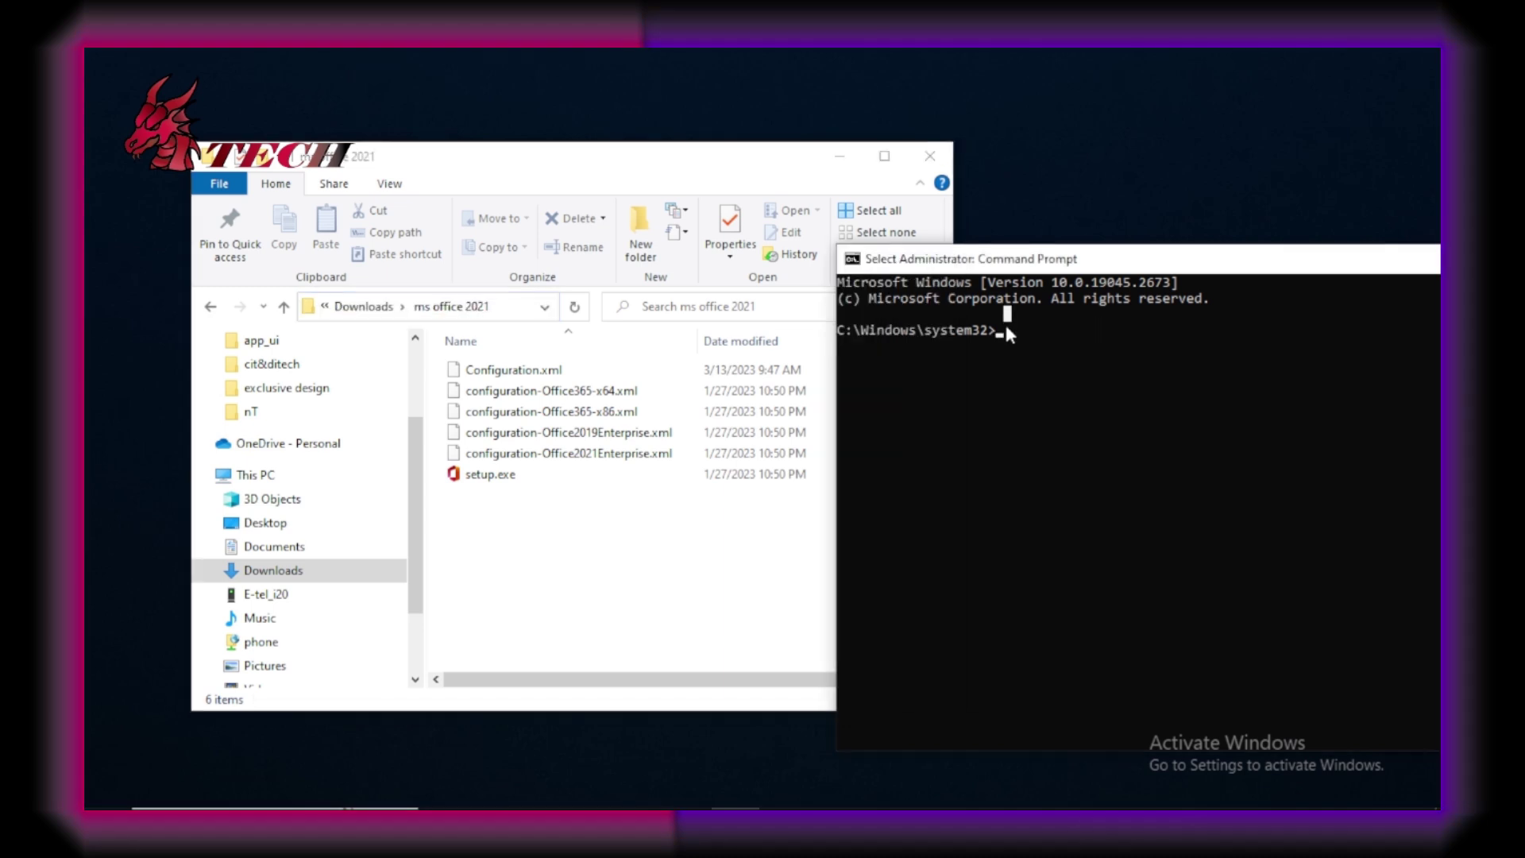
{"action": "type", "text": "cd"}
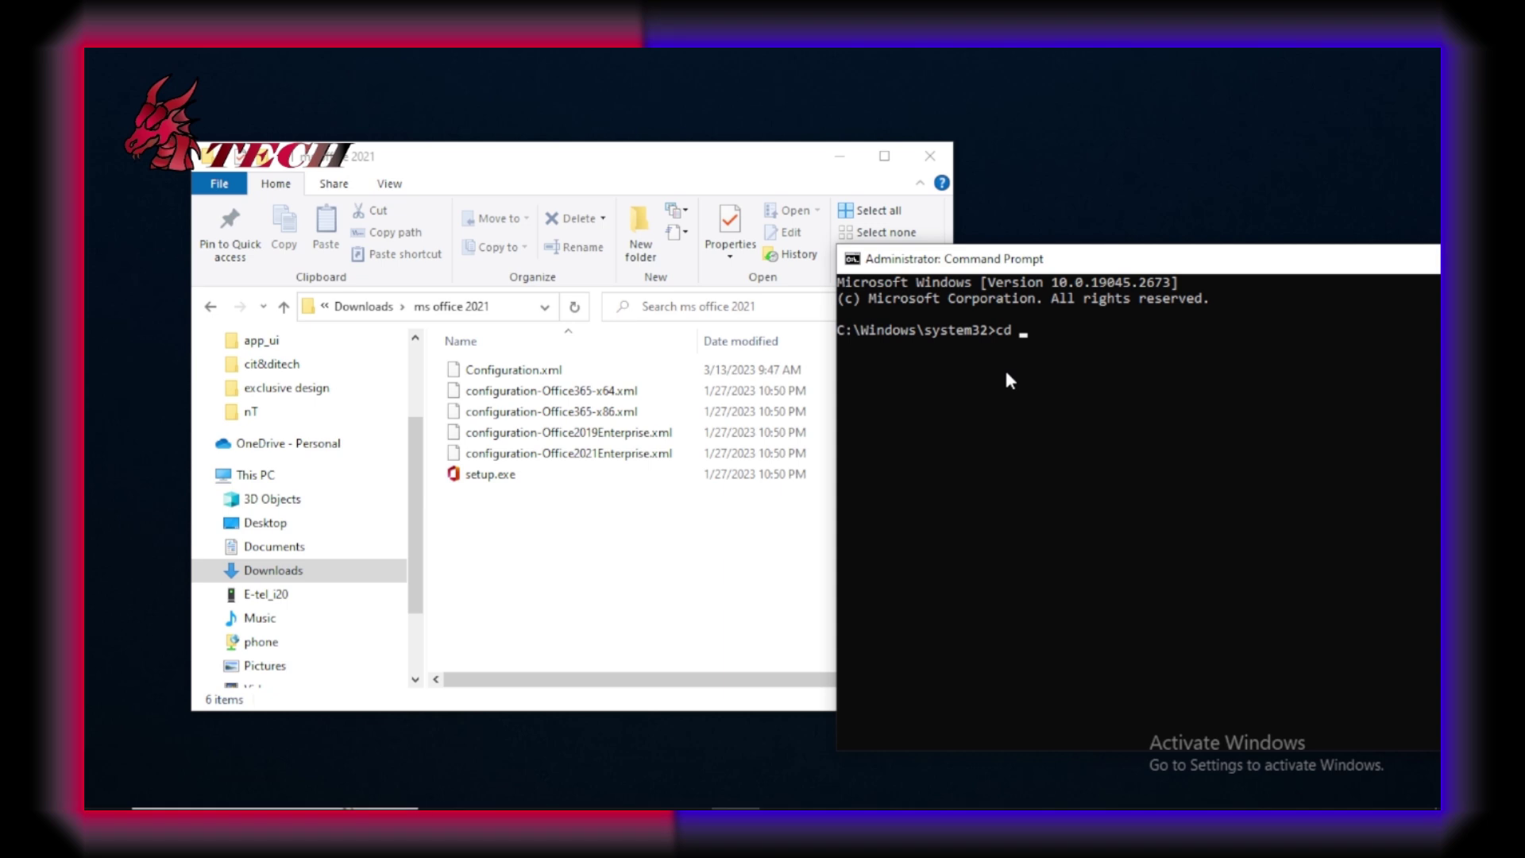
{"action": "type", "text": "C:\\Users\\rasan\\Downloads\\ms office 2021"}
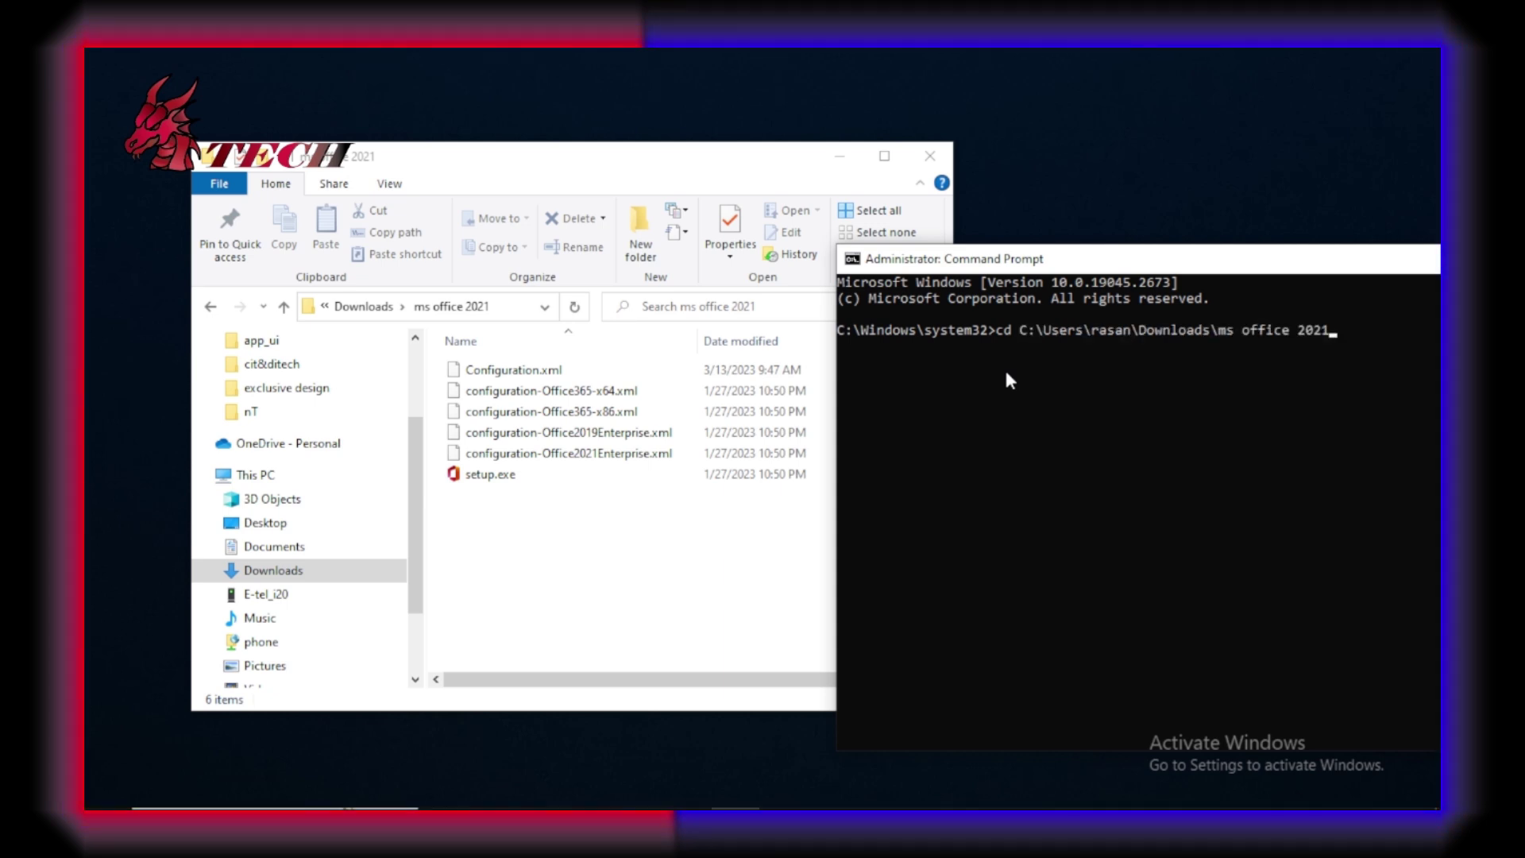
{"action": "key", "text": "Return"}
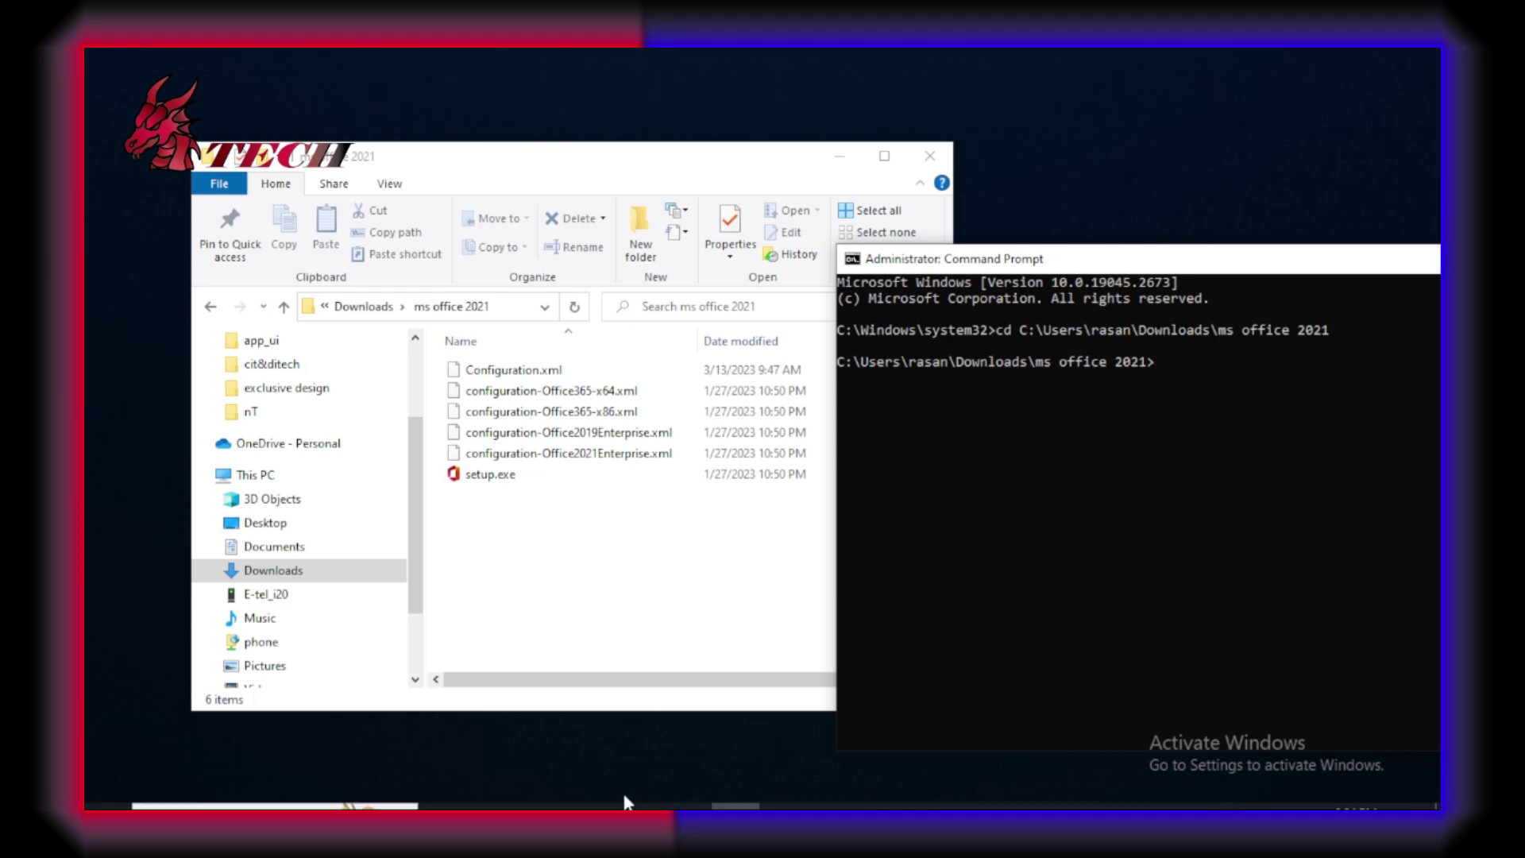
Copy the command setup /configure configuration.xml from the Deploy Office LTSC 2021 page and paste it at the administrator prompt
{"action": "left_click", "coordinate": [589, 790]}
{"action": "left_click", "coordinate": [726, 724]}
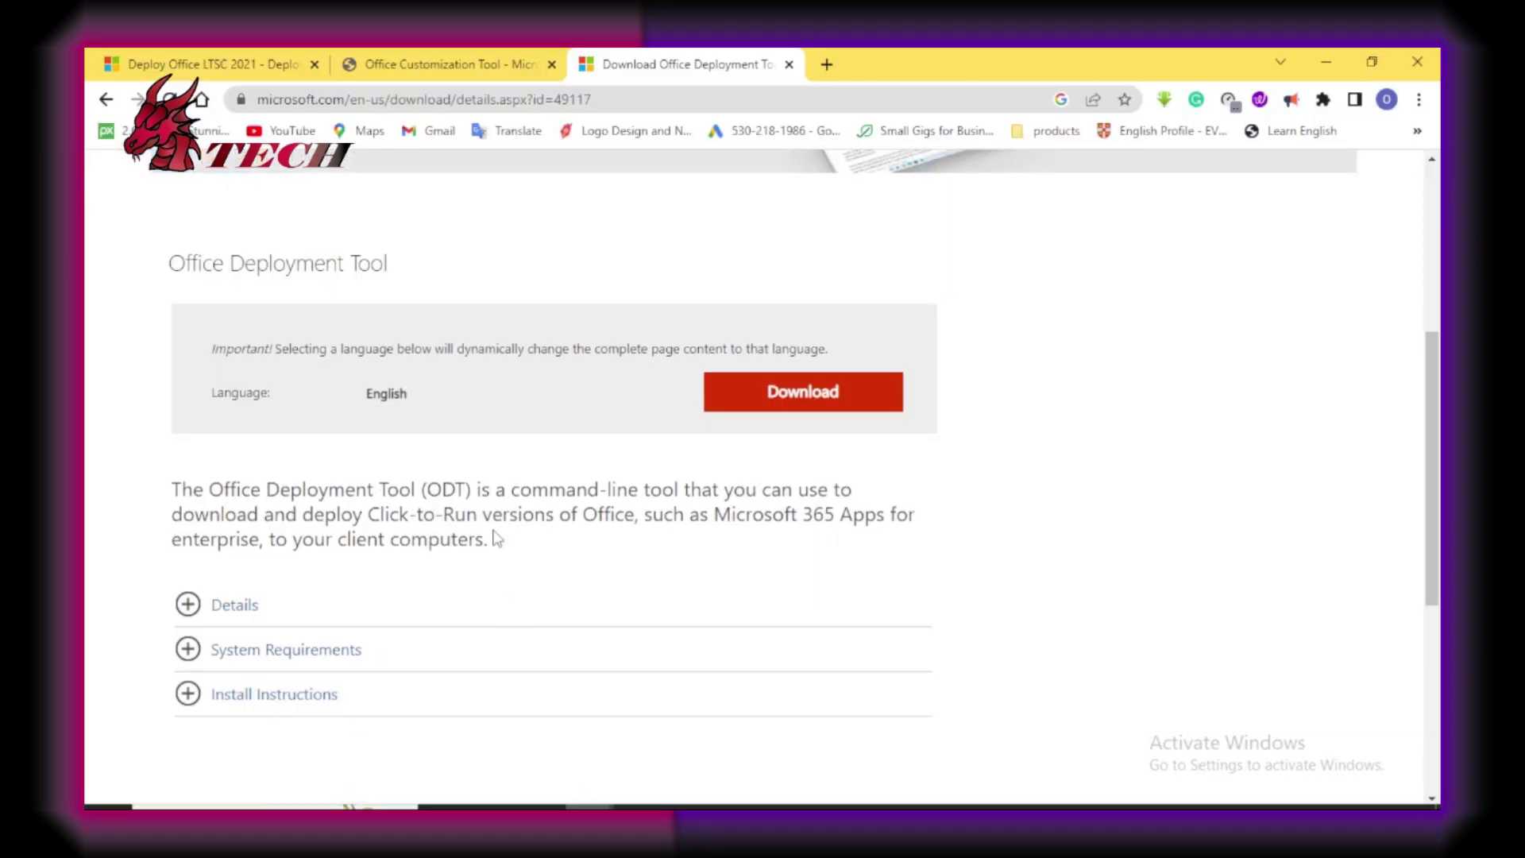
{"action": "scroll", "coordinate": [507, 609], "scroll_direction": "down", "scroll_amount": 3}
{"action": "left_click", "coordinate": [470, 62]}
{"action": "left_click", "coordinate": [226, 64]}
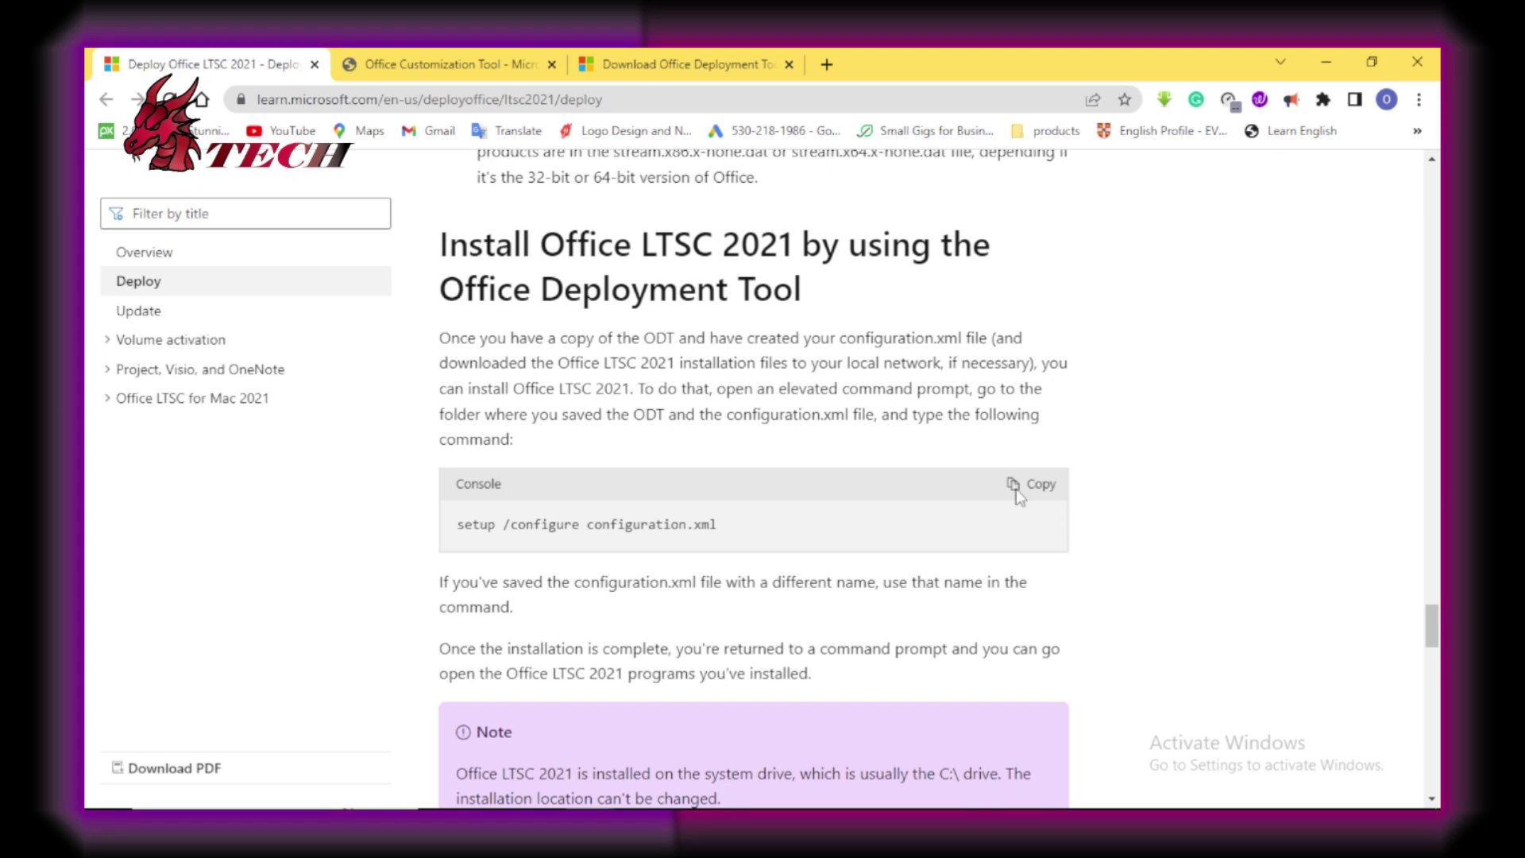
{"action": "left_click", "coordinate": [1324, 61]}
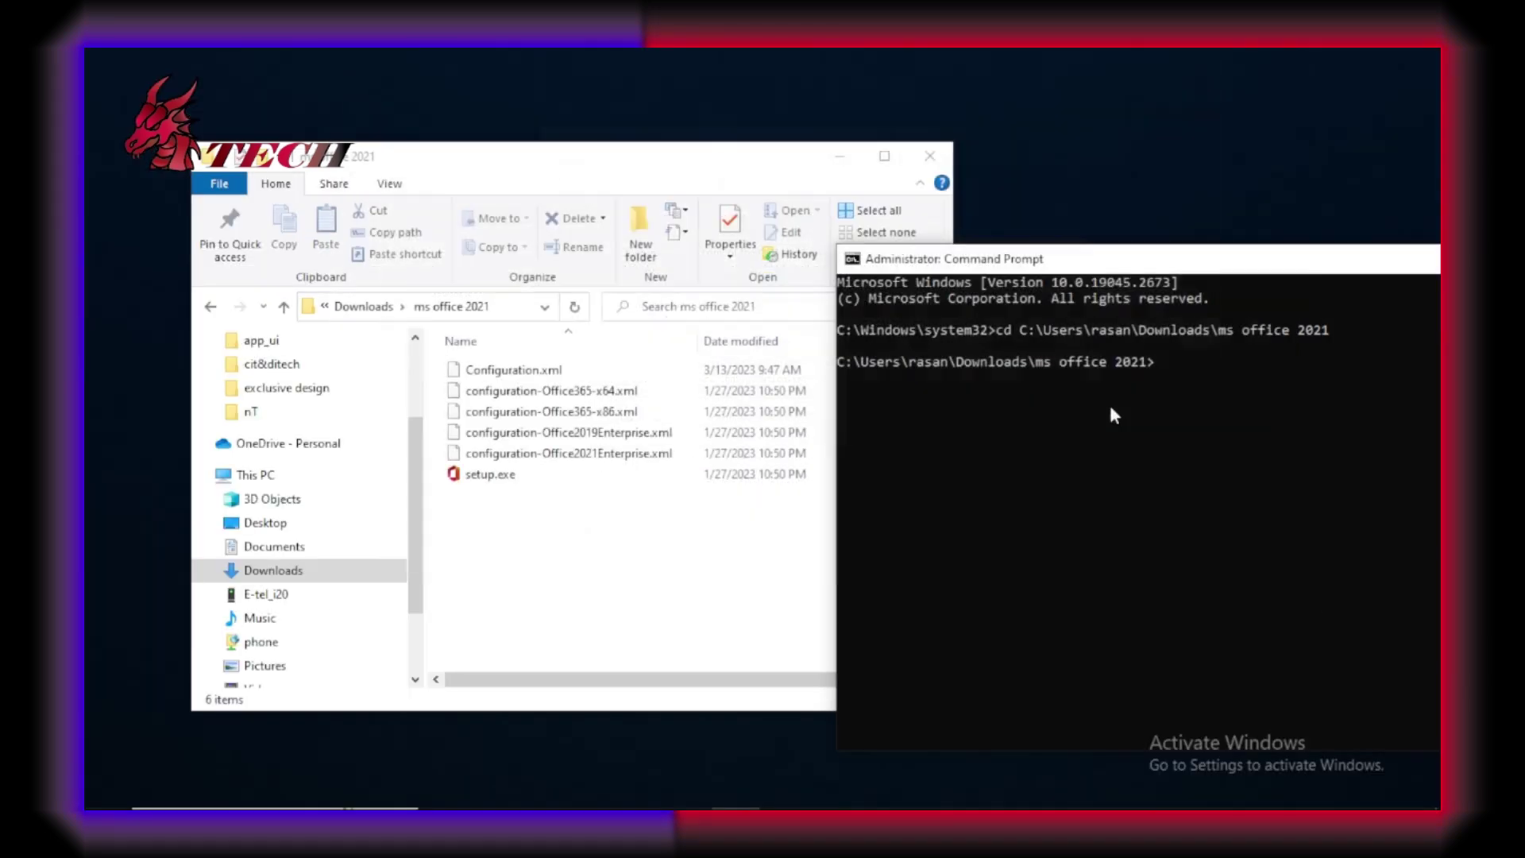
{"action": "right_click", "coordinate": [1221, 364]}
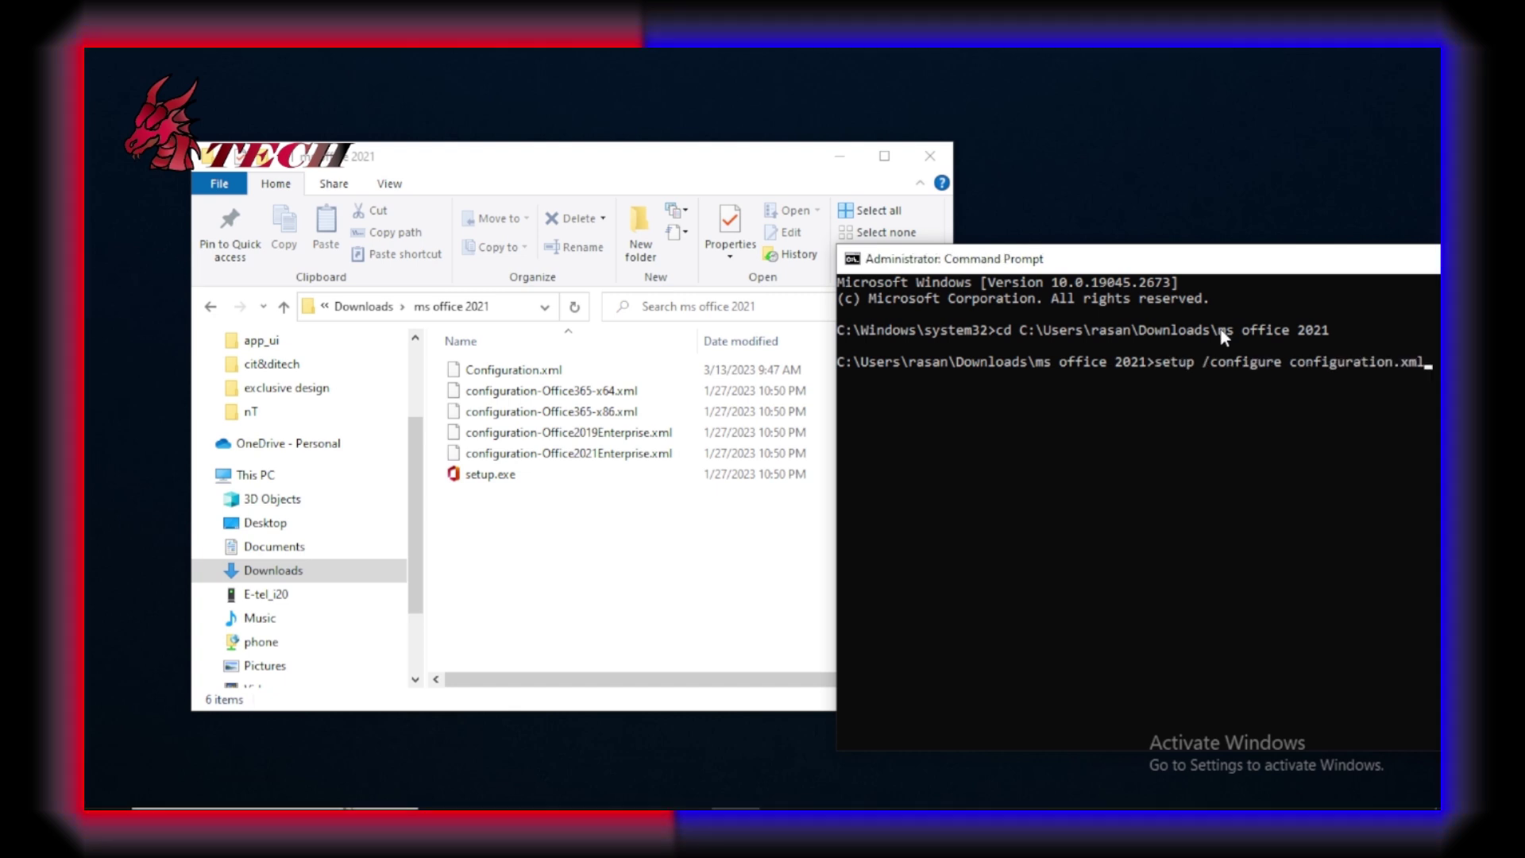
{"action": "left_click_drag", "start_coordinate": [1225, 265], "coordinate": [940, 222]}
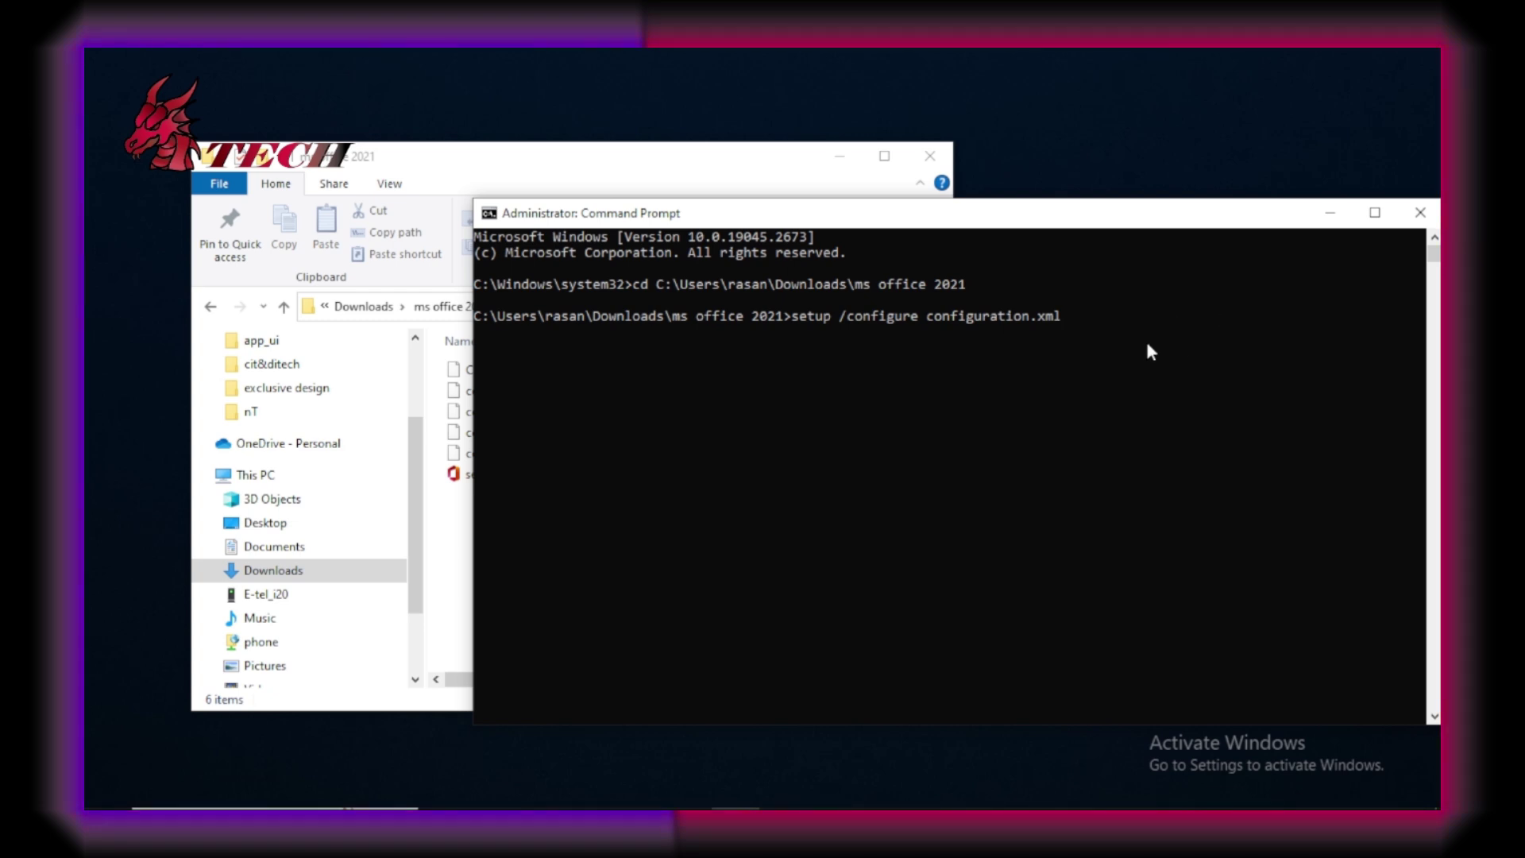
Clear the pasted setup command from the prompt and end the Command Prompt session with exit
{"action": "key", "text": "BackSpace"}
{"action": "key", "text": "BackSpace"}
{"action": "key", "text": "BackSpace"}
{"action": "key", "text": "BackSpace"}
{"action": "key", "text": "BackSpace"}
{"action": "key", "text": "BackSpace"}
{"action": "key", "text": "BackSpace"}
{"action": "key", "text": "BackSpace"}
{"action": "key", "text": "BackSpace"}
{"action": "key", "text": "BackSpace"}
{"action": "key", "text": "BackSpace"}
{"action": "key", "text": "BackSpace"}
{"action": "key", "text": "BackSpace"}
{"action": "key", "text": "BackSpace"}
{"action": "key", "text": "BackSpace"}
{"action": "key", "text": "BackSpace"}
{"action": "key", "text": "BackSpace"}
{"action": "key", "text": "BackSpace"}
{"action": "key", "text": "BackSpace"}
{"action": "key", "text": "BackSpace"}
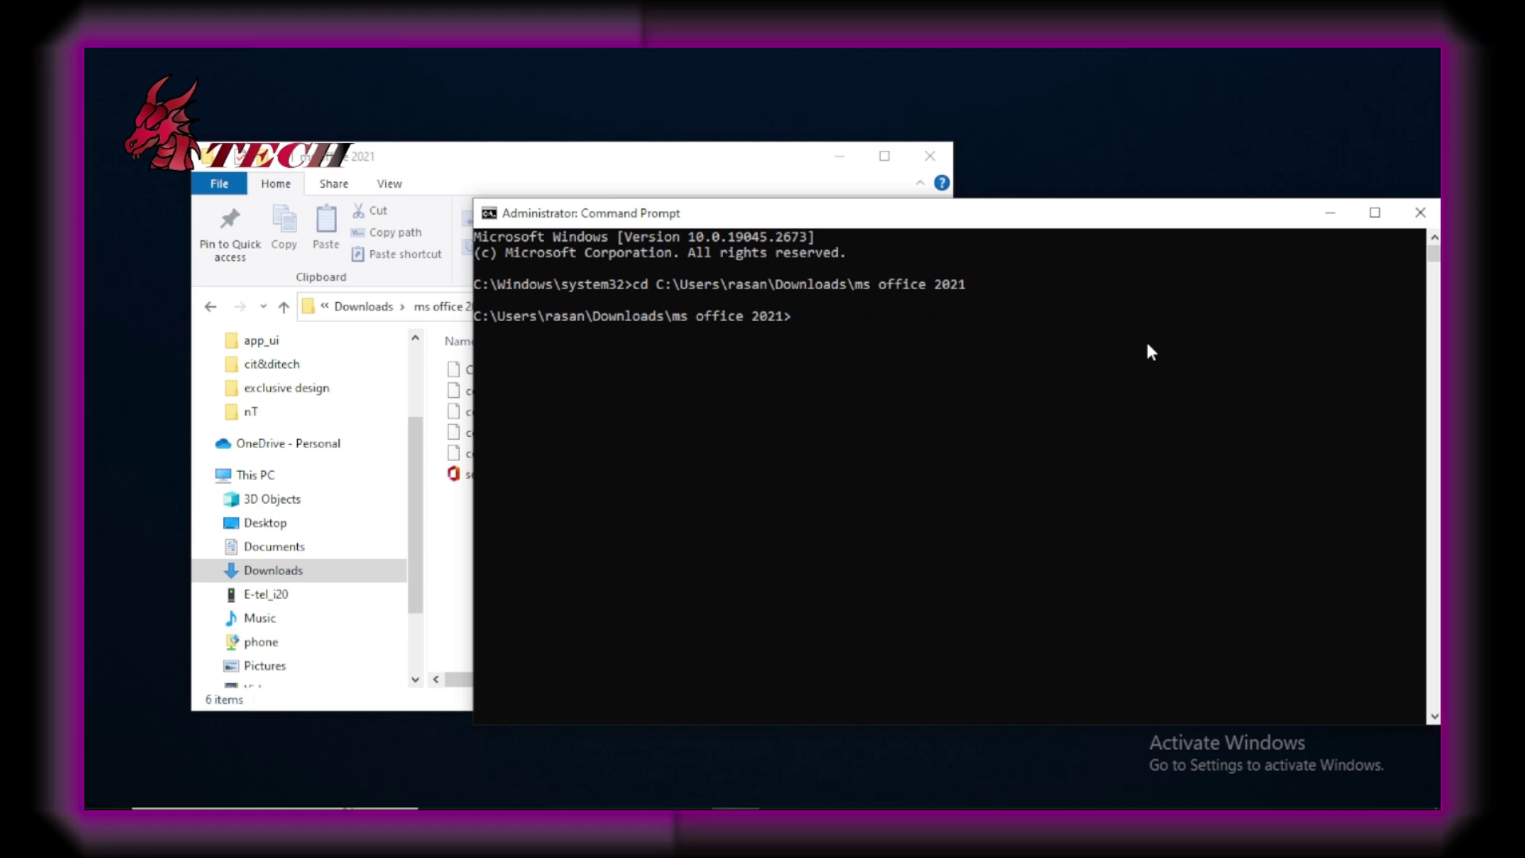
{"action": "type", "text": "exit"}
{"action": "key", "text": "Return"}
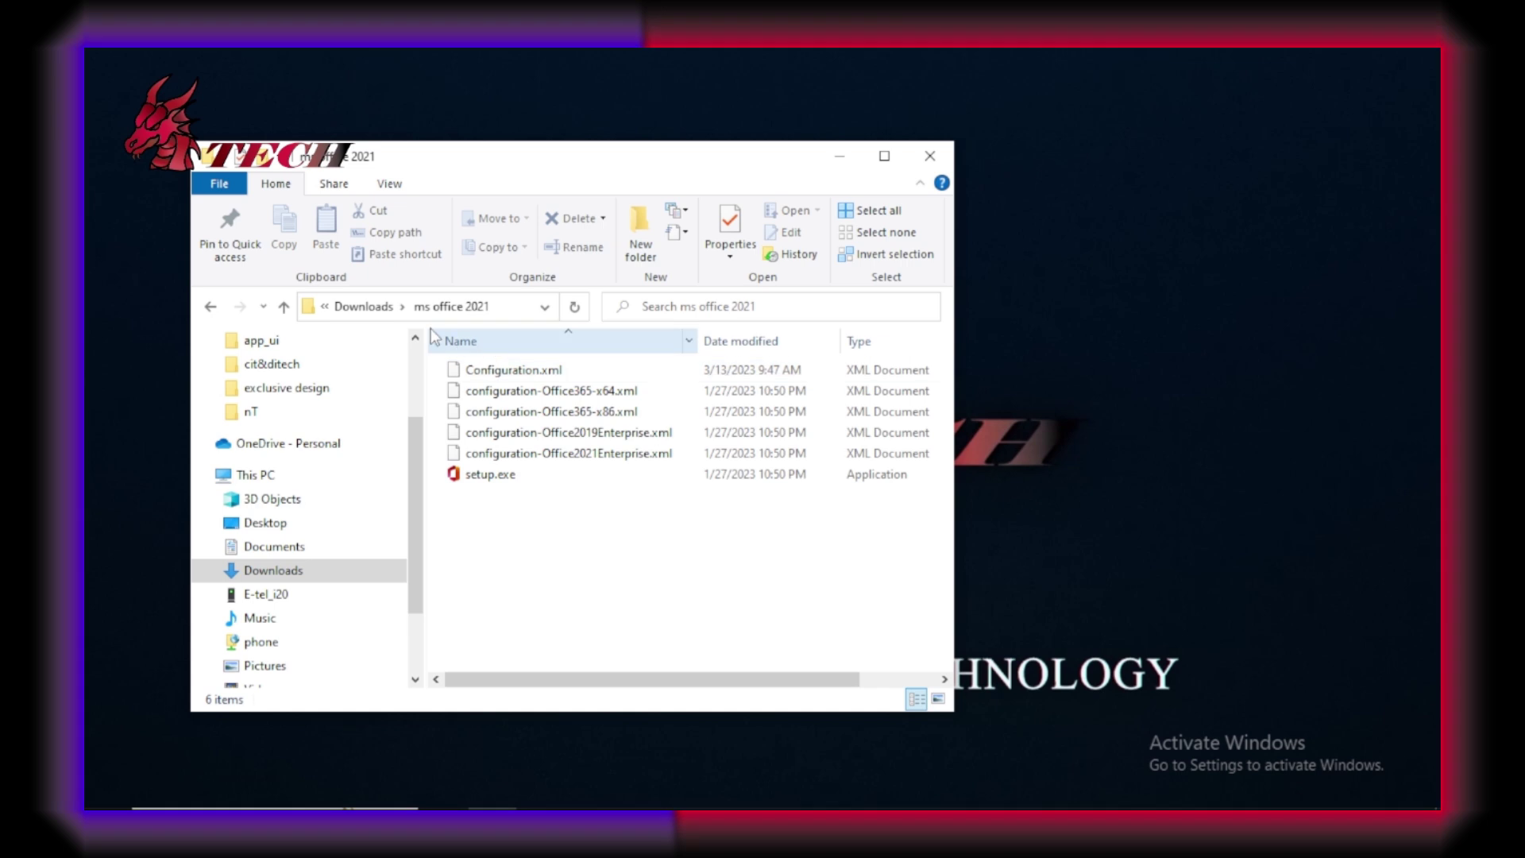
Return to the Downloads folder and close File Explorer
{"action": "left_click", "coordinate": [364, 306]}
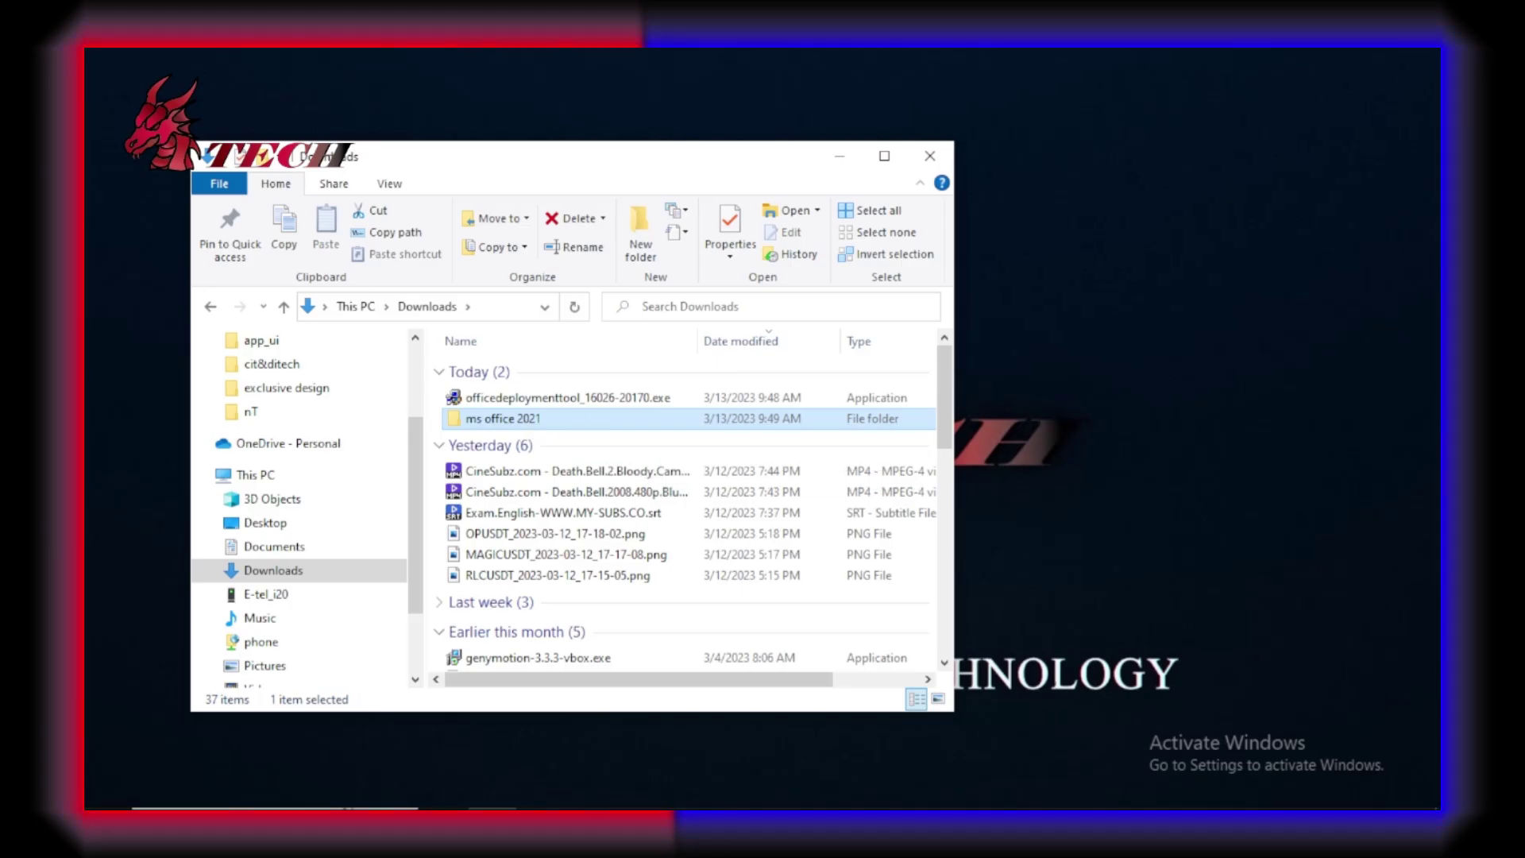
{"action": "left_click", "coordinate": [632, 492]}
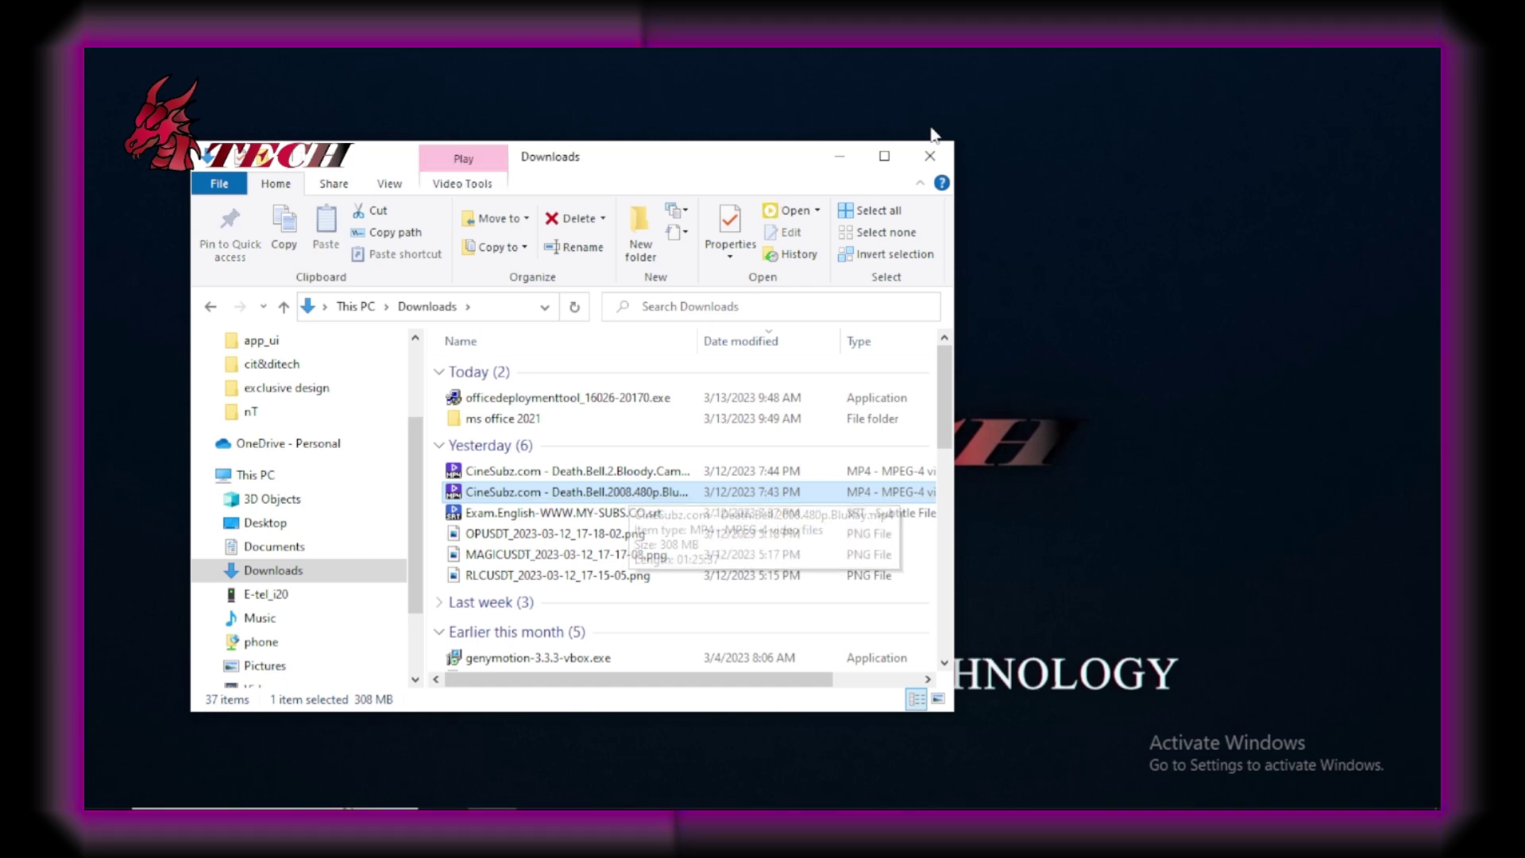
{"action": "left_click", "coordinate": [930, 156]}
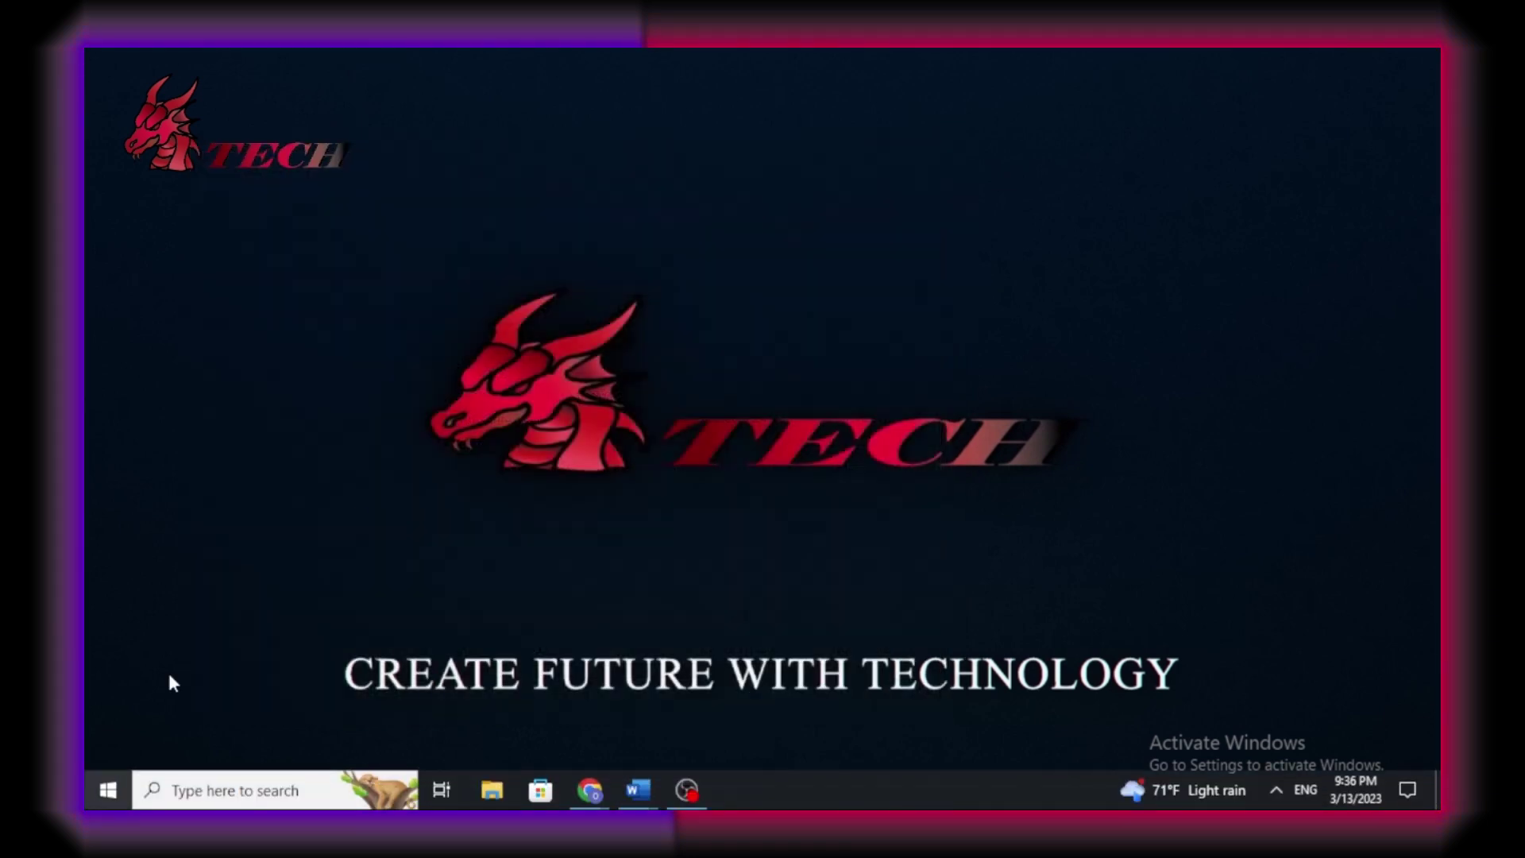
Expand the recently added list in the Start menu and check the installed Office apps, including Excel
{"action": "key", "text": "super"}
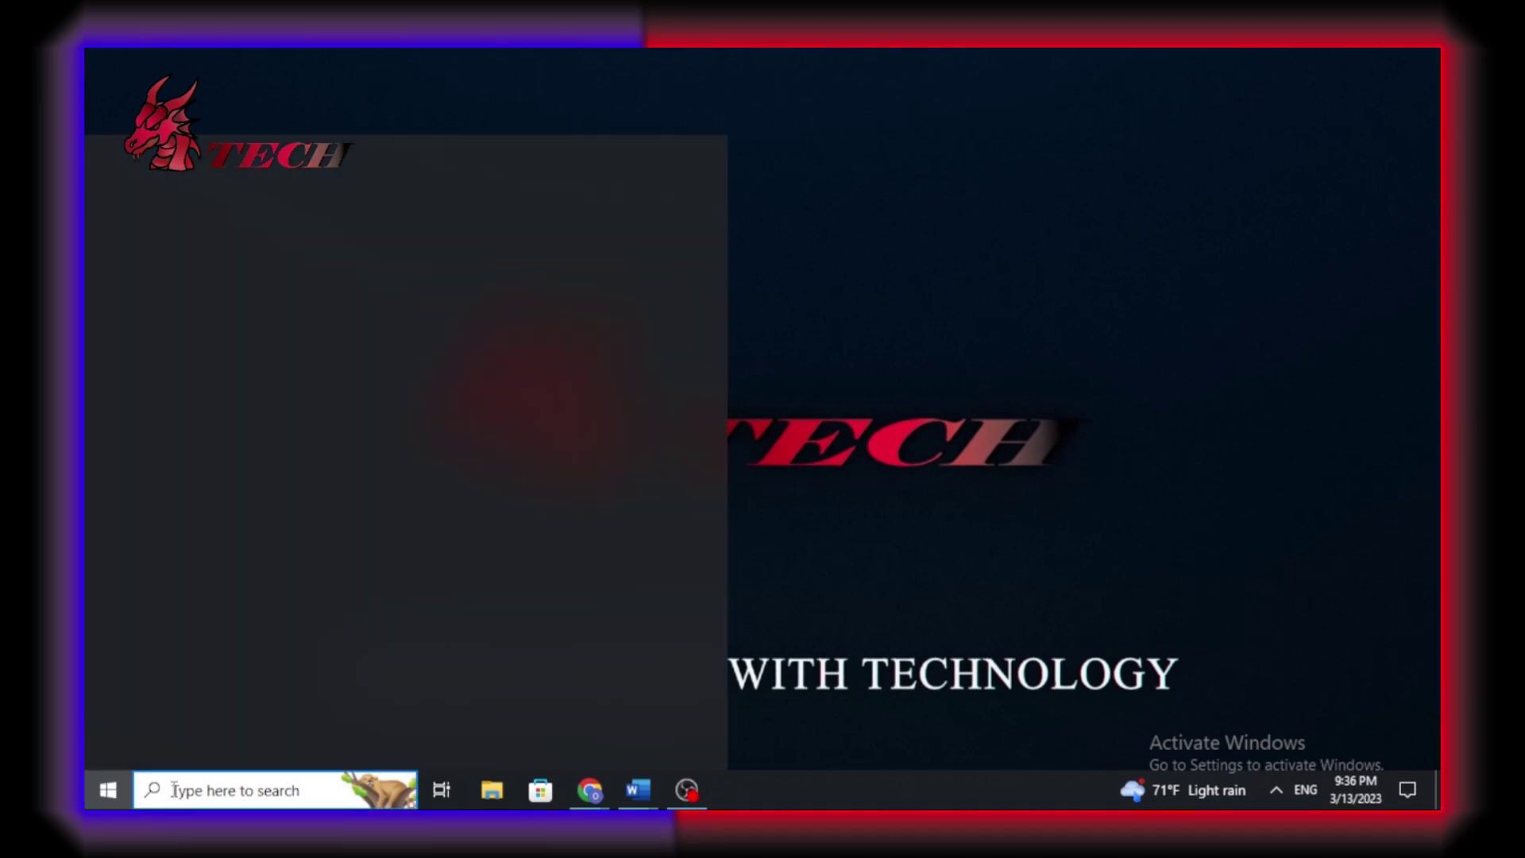
{"action": "scroll", "coordinate": [584, 642], "scroll_direction": "down", "scroll_amount": 1}
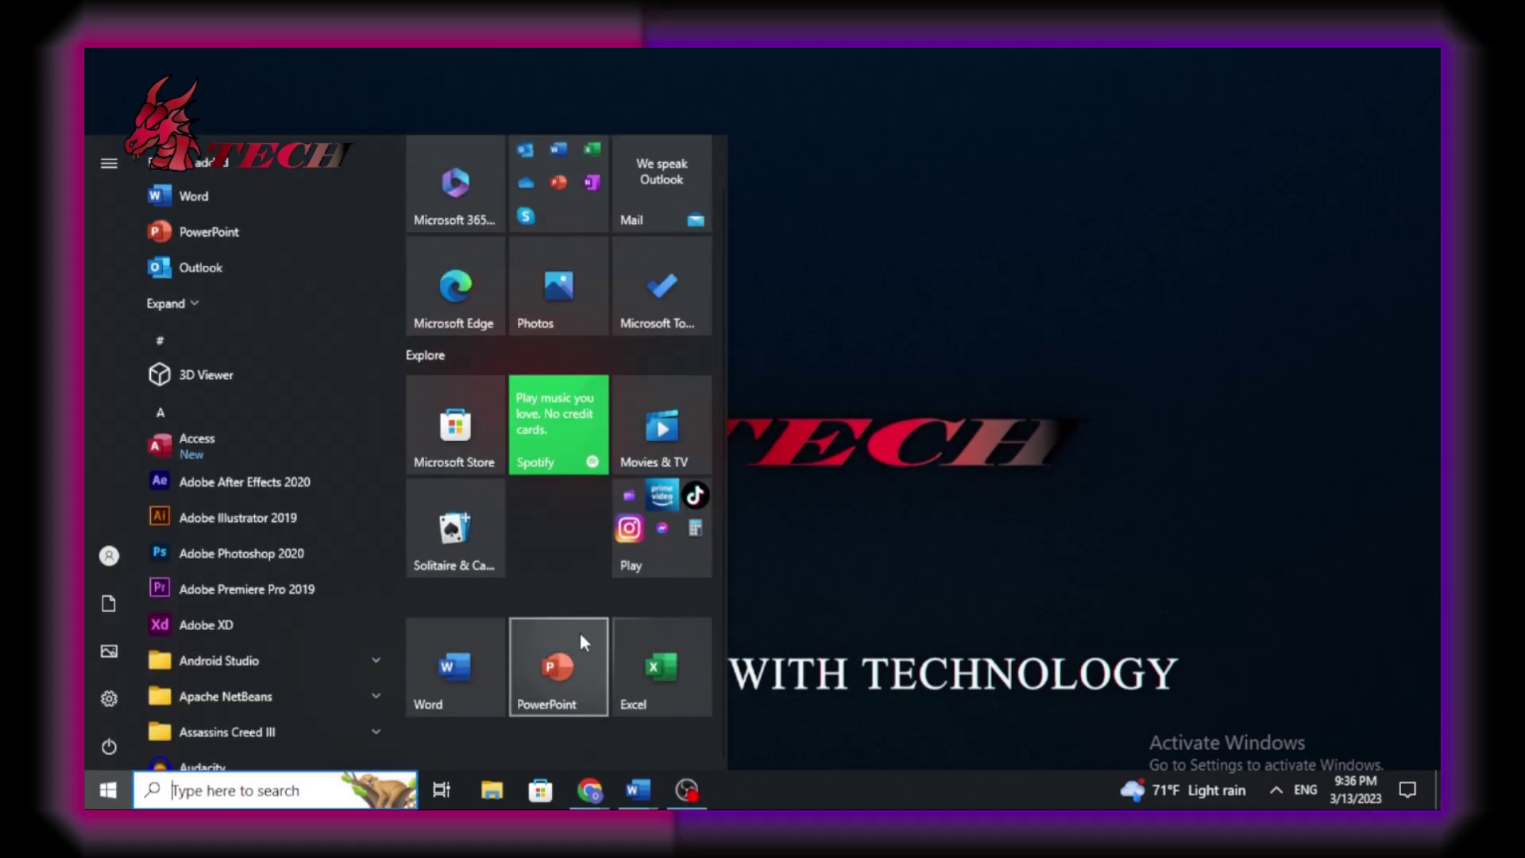
{"action": "left_click", "coordinate": [216, 311]}
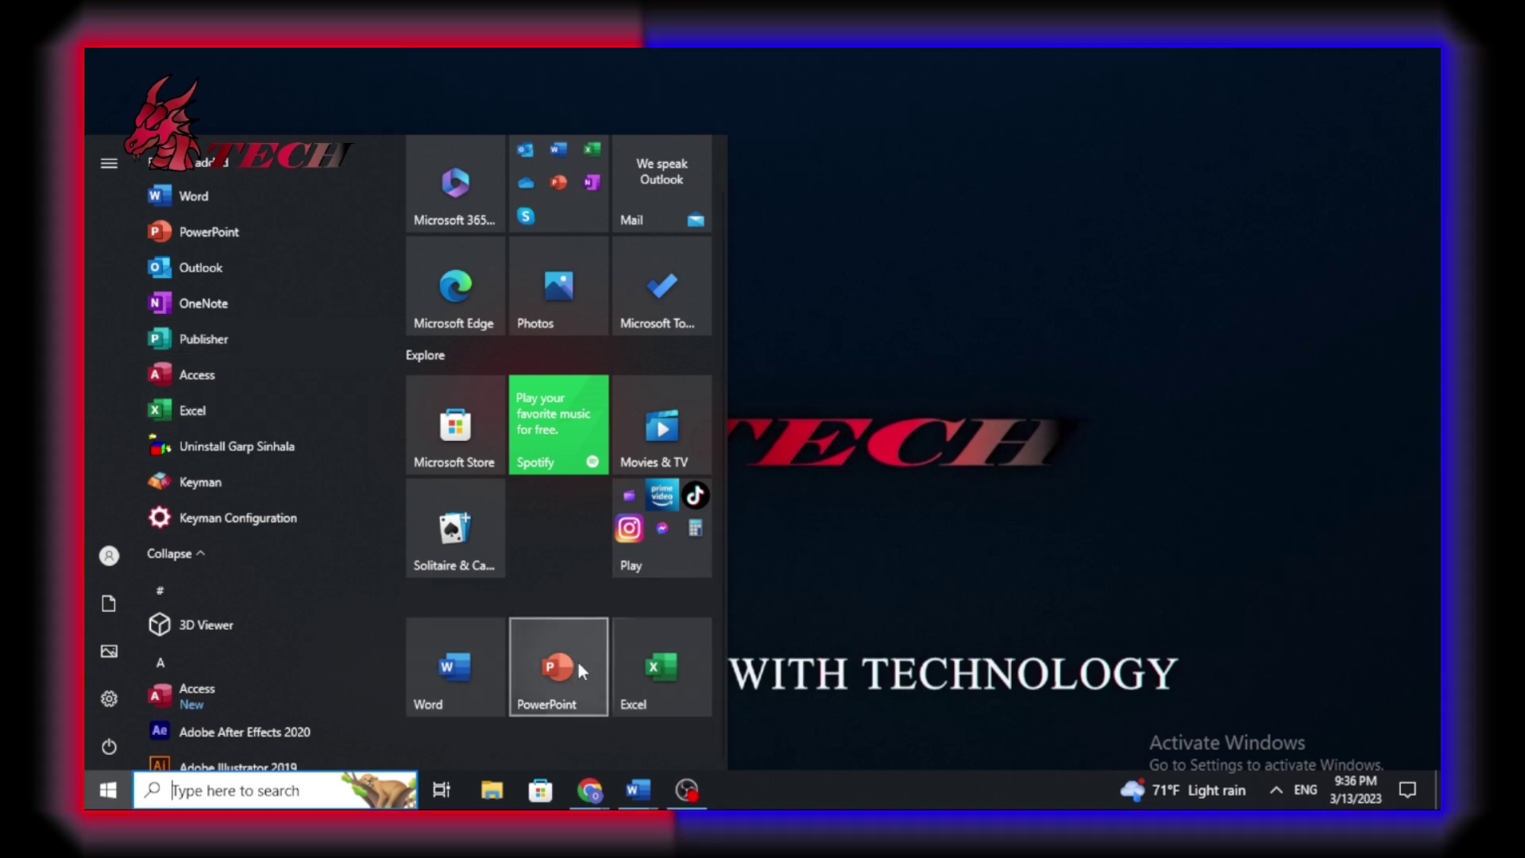
{"action": "left_click", "coordinate": [667, 667]}
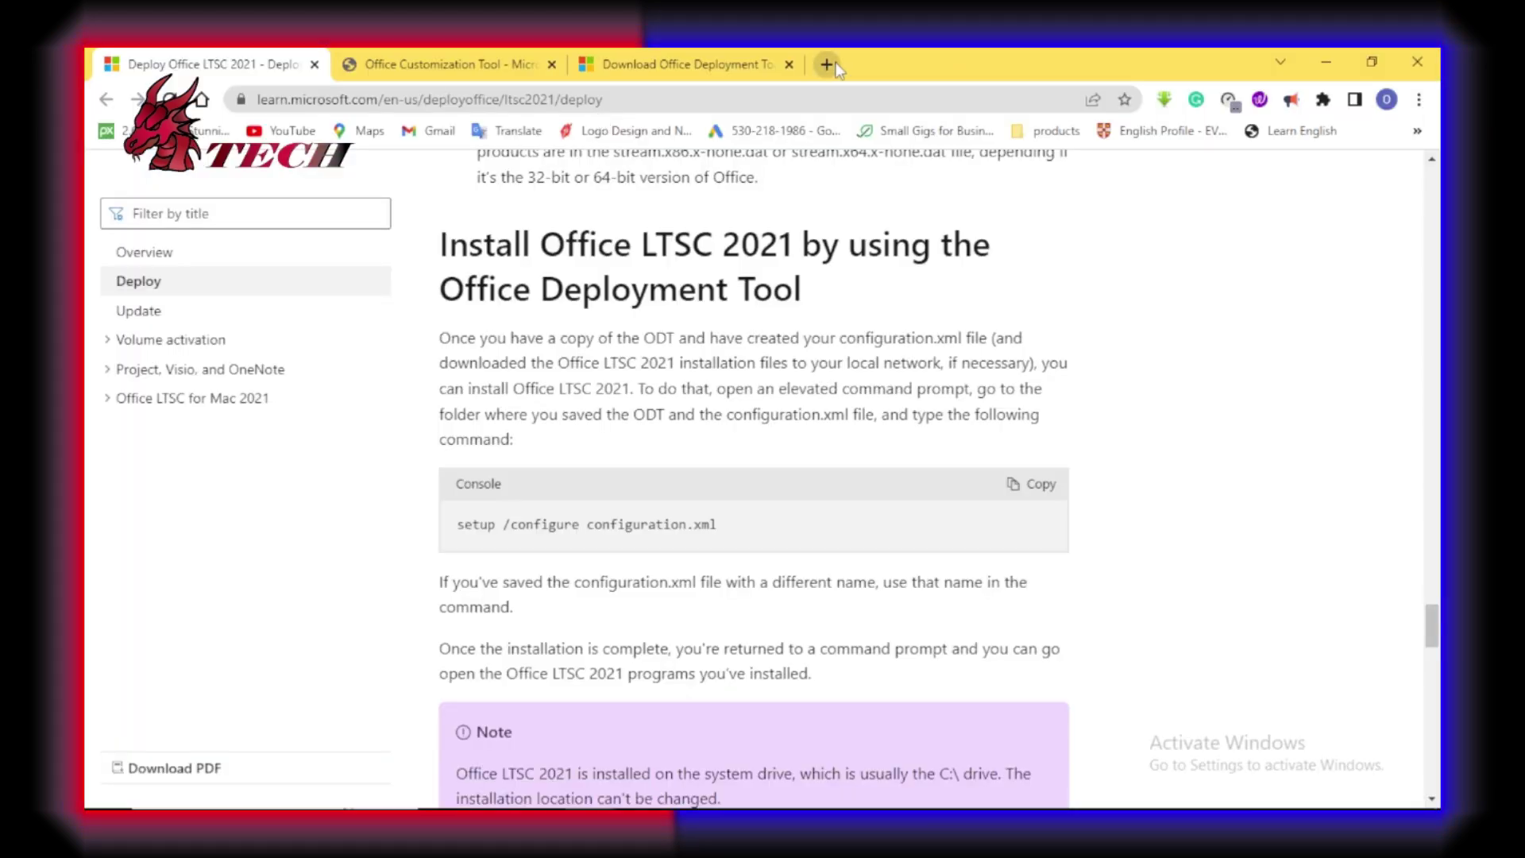
Search Google for "ms offfice ltsc meaning" in a new browser tab
{"action": "left_click", "coordinate": [826, 62]}
{"action": "left_click", "coordinate": [527, 97]}
{"action": "type", "text": "ms offfic"}
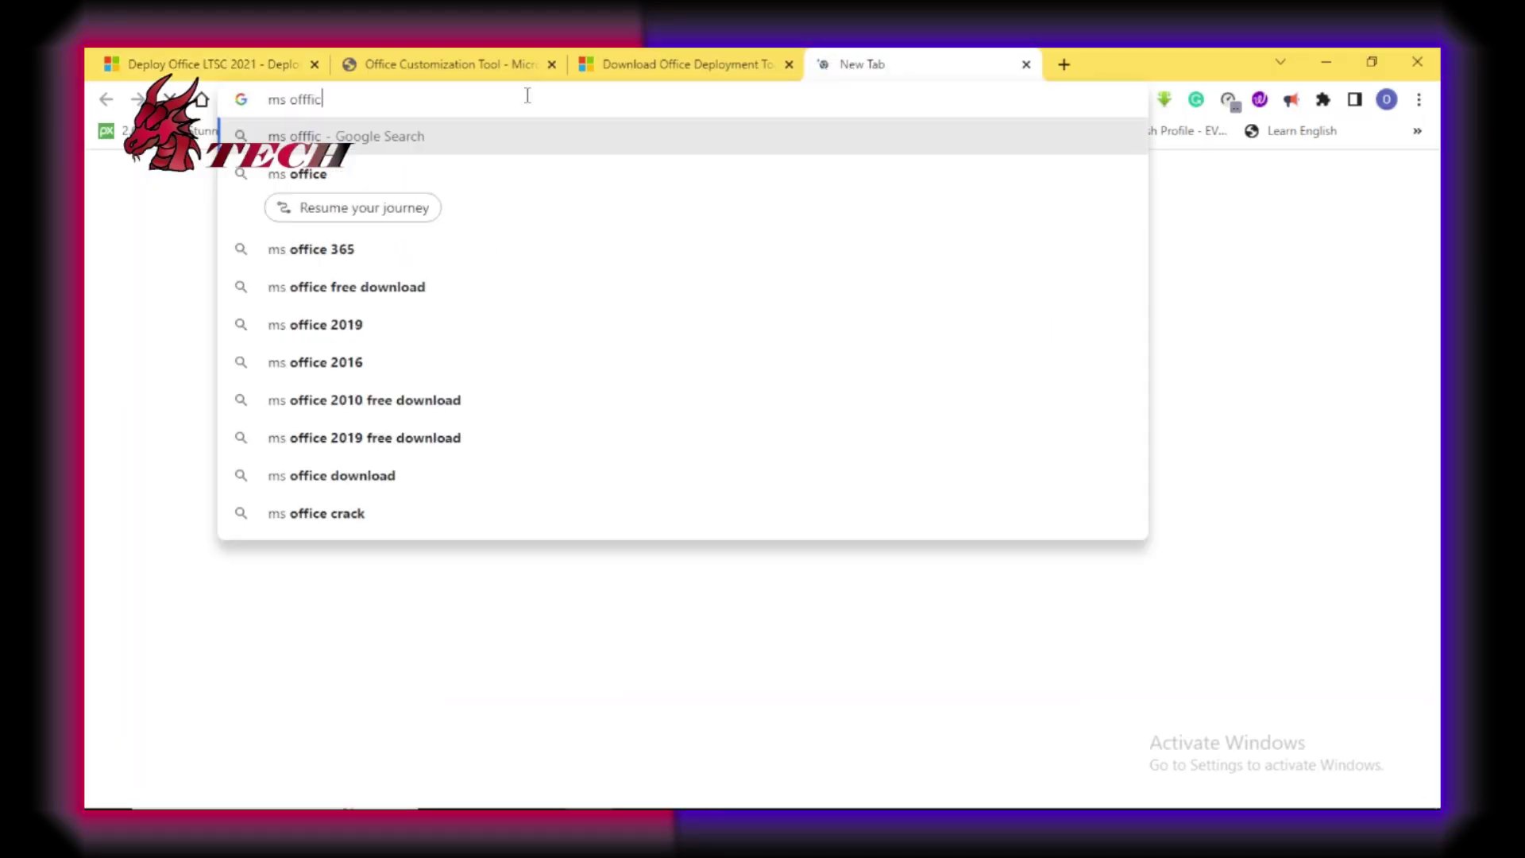
{"action": "type", "text": "e lt"}
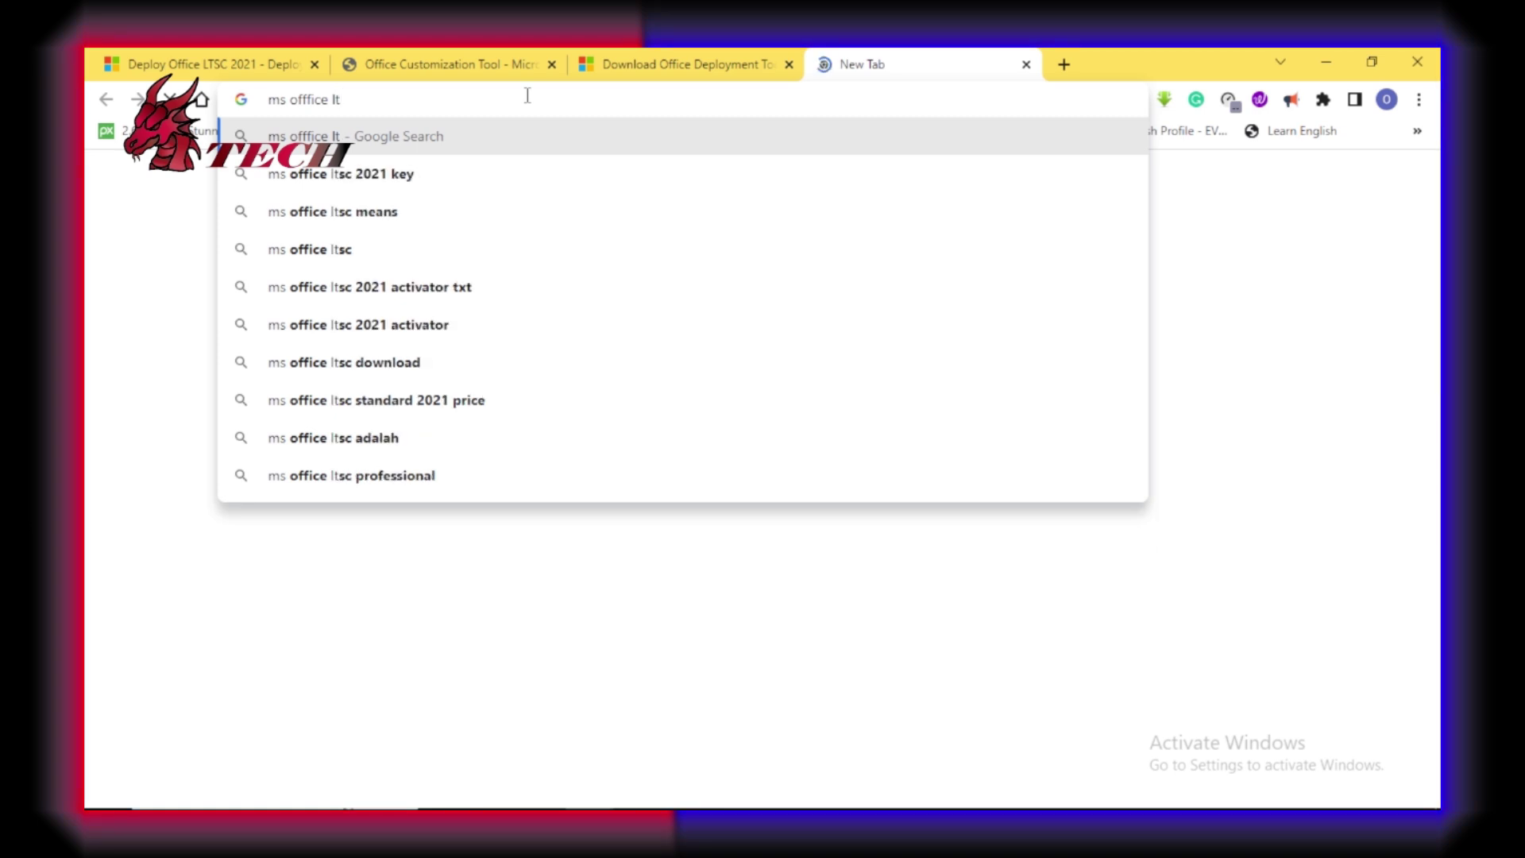
{"action": "type", "text": "sc m"}
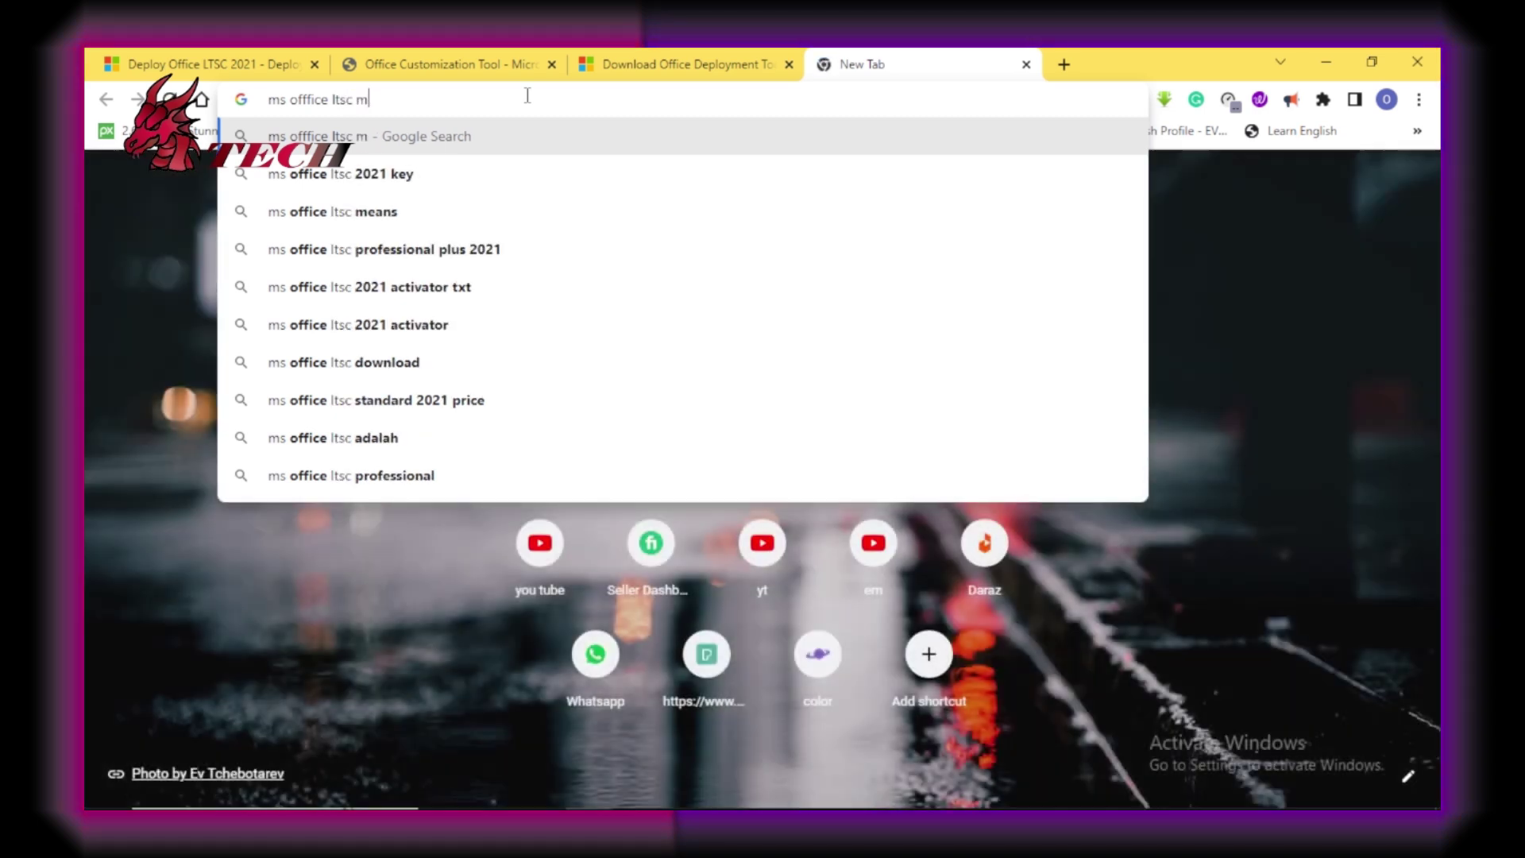
{"action": "type", "text": "eanin"}
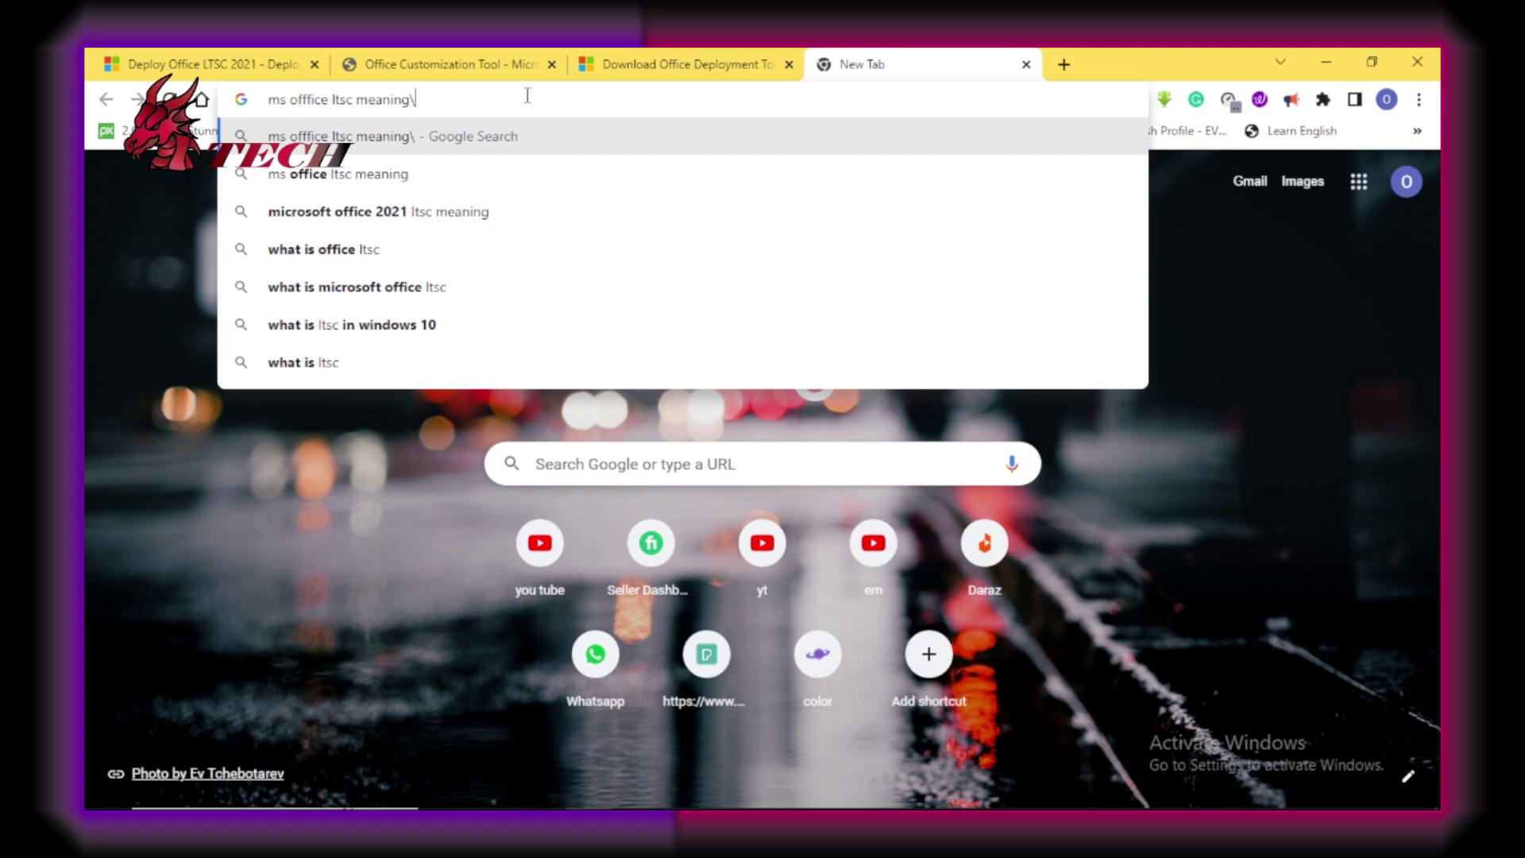
{"action": "type", "text": "g\\"}
{"action": "key", "text": "BackSpace"}
{"action": "key", "text": "Return"}
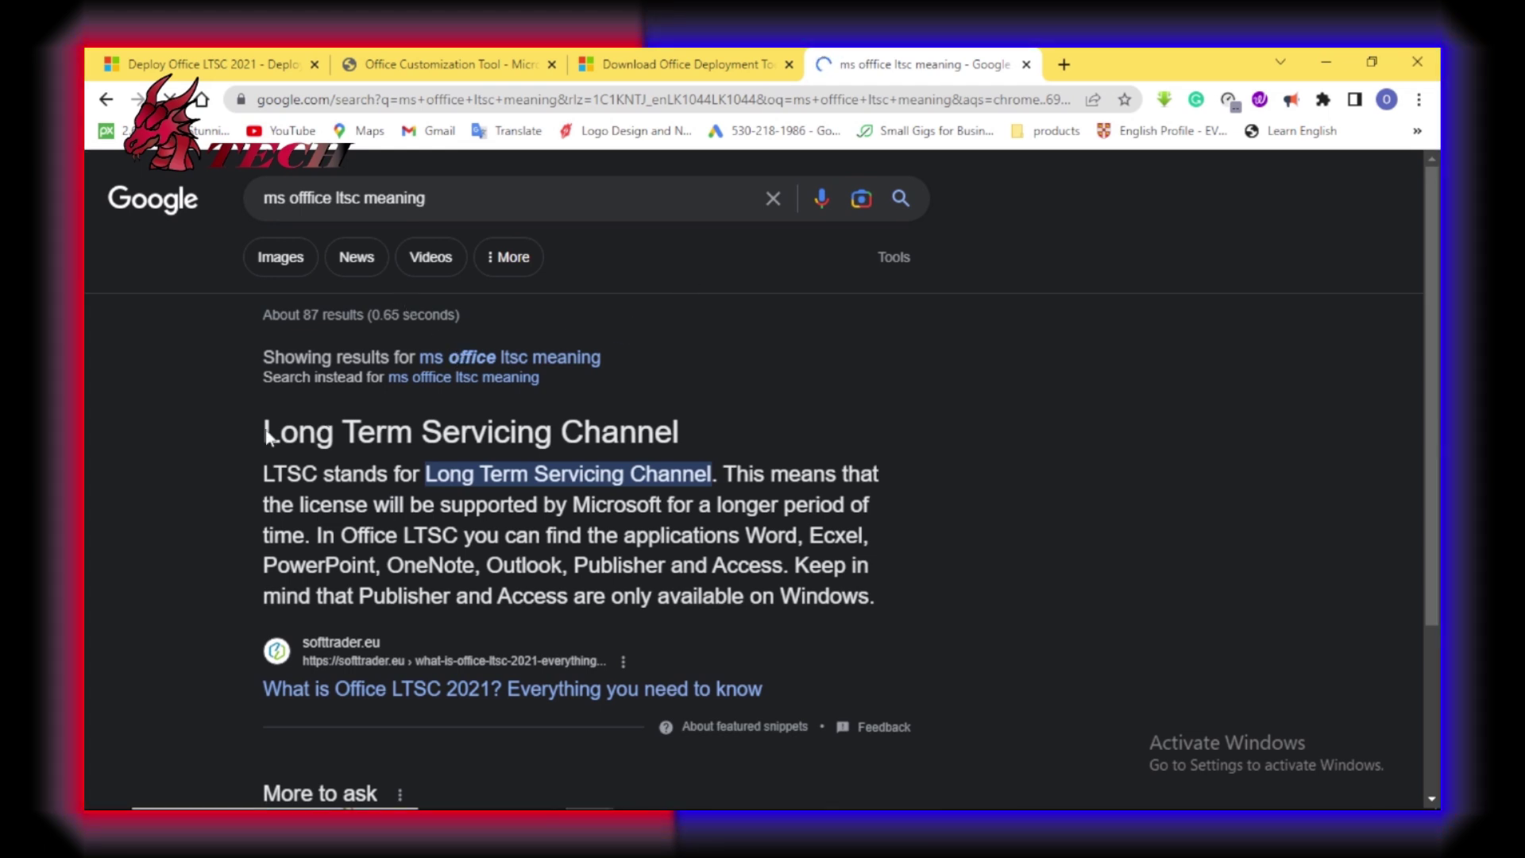
Read the featured answer on what LTSC stands for, its support period and included applications, highlighting the text along the way
{"action": "left_click_drag", "start_coordinate": [264, 433], "coordinate": [560, 436]}
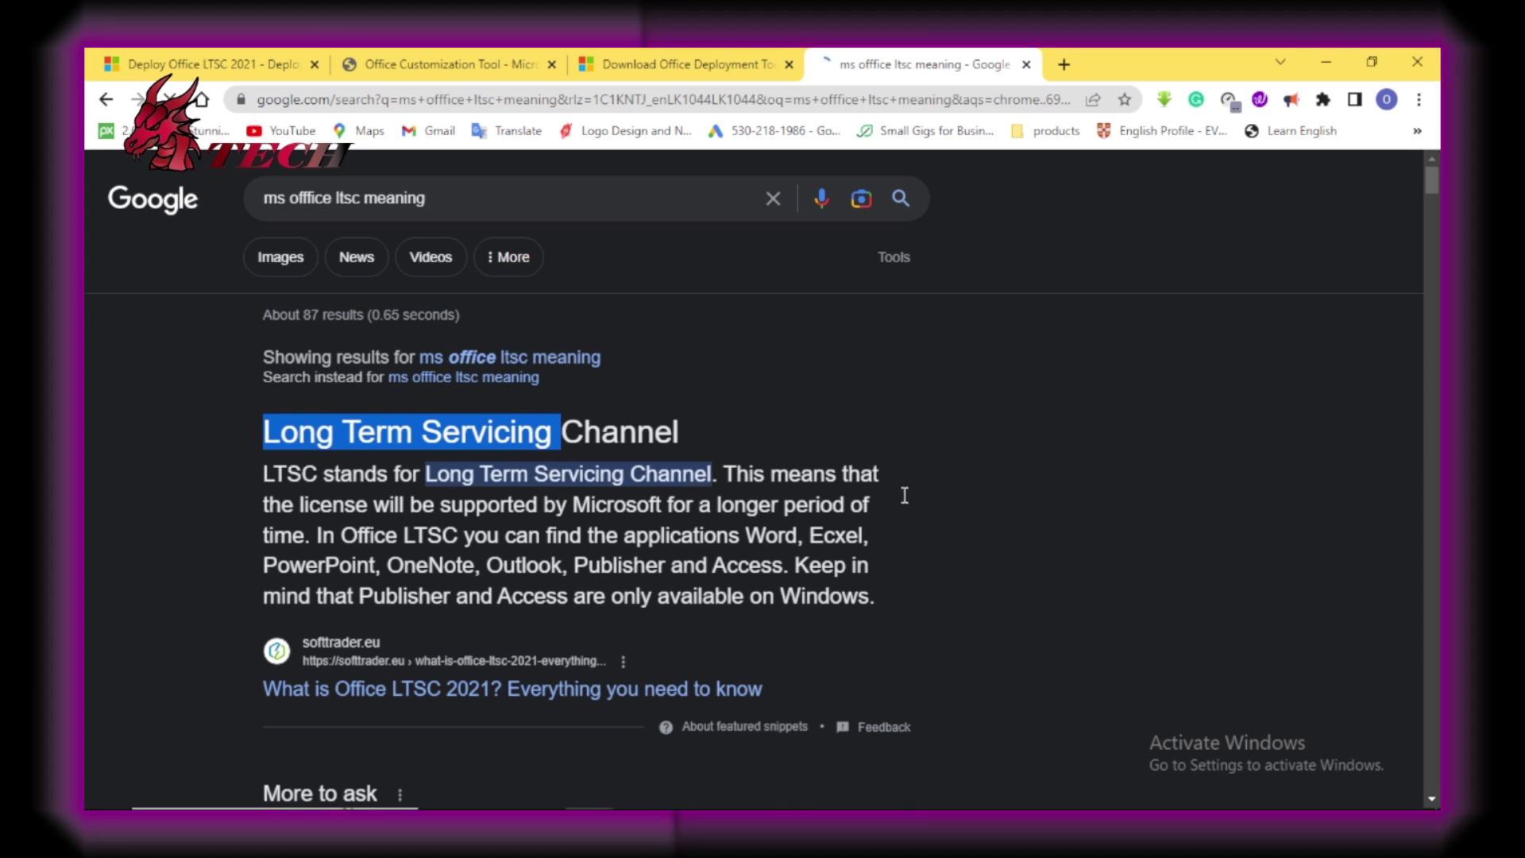
{"action": "left_click", "coordinate": [300, 516]}
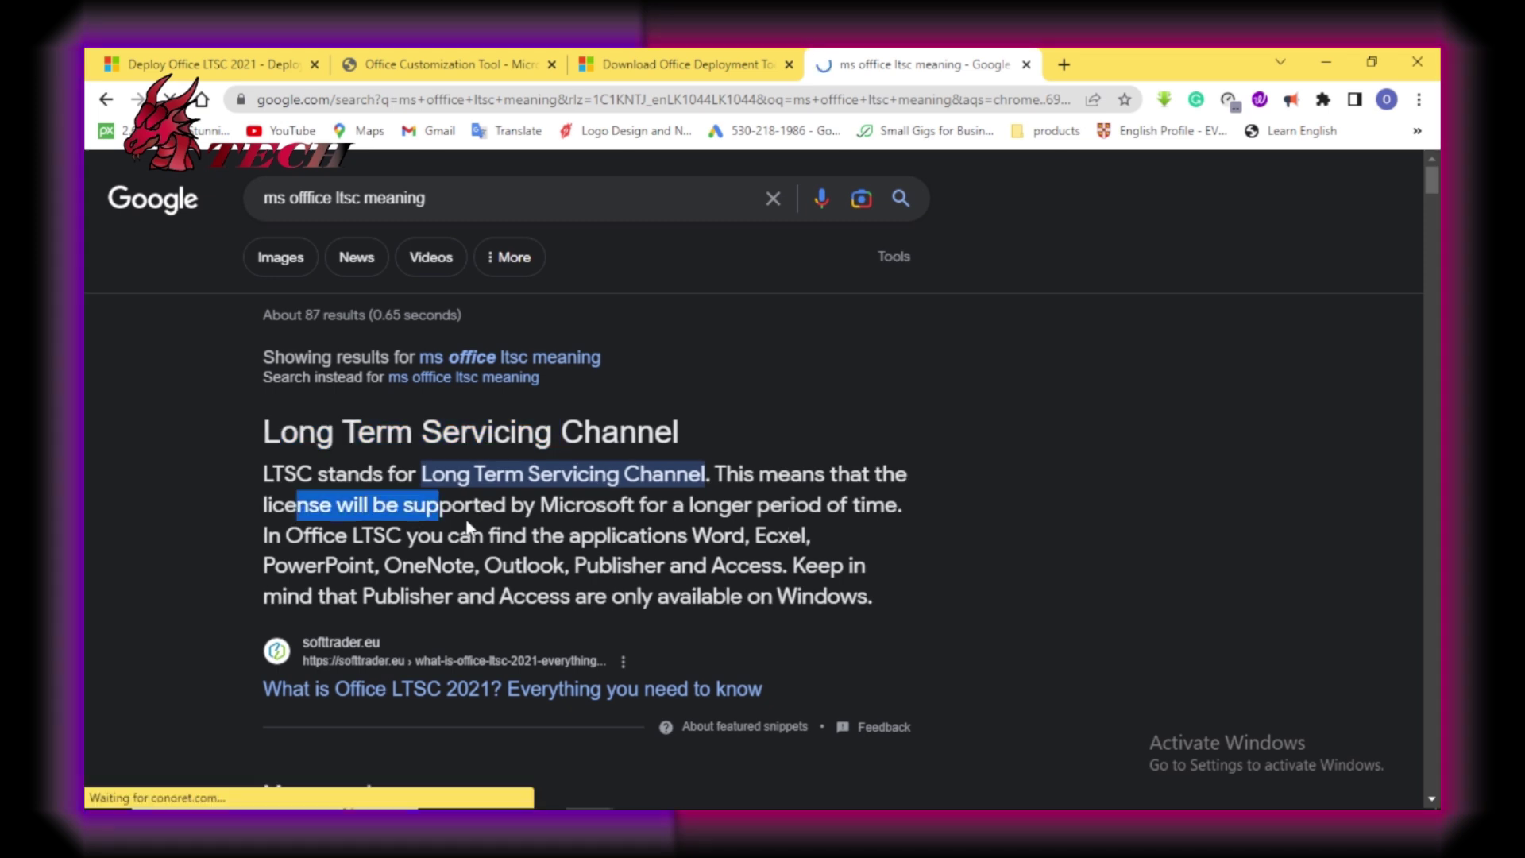
{"action": "left_click_drag", "start_coordinate": [560, 518], "coordinate": [789, 515]}
{"action": "left_click_drag", "start_coordinate": [376, 533], "coordinate": [483, 541]}
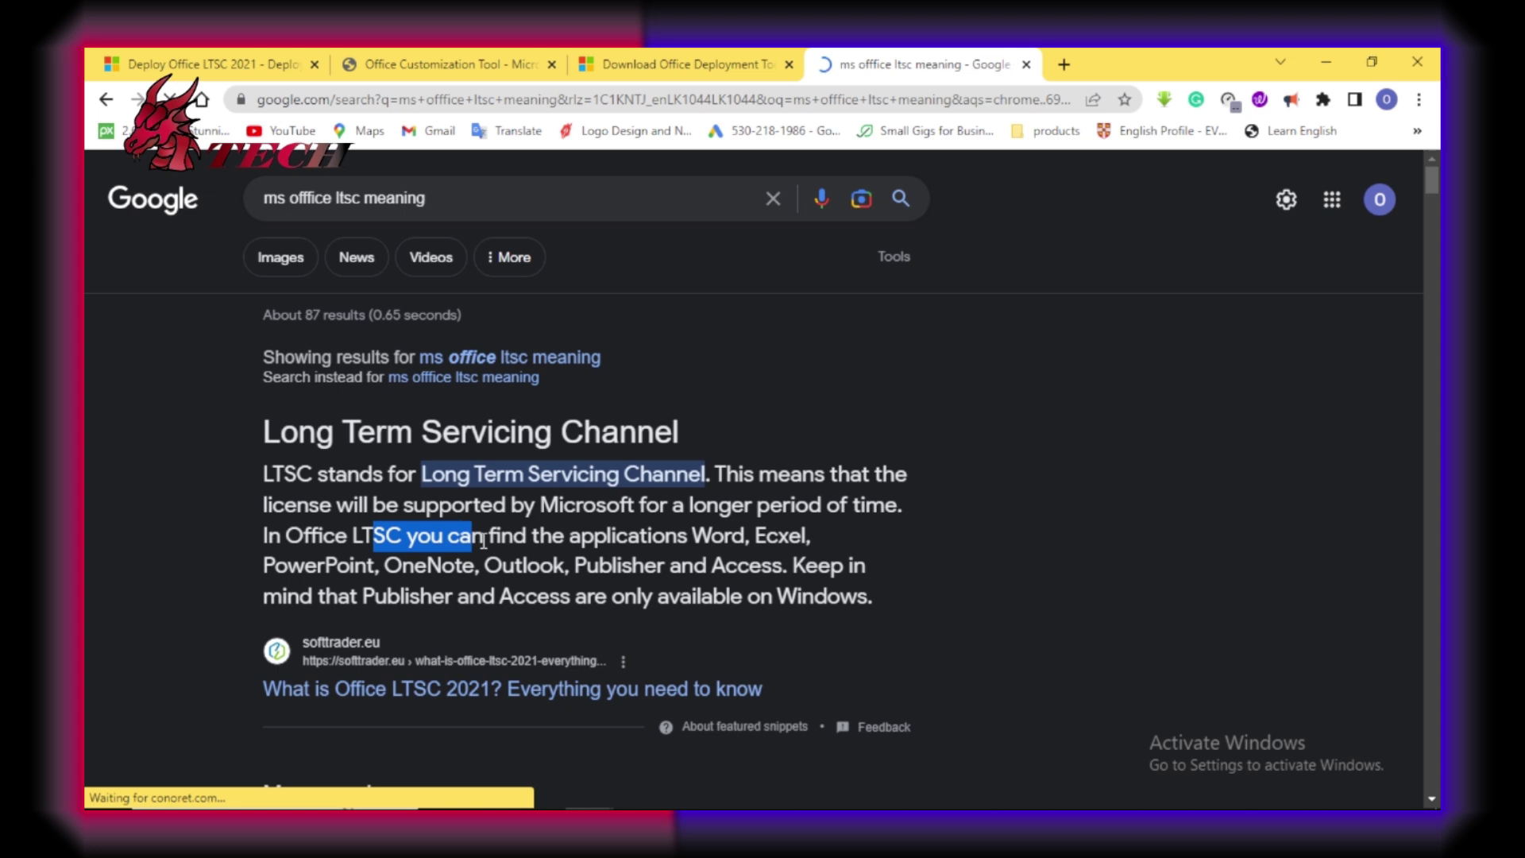
{"action": "left_click_drag", "start_coordinate": [797, 540], "coordinate": [887, 573]}
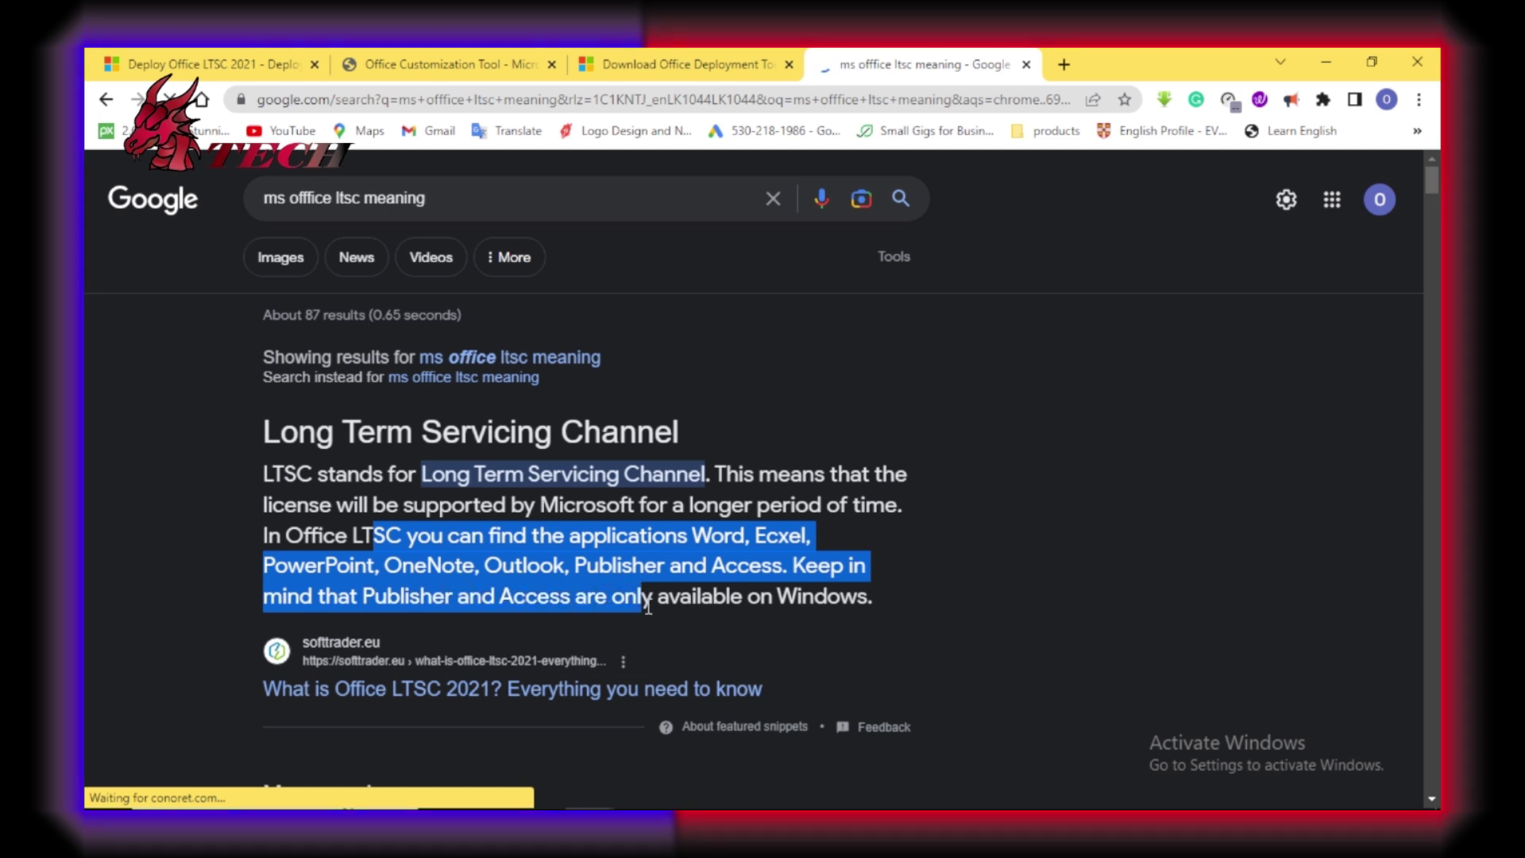
{"action": "left_click_drag", "start_coordinate": [660, 607], "coordinate": [911, 607]}
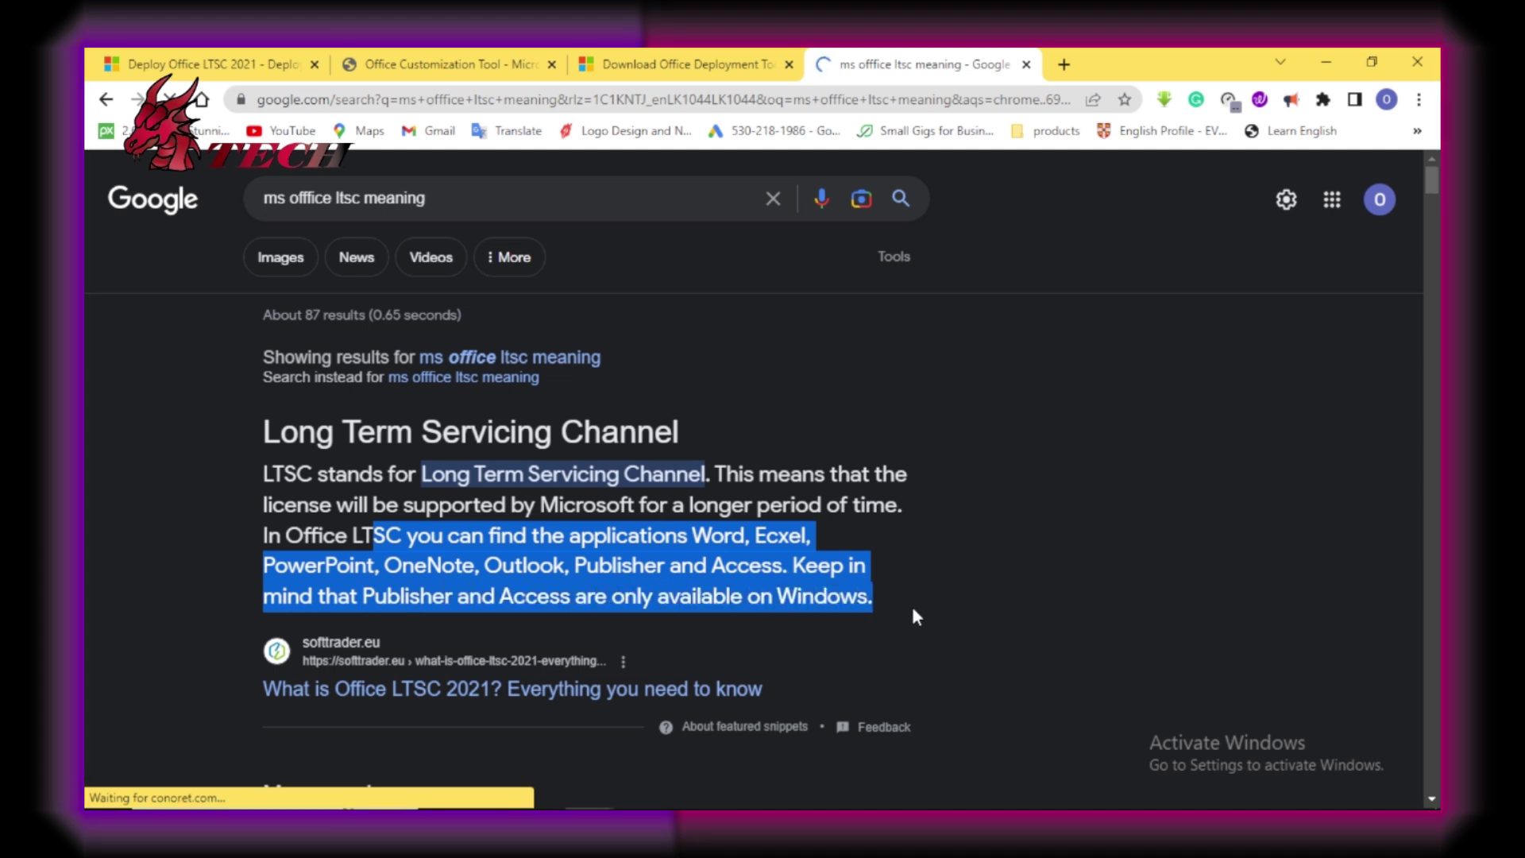